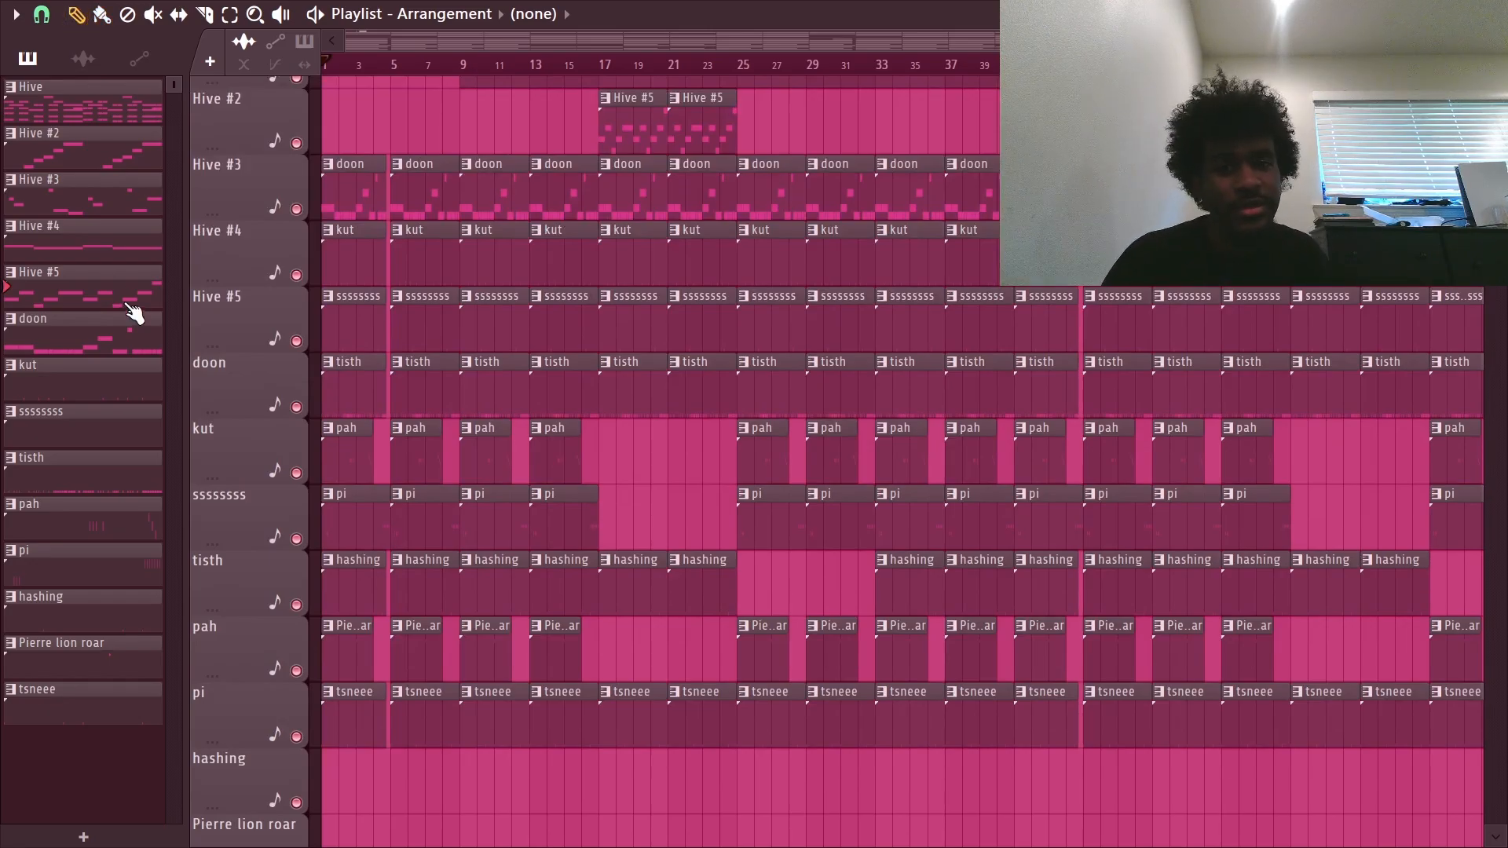
Examine the playlist arrangement's tracks and how the Hive, drum and percussion patterns are laid out over time.
{"action": "scroll", "coordinate": [232, 294], "scroll_direction": "up", "scroll_amount": 4}
{"action": "scroll", "coordinate": [525, 200], "scroll_direction": "down", "scroll_amount": 3}
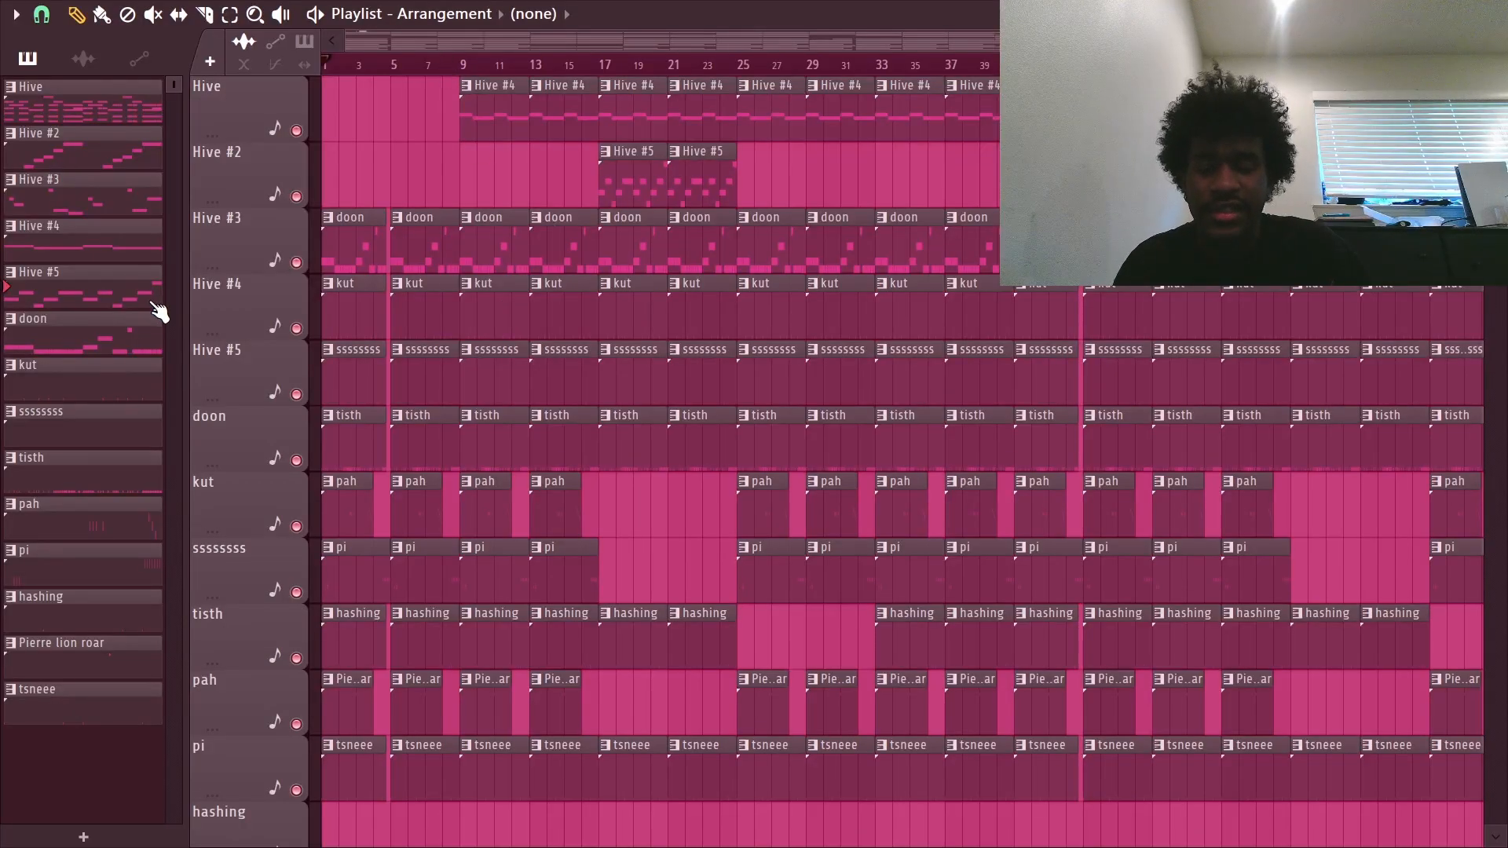
{"action": "scroll", "coordinate": [333, 63], "scroll_direction": "up", "scroll_amount": 4}
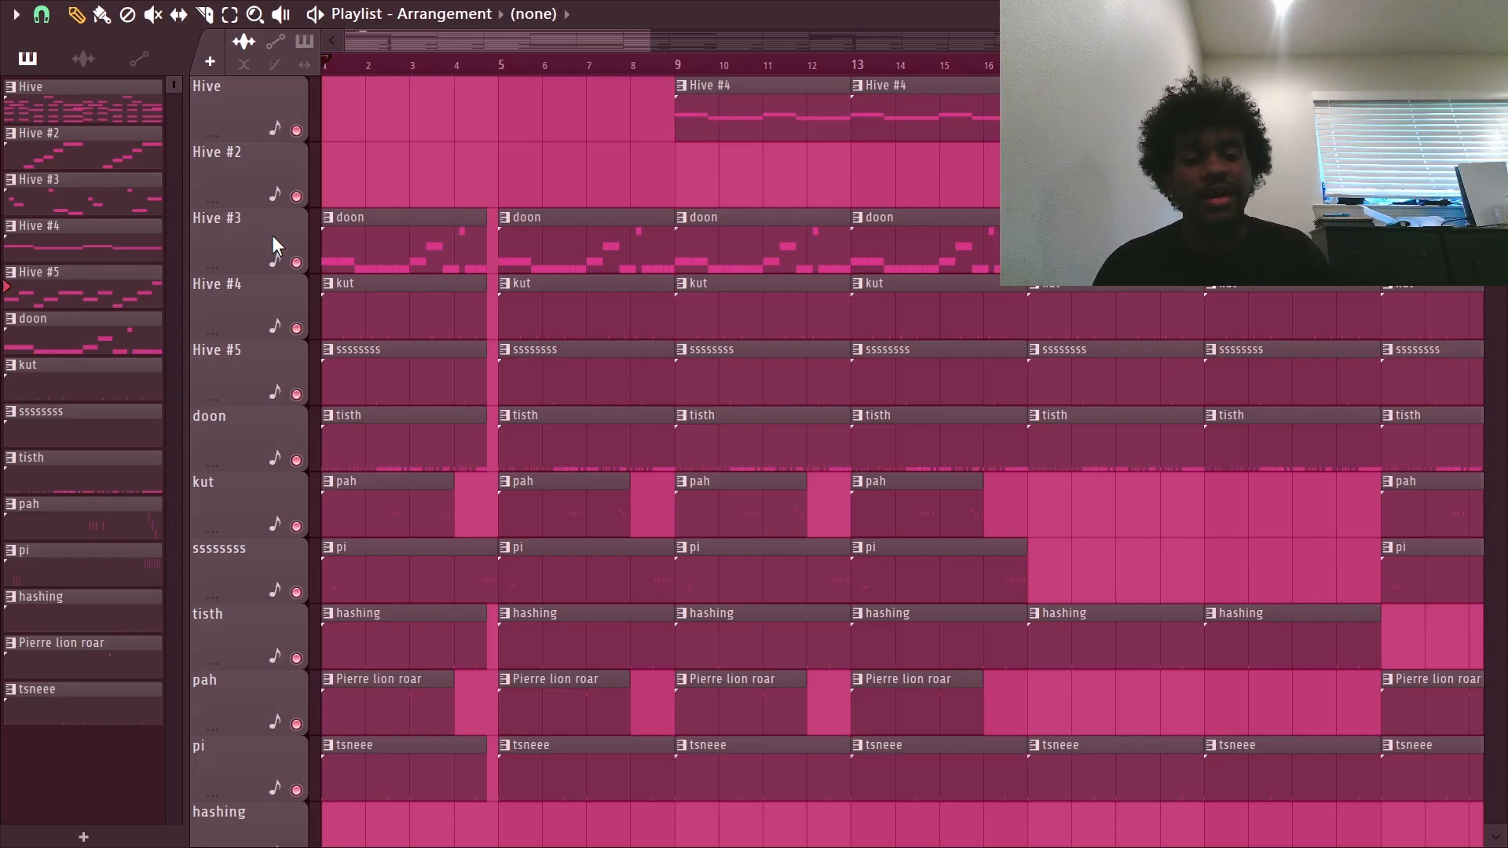
{"action": "scroll", "coordinate": [373, 273], "scroll_direction": "up", "scroll_amount": 3}
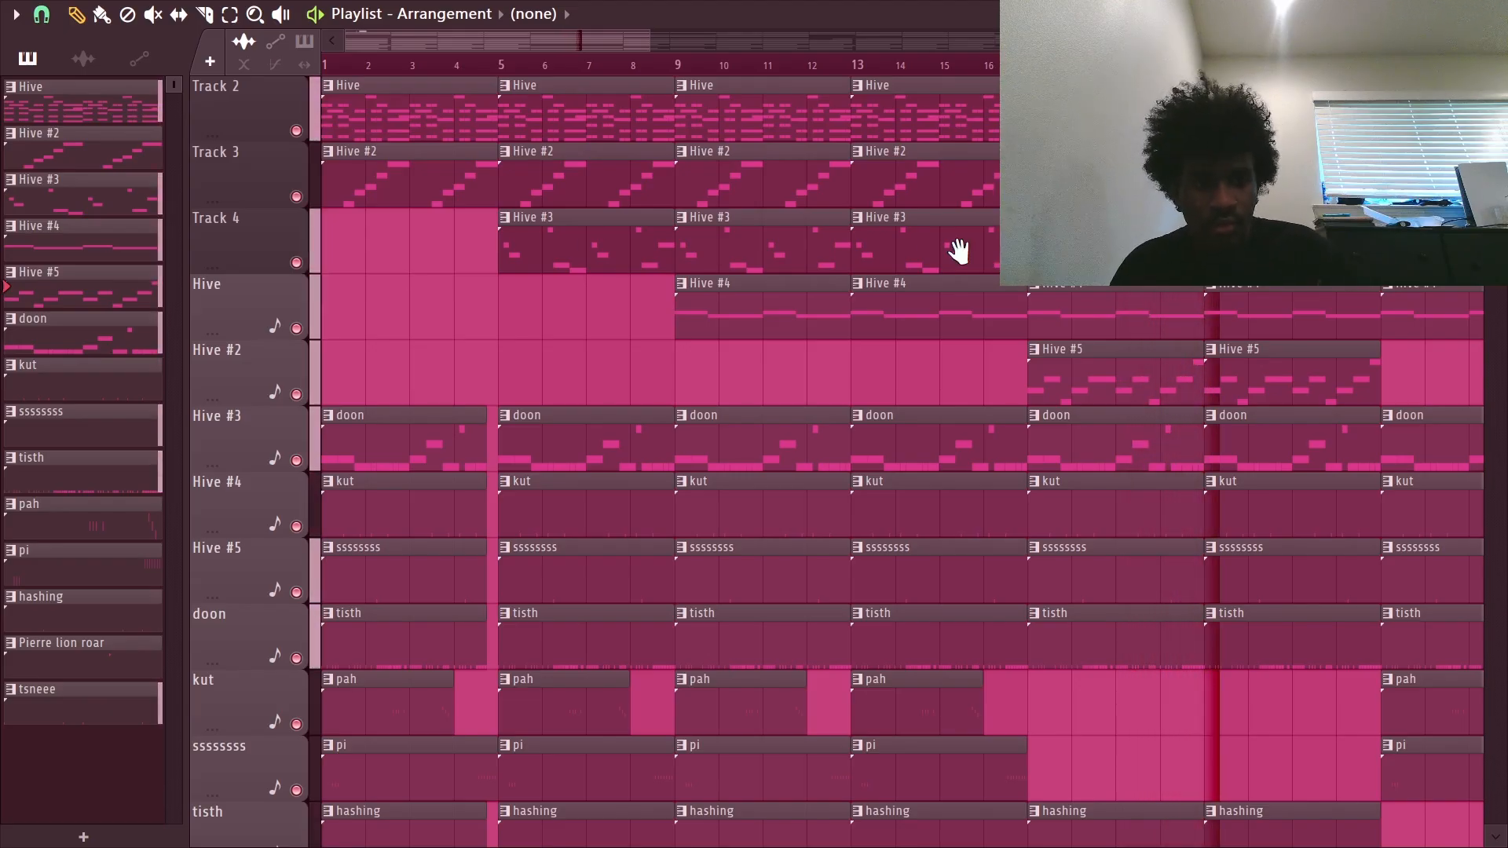
{"action": "left_click_drag", "start_coordinate": [958, 249], "coordinate": [713, 293]}
{"action": "left_click_drag", "start_coordinate": [1210, 251], "coordinate": [1443, 252]}
{"action": "scroll", "coordinate": [1443, 314], "scroll_direction": "up", "scroll_amount": 6}
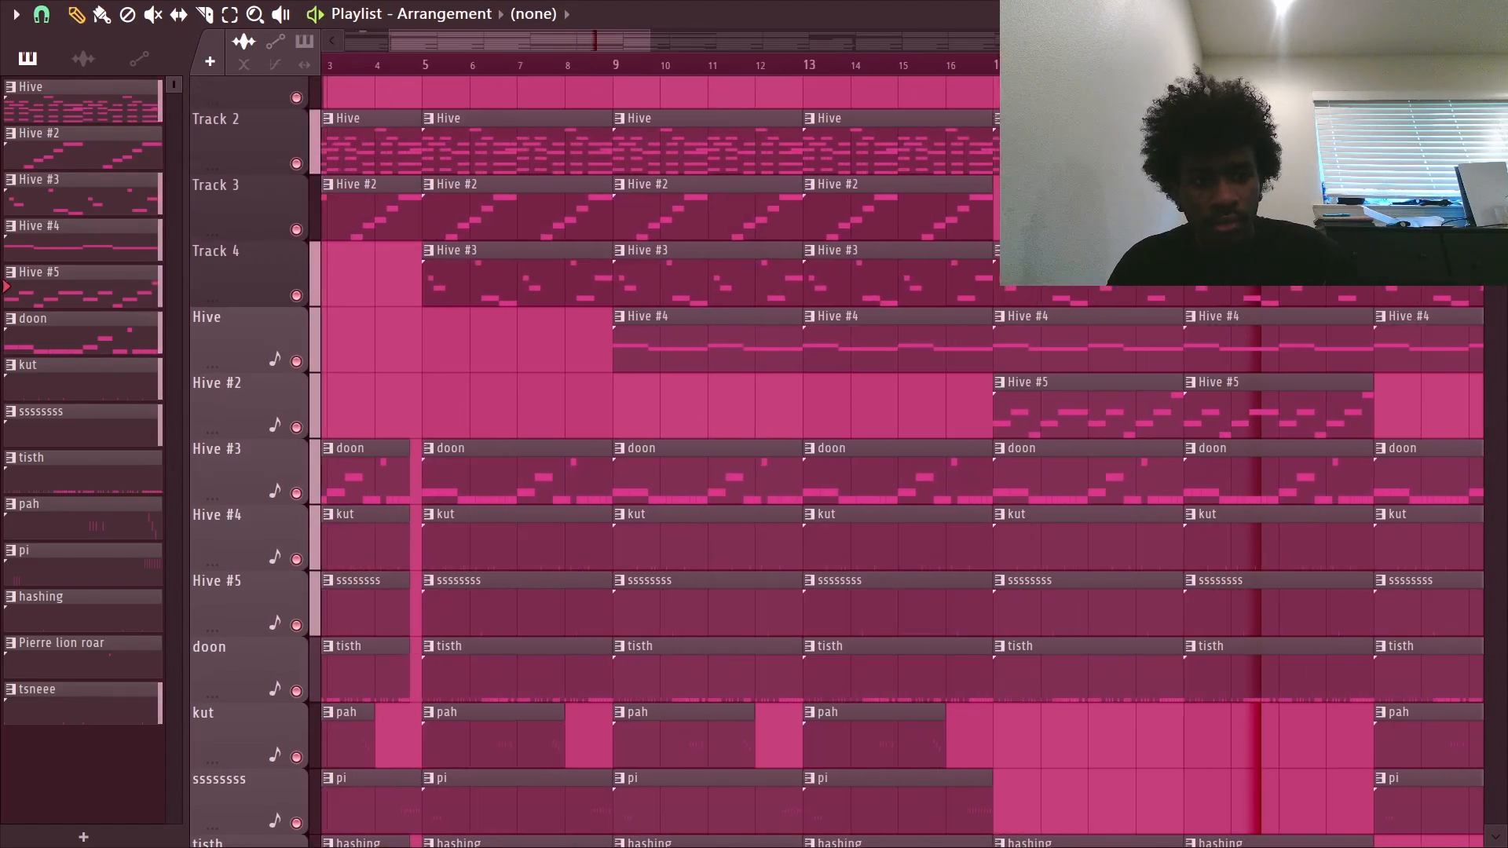
{"action": "left_click_drag", "start_coordinate": [1387, 367], "coordinate": [1357, 372]}
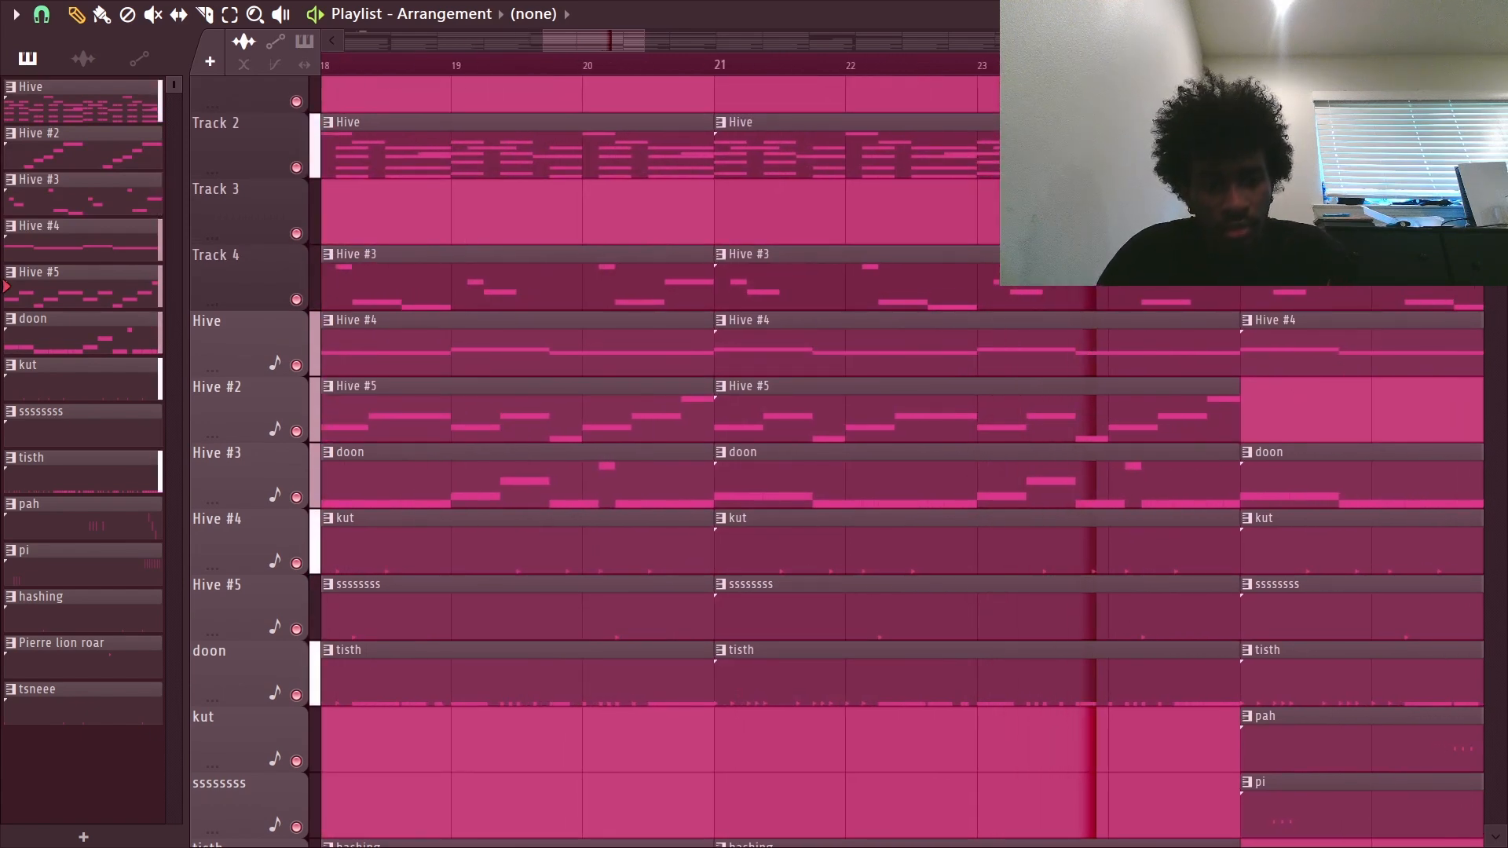
{"action": "scroll", "coordinate": [1242, 251], "scroll_direction": "down", "scroll_amount": 6}
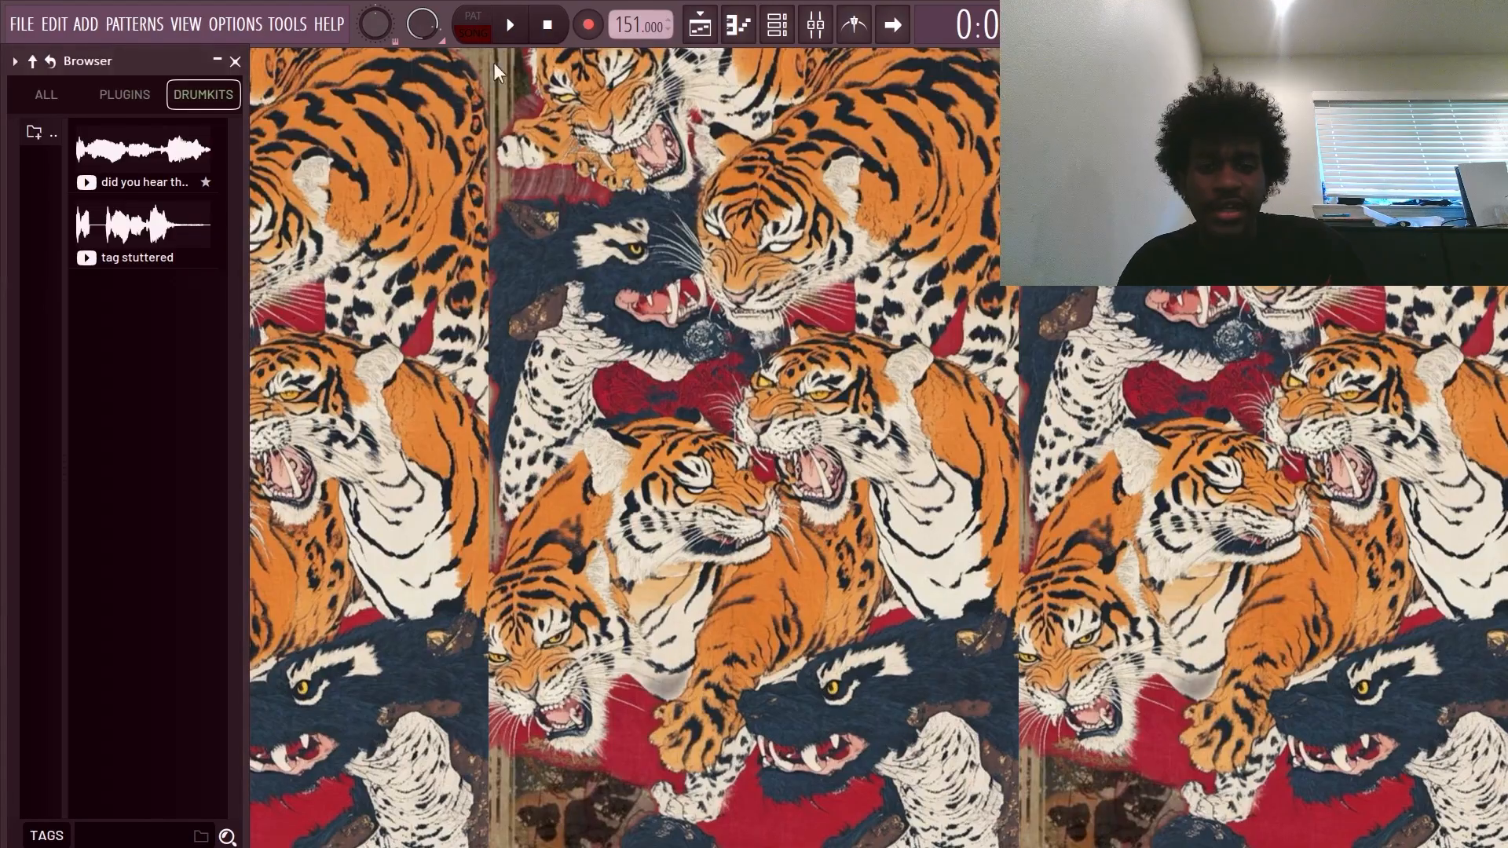
Open the channel rack and the Hive channel's instrument window, and arrange the two so the HS Karplus Klav preset is visible.
{"action": "left_click", "coordinate": [777, 24]}
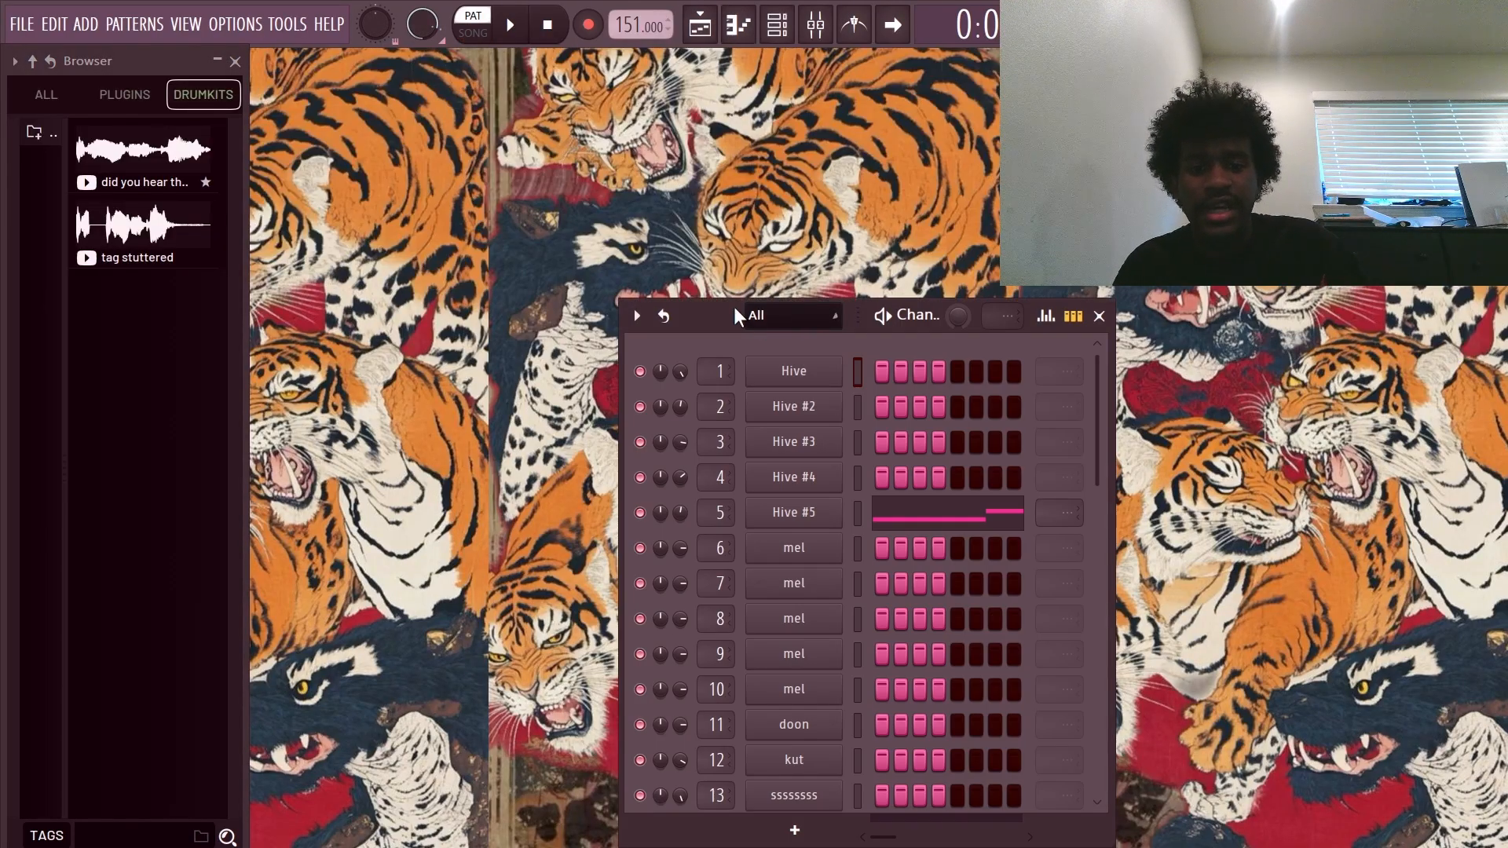
{"action": "left_click", "coordinate": [792, 369]}
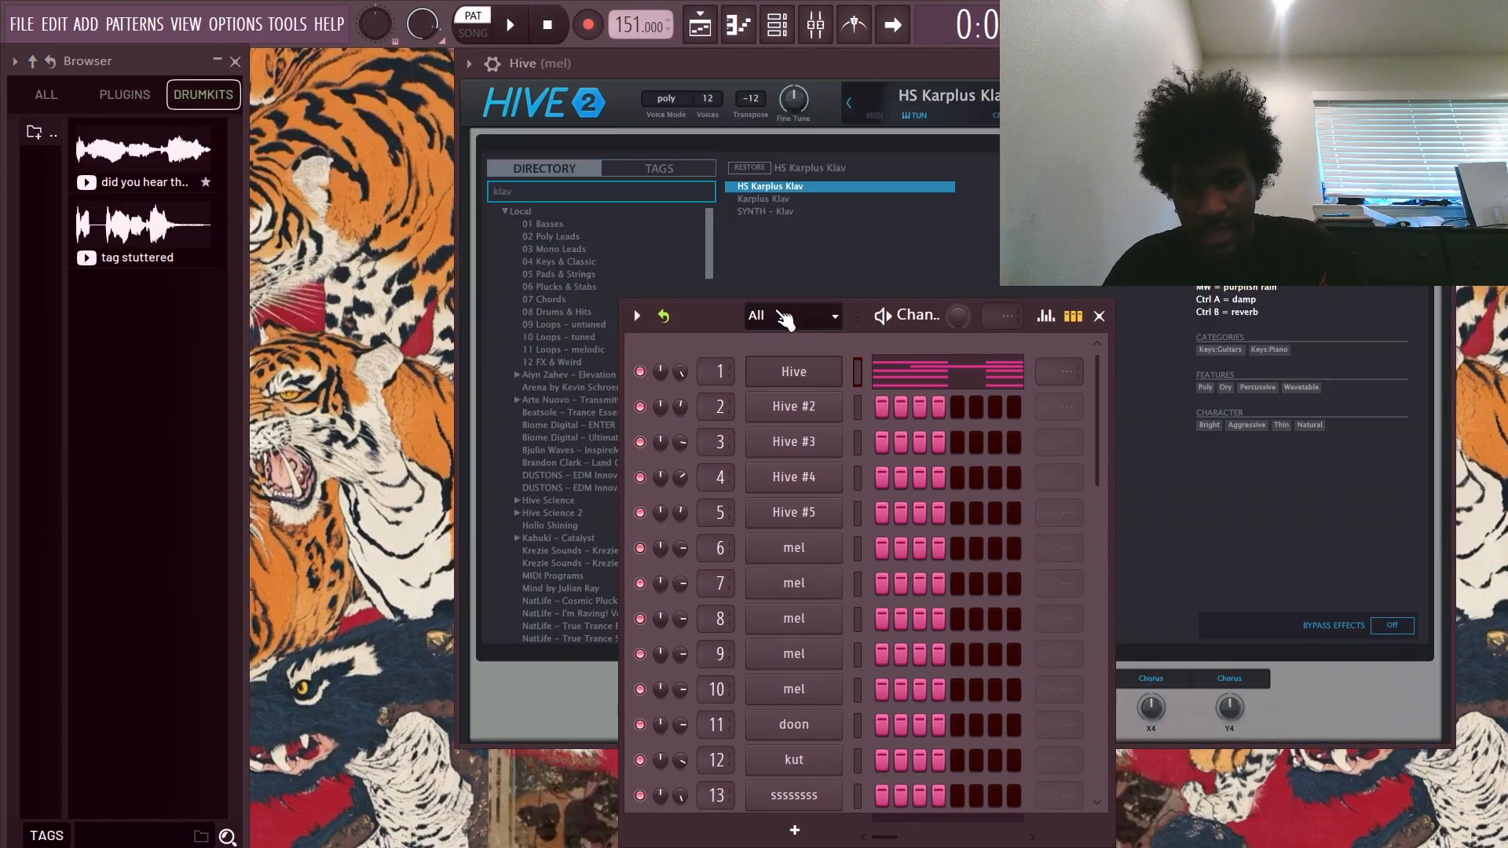
{"action": "left_click", "coordinate": [677, 320]}
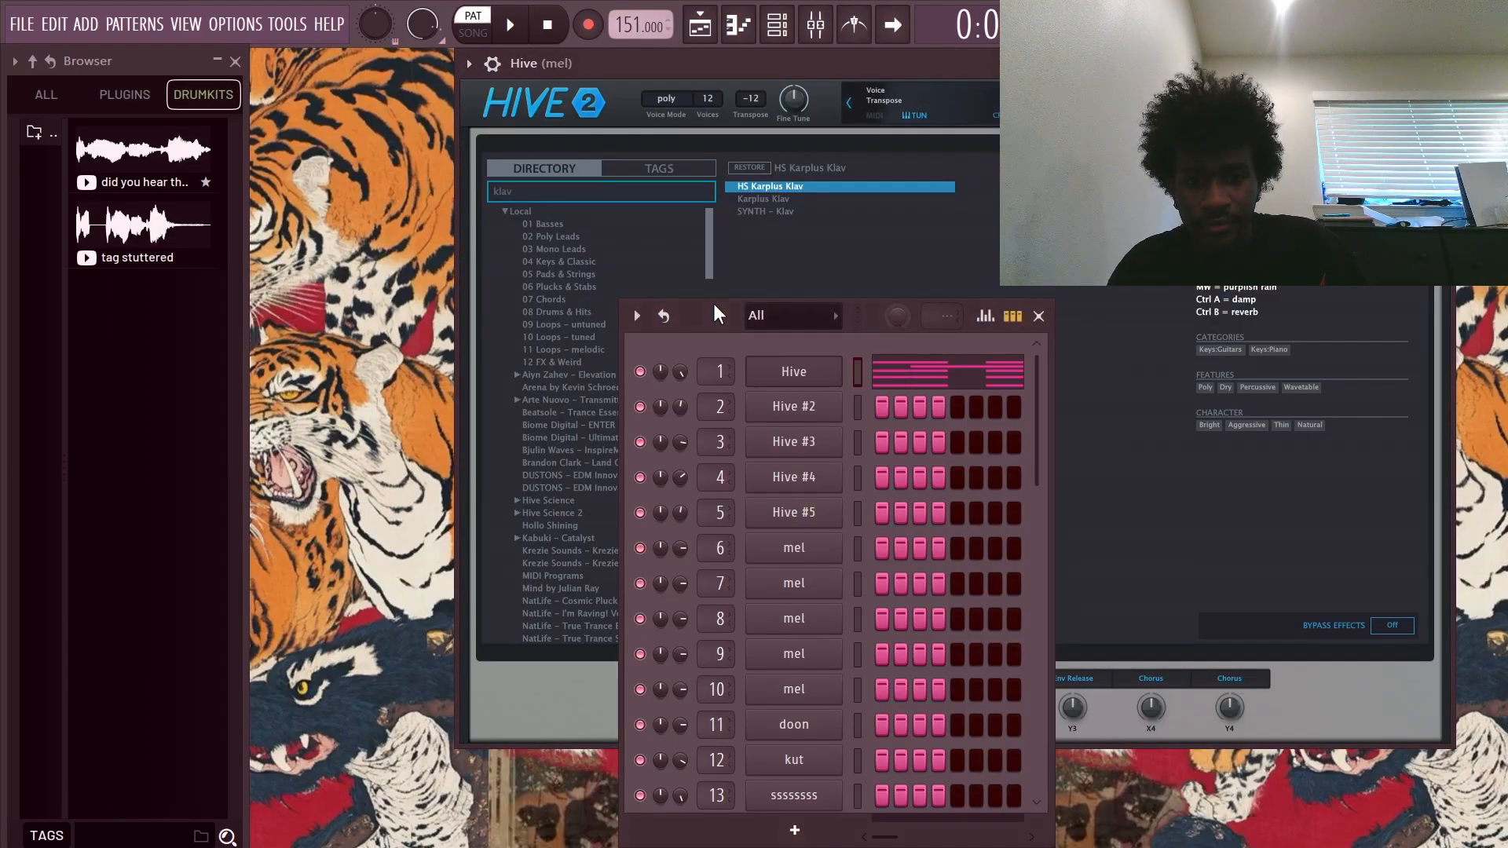
{"action": "left_click_drag", "start_coordinate": [714, 314], "coordinate": [1025, 258]}
{"action": "left_click_drag", "start_coordinate": [907, 61], "coordinate": [823, 99]}
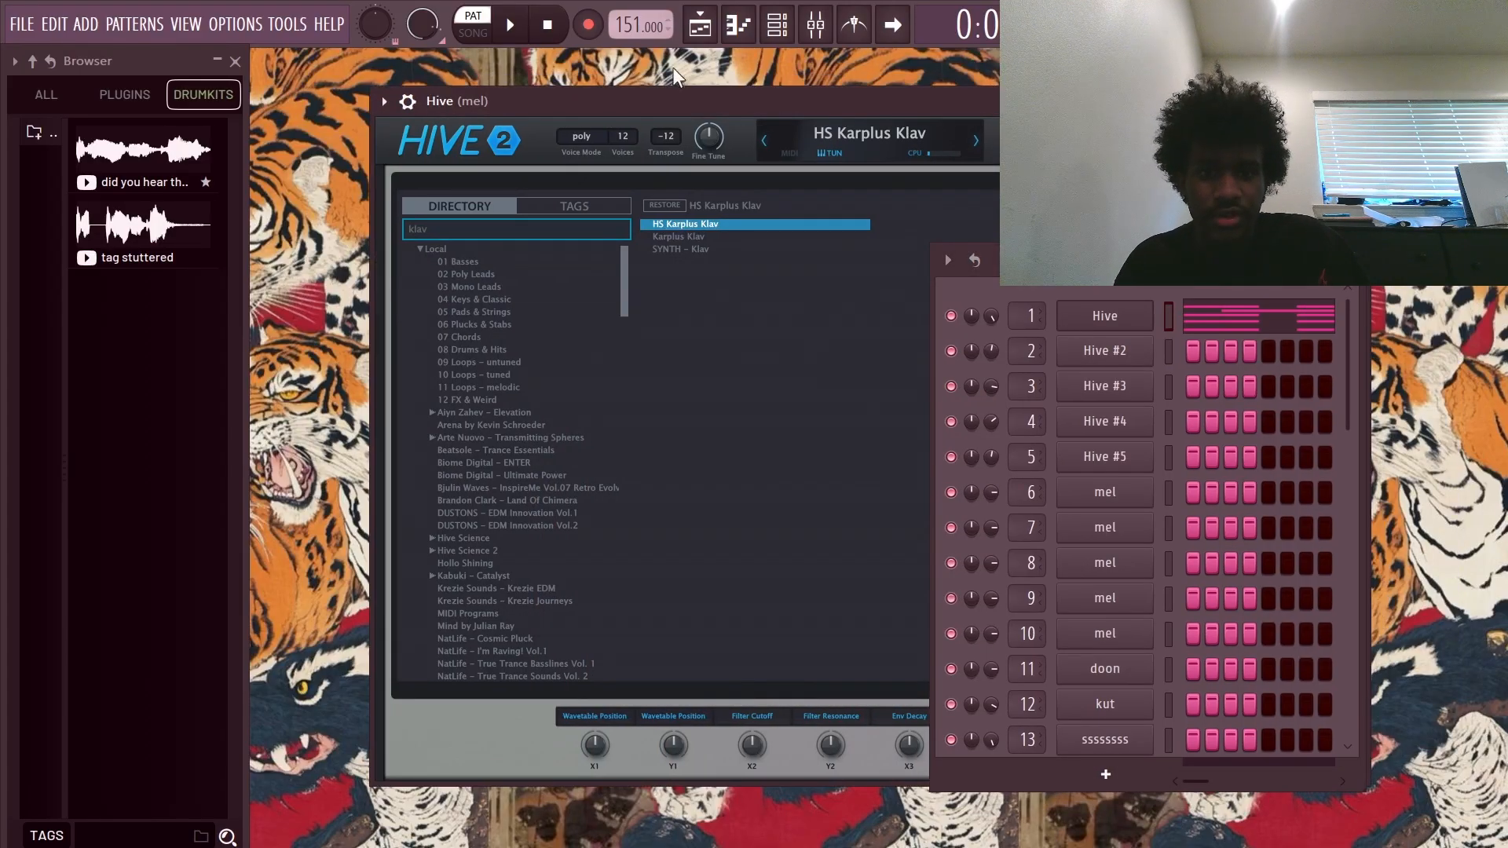
Open the Hive channel's piano roll and play back its four-bar chord and melody pattern.
{"action": "key", "text": "F5"}
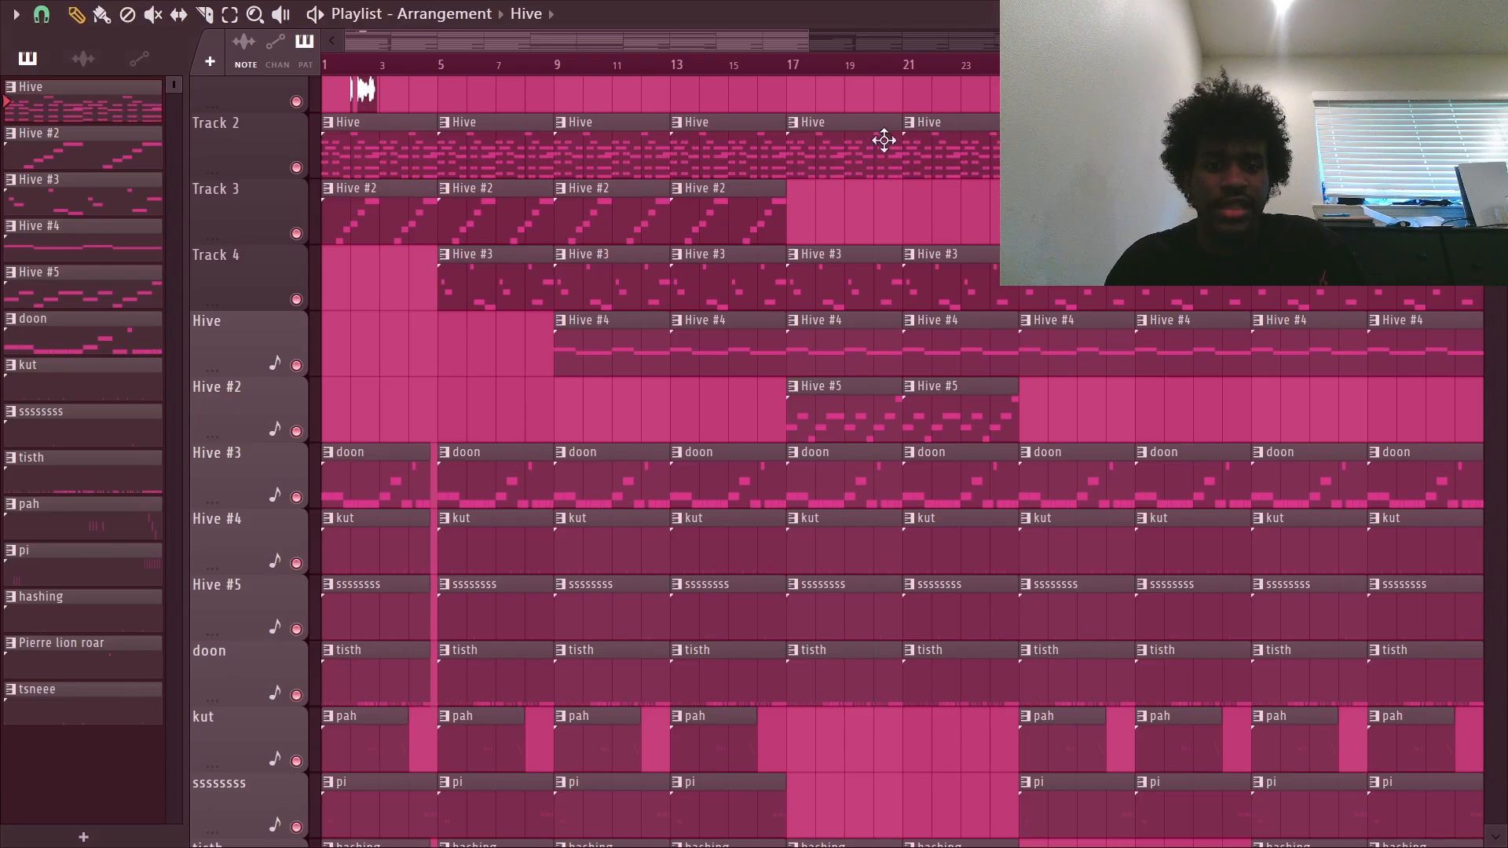
{"action": "double_click", "coordinate": [741, 22]}
{"action": "key", "text": "F5"}
{"action": "left_click", "coordinate": [1196, 316]}
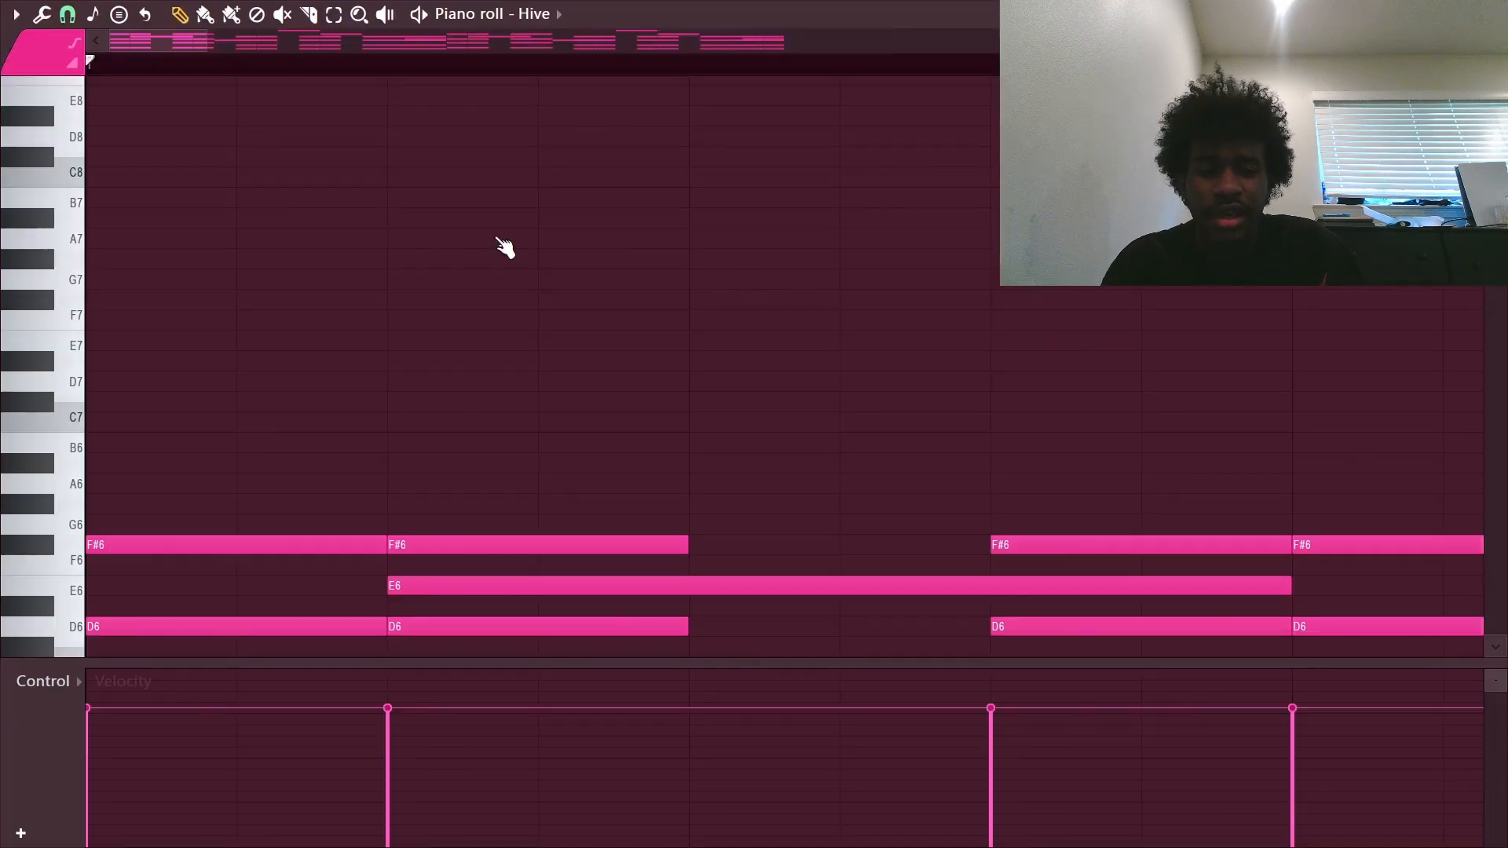
{"action": "scroll", "coordinate": [471, 216], "scroll_direction": "down", "scroll_amount": 3}
{"action": "scroll", "coordinate": [184, 365], "scroll_direction": "down", "scroll_amount": 4}
{"action": "scroll", "coordinate": [66, 233], "scroll_direction": "up", "scroll_amount": 3}
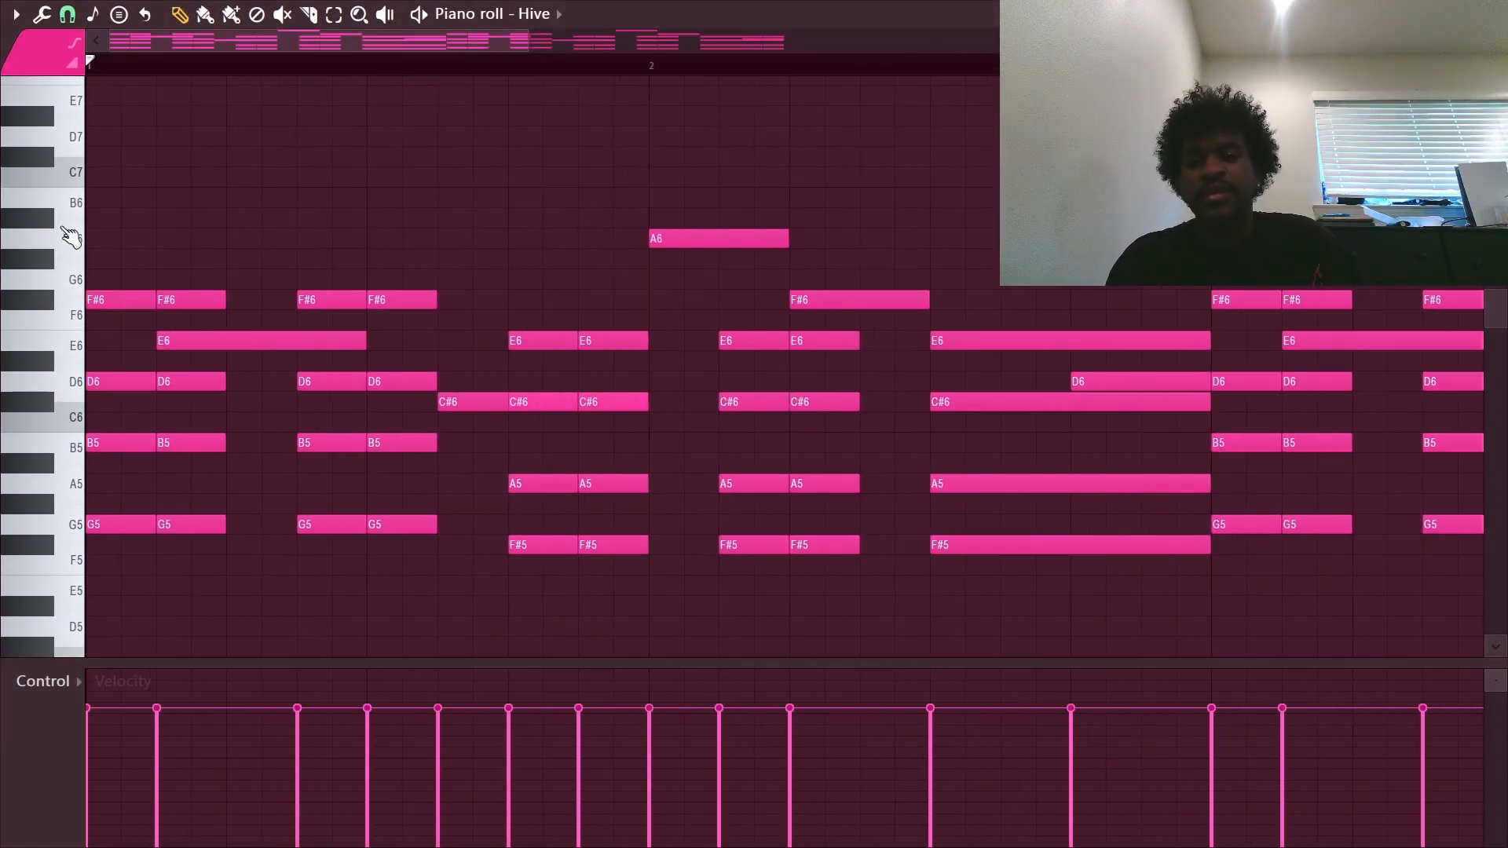
{"action": "scroll", "coordinate": [126, 380], "scroll_direction": "down", "scroll_amount": 4}
{"action": "key", "text": "space"}
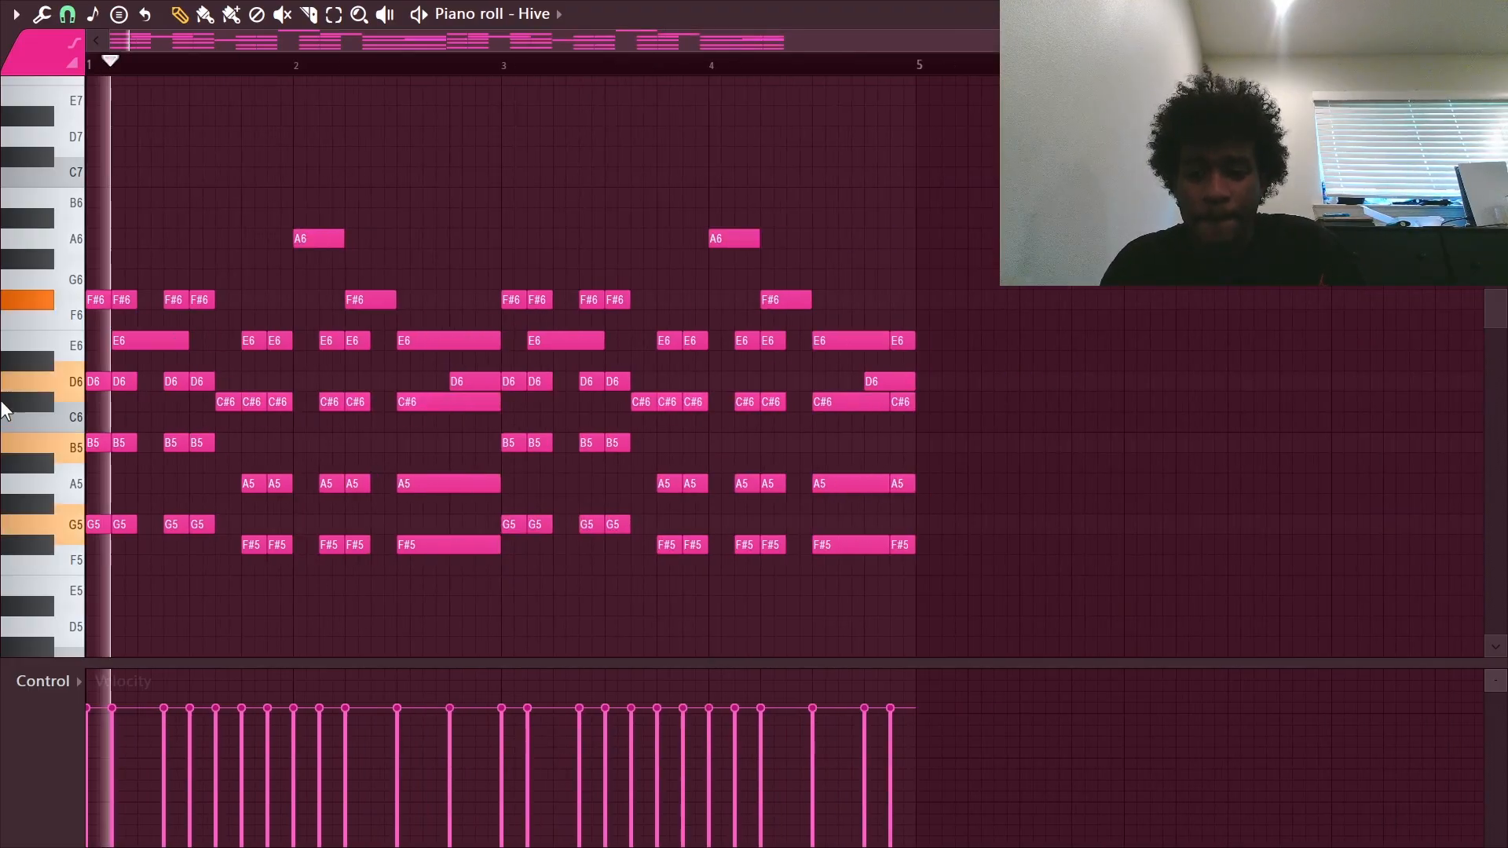
{"action": "scroll", "coordinate": [93, 413], "scroll_direction": "up", "scroll_amount": 3}
{"action": "scroll", "coordinate": [333, 367], "scroll_direction": "down", "scroll_amount": 2}
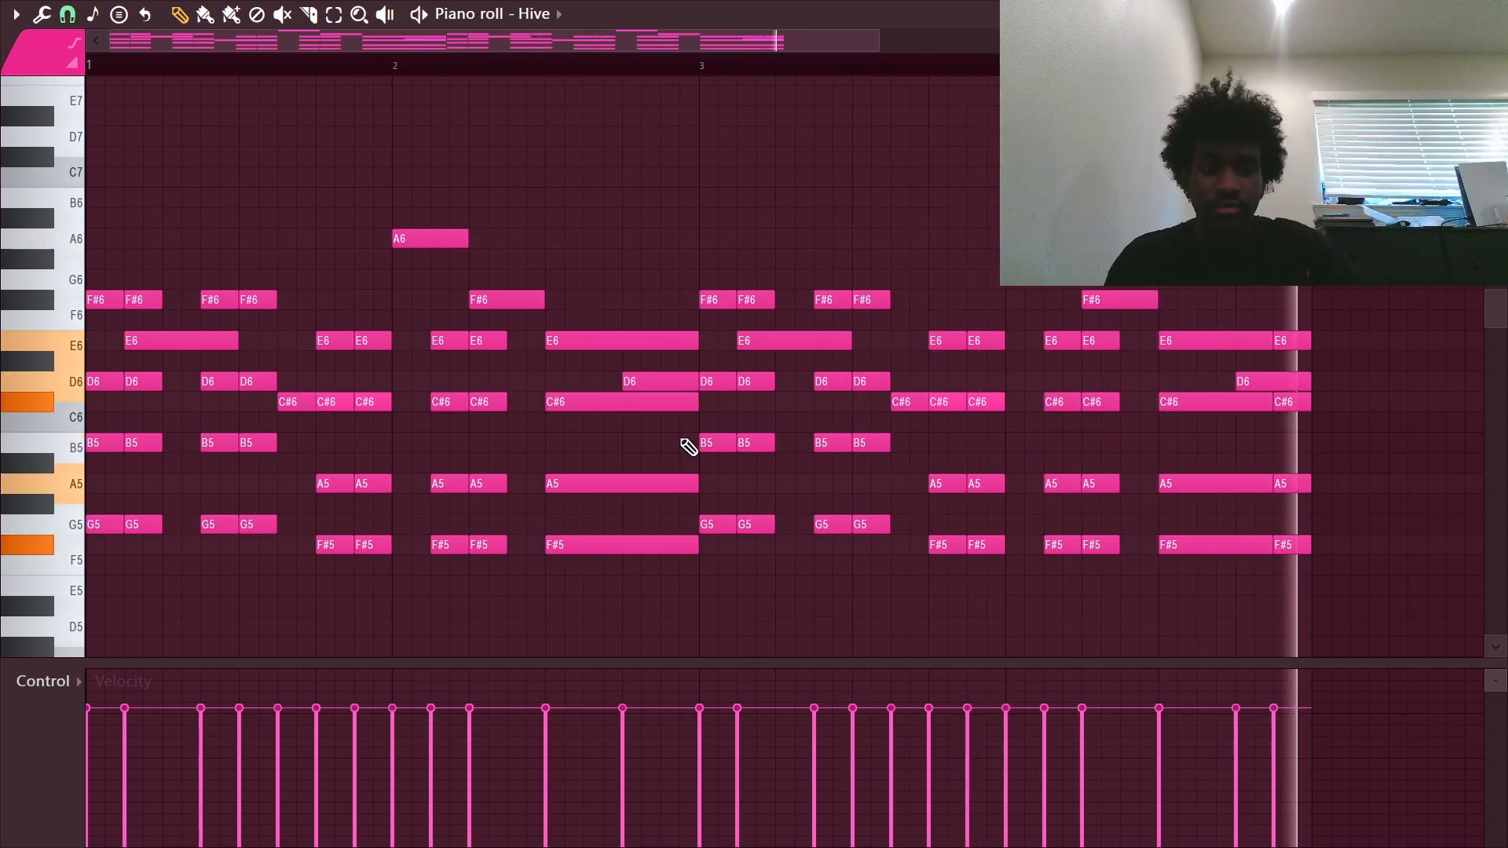
{"action": "key", "text": "space"}
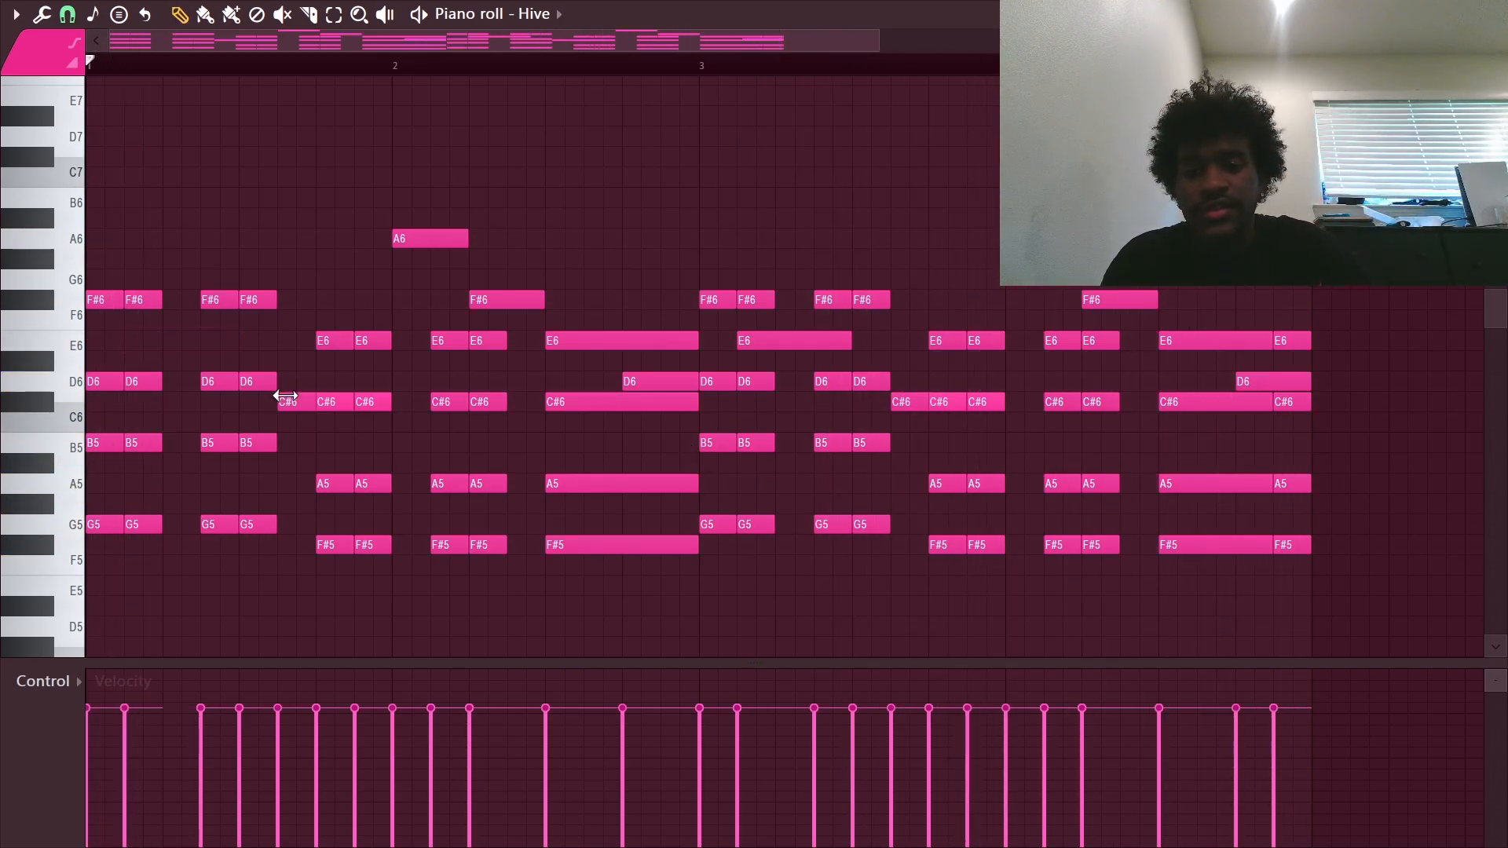
Try the Hive pattern without the melody notes in its first two bars, playing back only the remaining chords.
{"action": "right_click", "coordinate": [534, 300]}
{"action": "right_click", "coordinate": [629, 380]}
{"action": "key", "text": "space"}
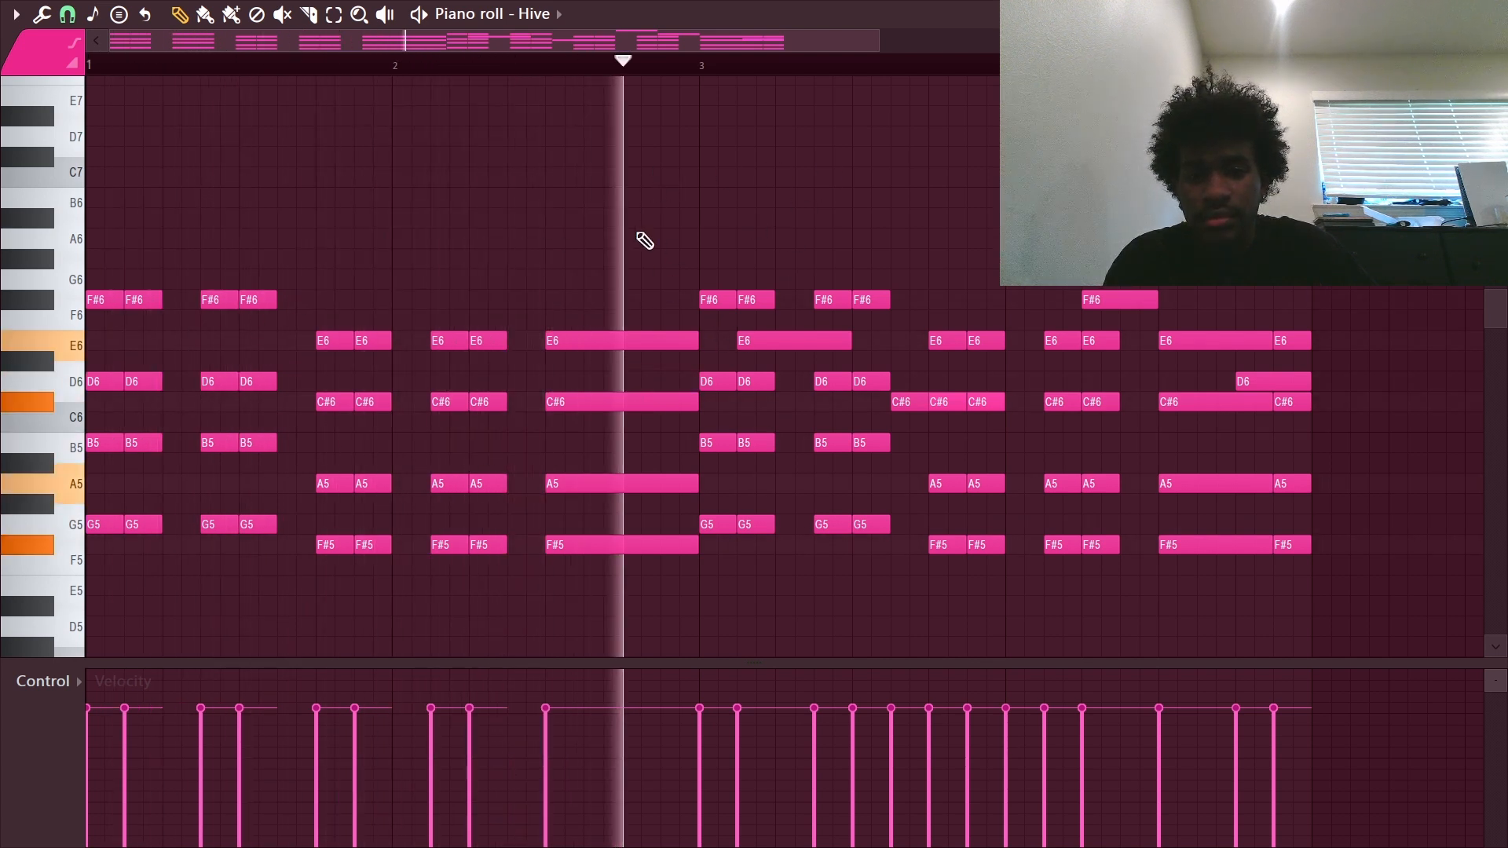
{"action": "key", "text": "space"}
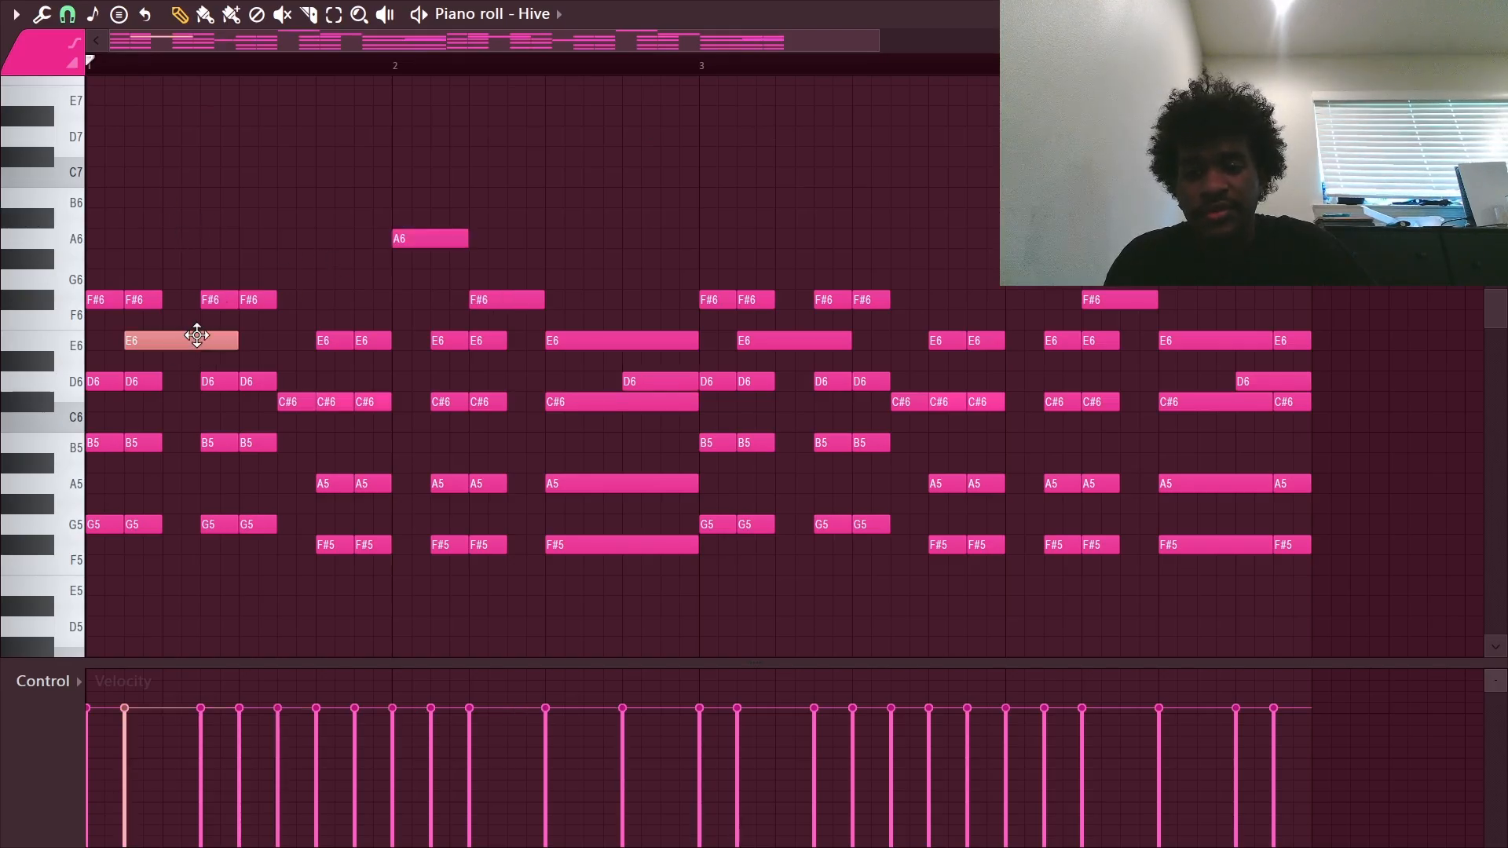
Play back the full Hive pattern with the melody notes on top of the chords.
{"action": "key", "text": "space"}
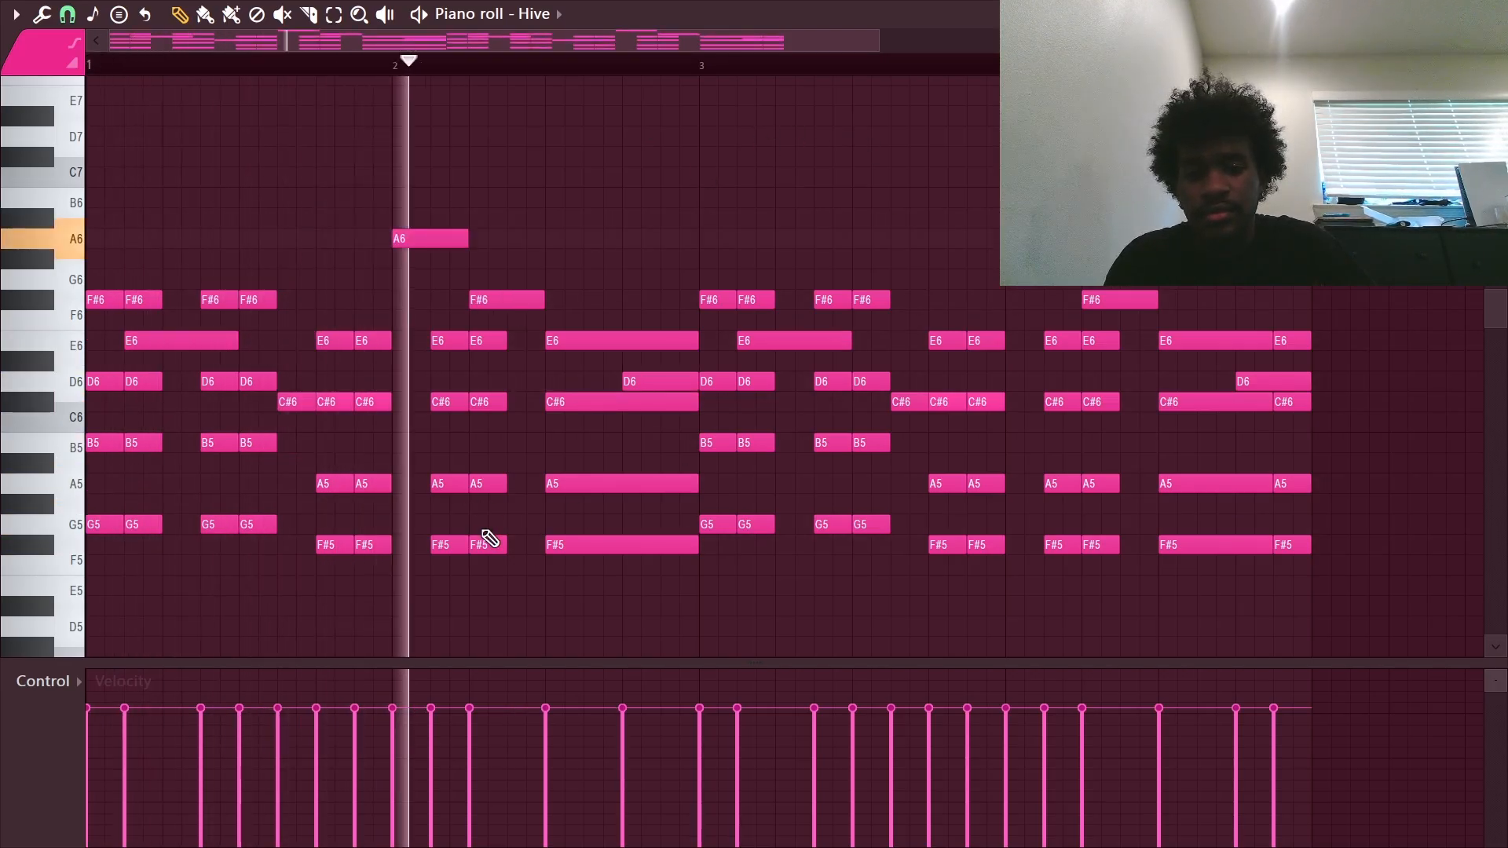
{"action": "scroll", "coordinate": [848, 289], "scroll_direction": "down", "scroll_amount": 2}
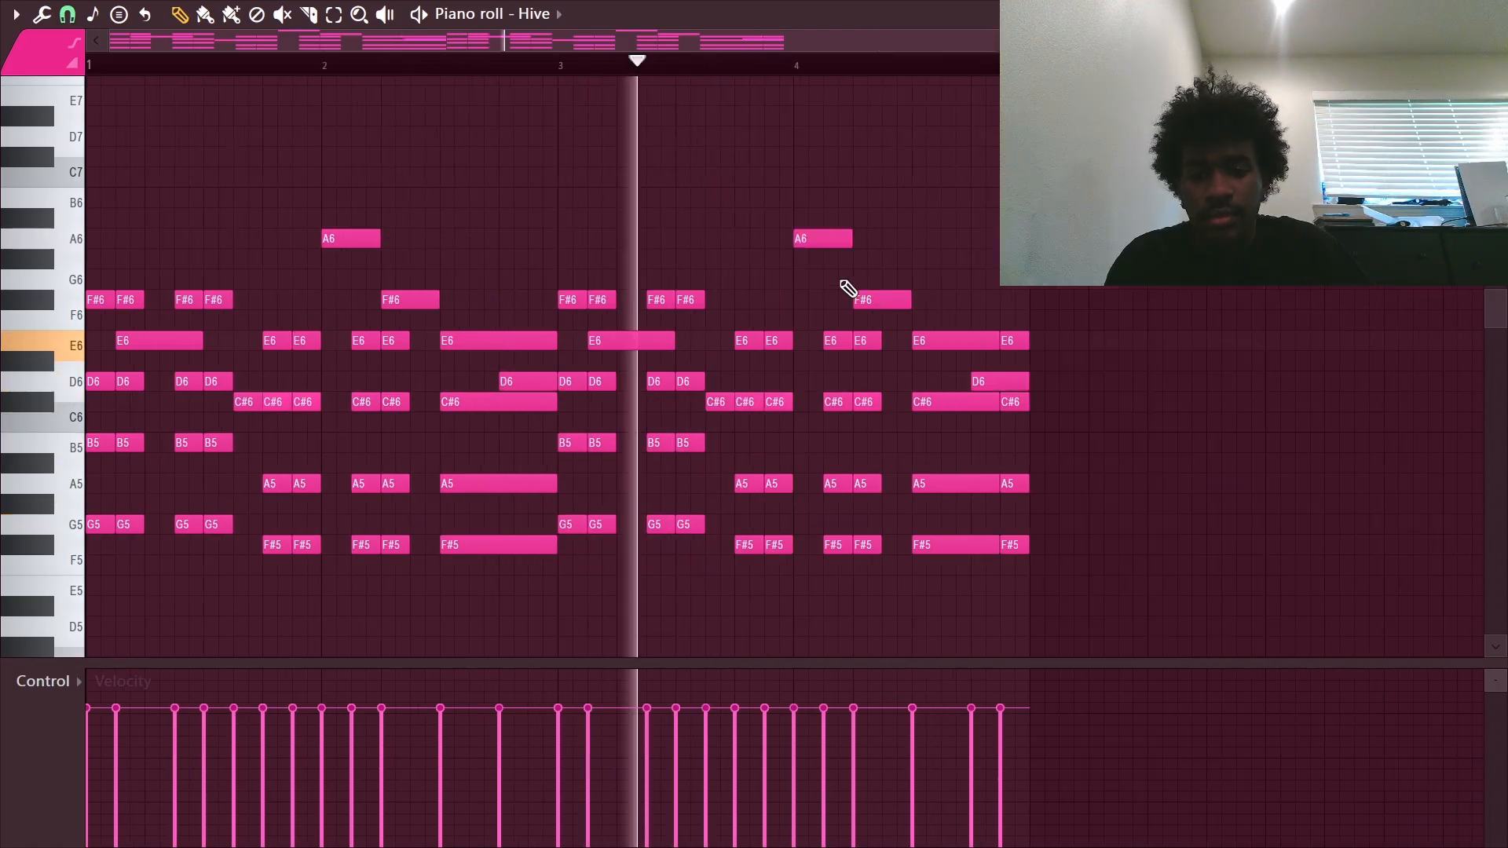
{"action": "scroll", "coordinate": [848, 289], "scroll_direction": "down", "scroll_amount": 1}
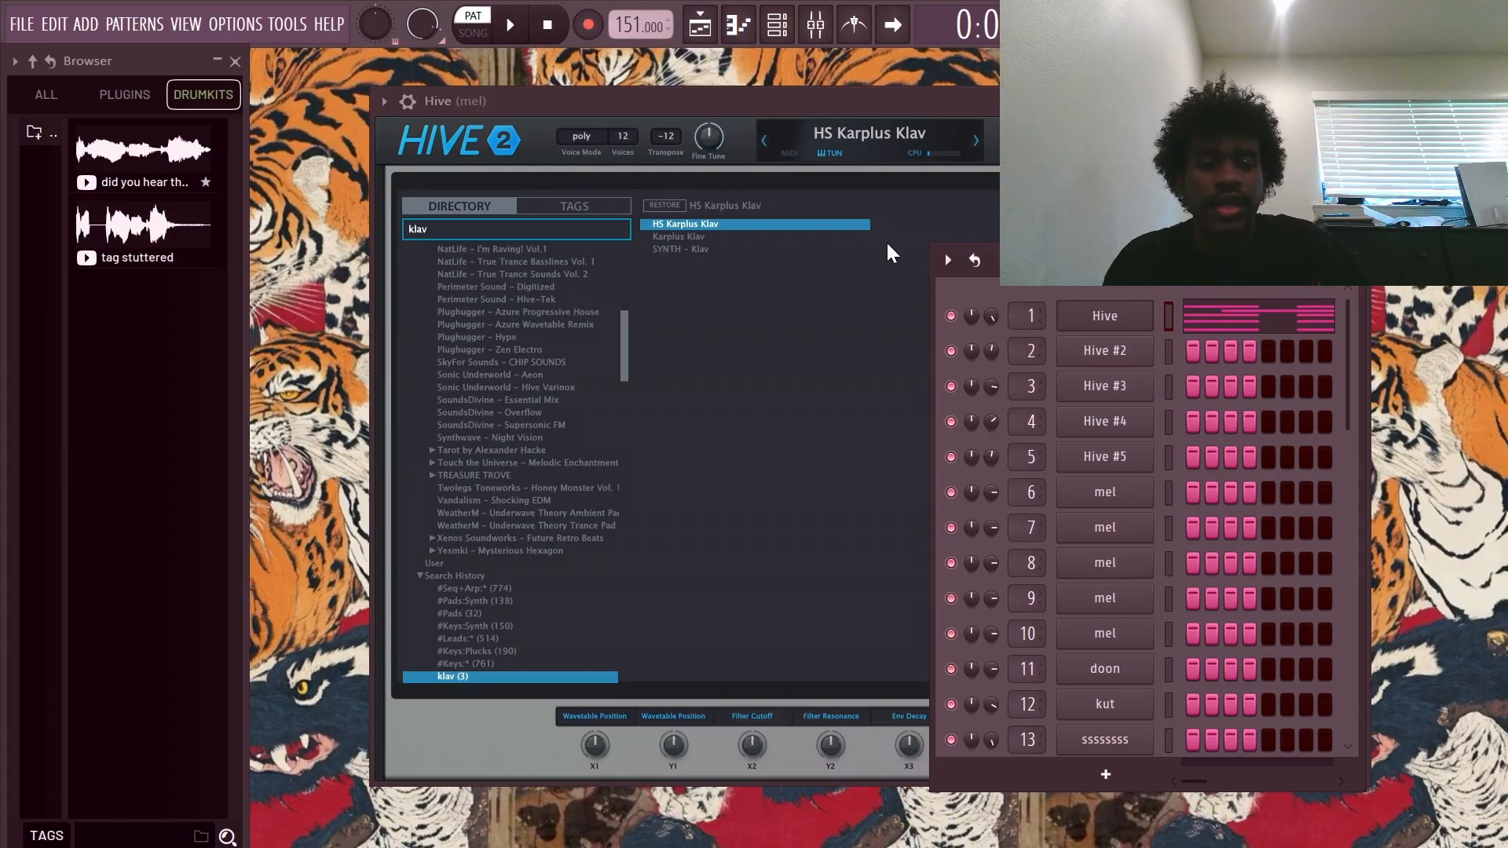
Close the Hive instrument, open Hive #2 with the XS OG Lead 3 preset, and play its pattern in the piano roll.
{"action": "left_click", "coordinate": [1104, 315]}
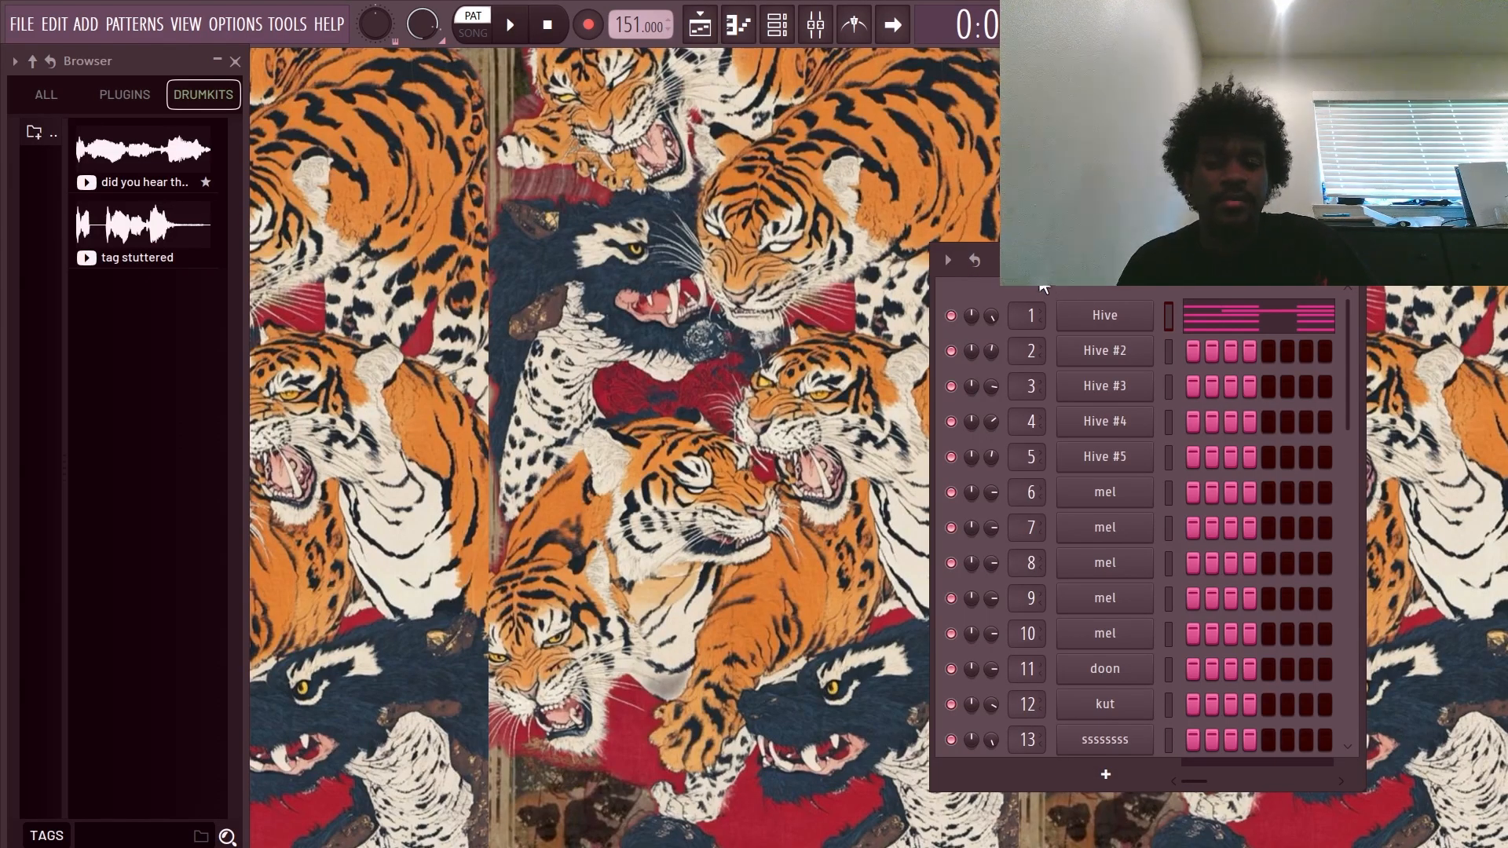
{"action": "key", "text": "KP_Add"}
{"action": "left_click", "coordinate": [1115, 351]}
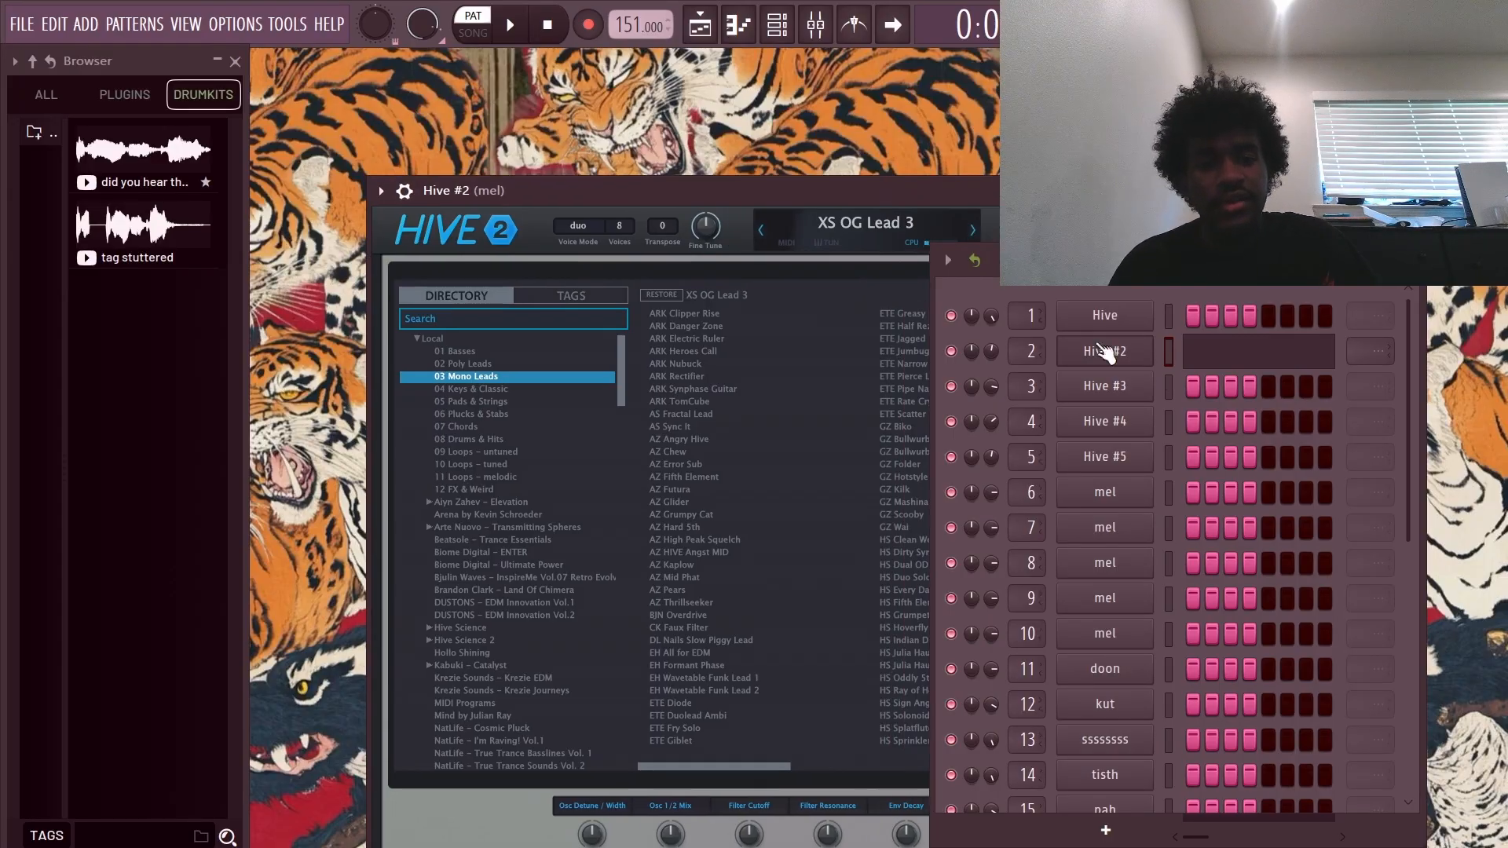
{"action": "left_click", "coordinate": [1197, 363]}
{"action": "key", "text": "space"}
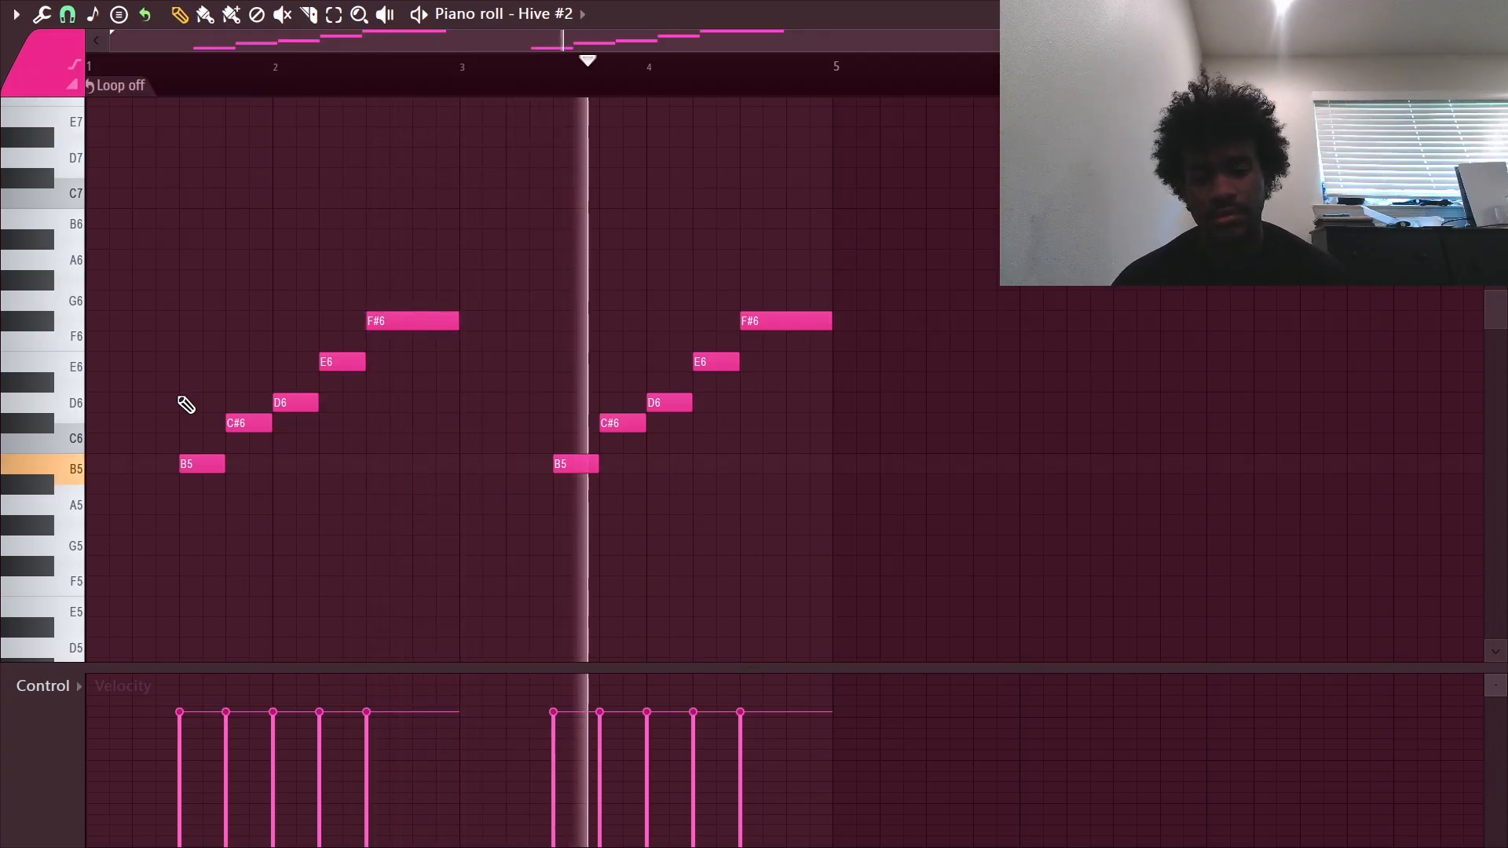
{"action": "key", "text": "space"}
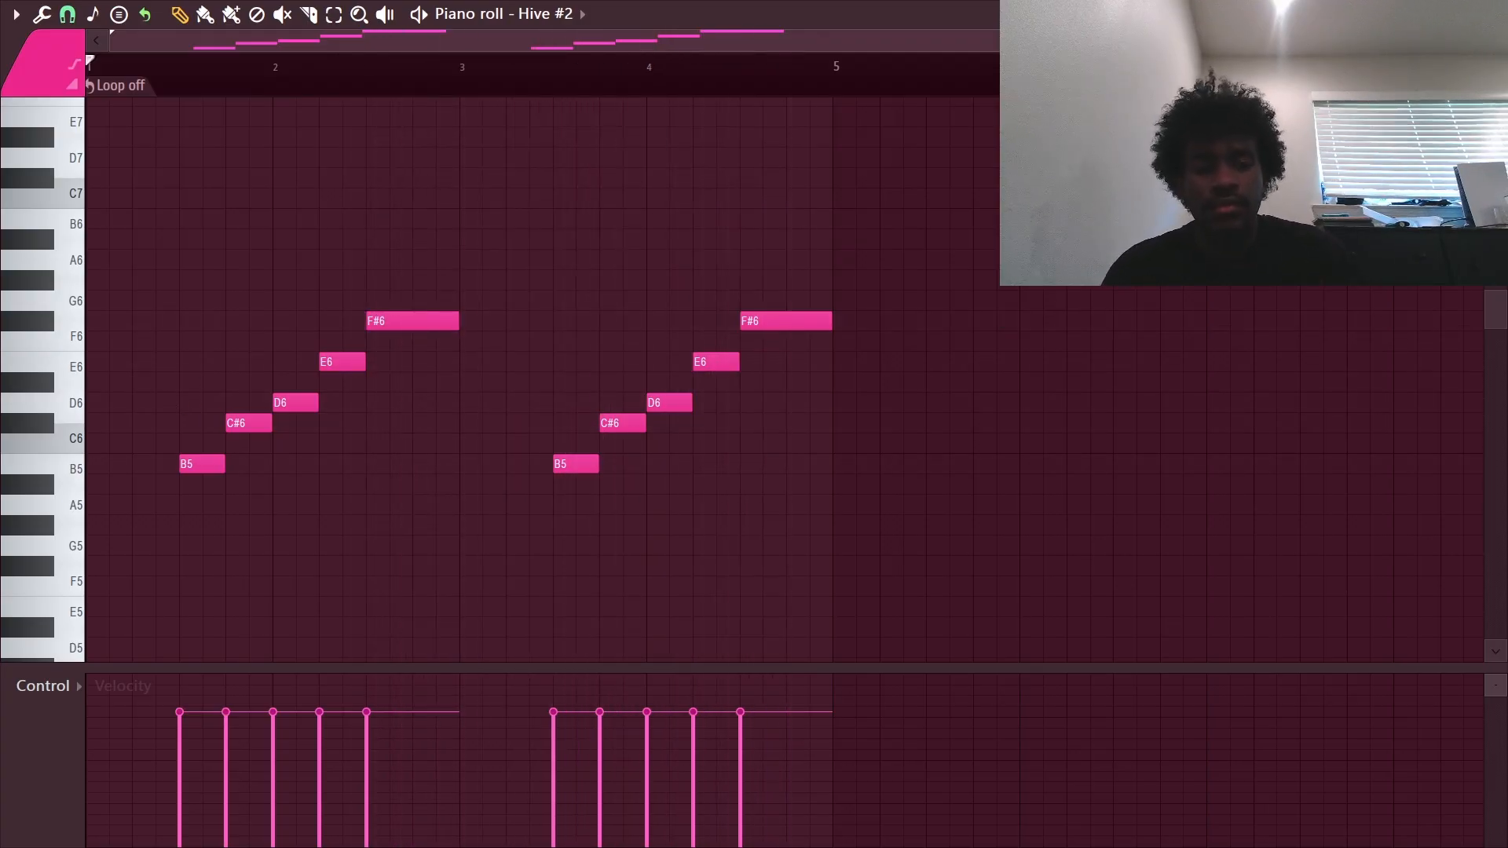
Close the Hive #2 instrument, open Hive #3 with the ARK Boogie Days preset, and play its pattern in the piano roll.
{"action": "key", "text": "F7"}
{"action": "left_click", "coordinate": [1351, 190]}
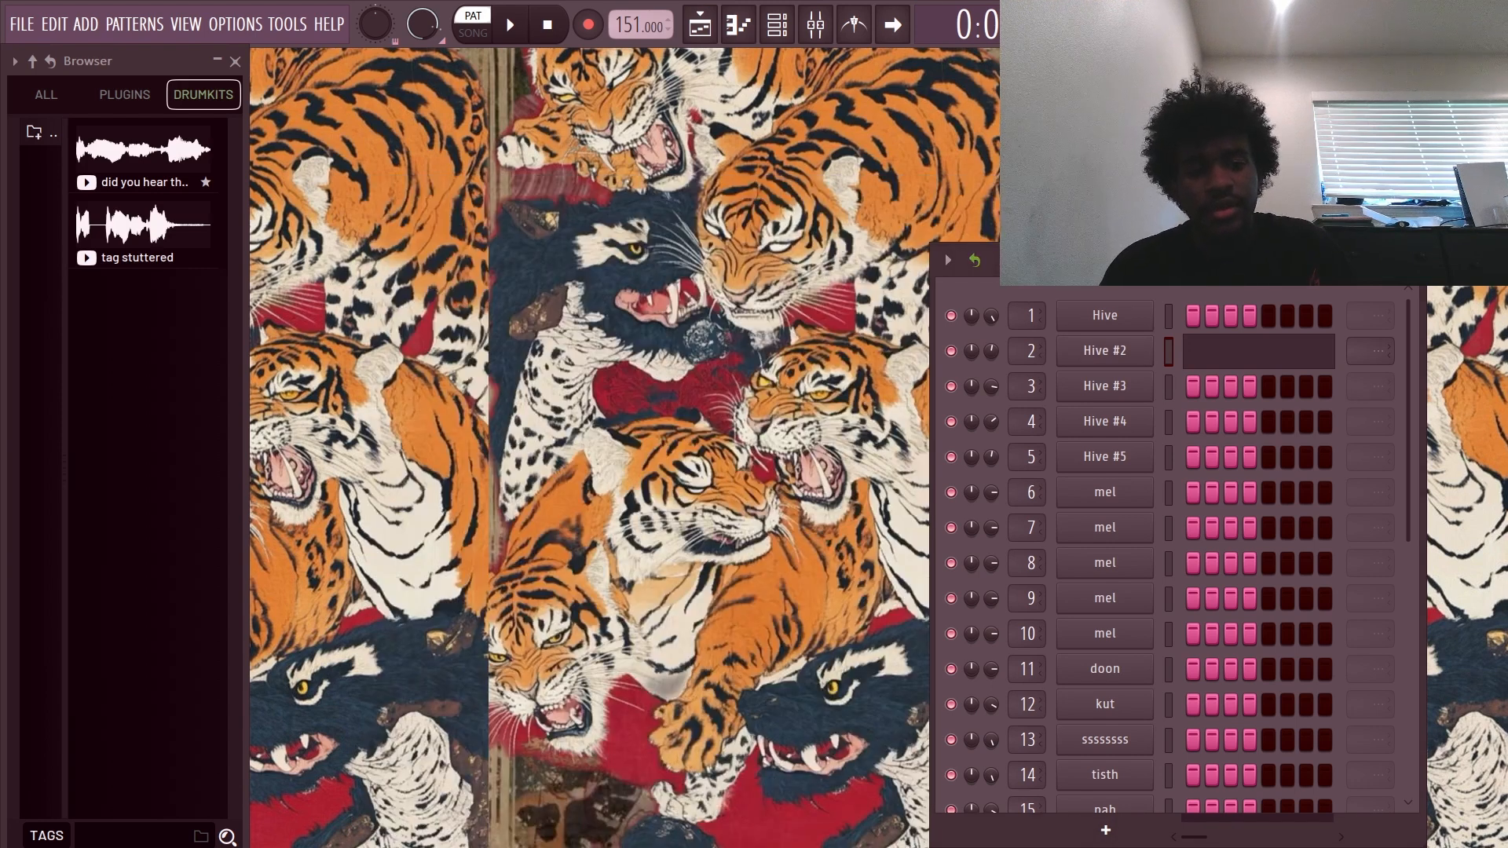
{"action": "left_click", "coordinate": [1105, 387]}
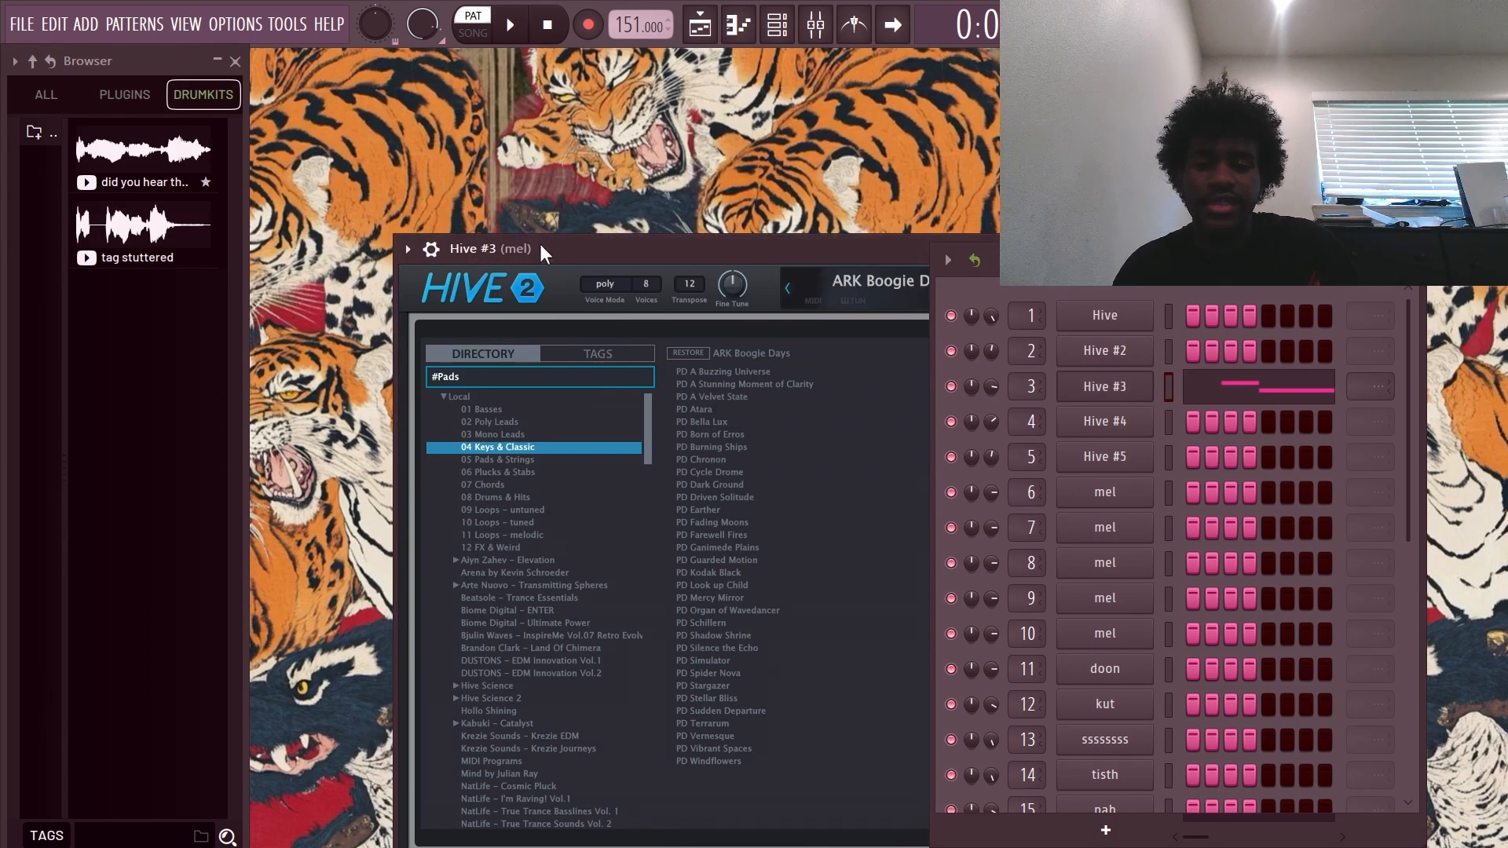
{"action": "left_click_drag", "start_coordinate": [542, 251], "coordinate": [485, 193]}
{"action": "left_click", "coordinate": [1254, 386]}
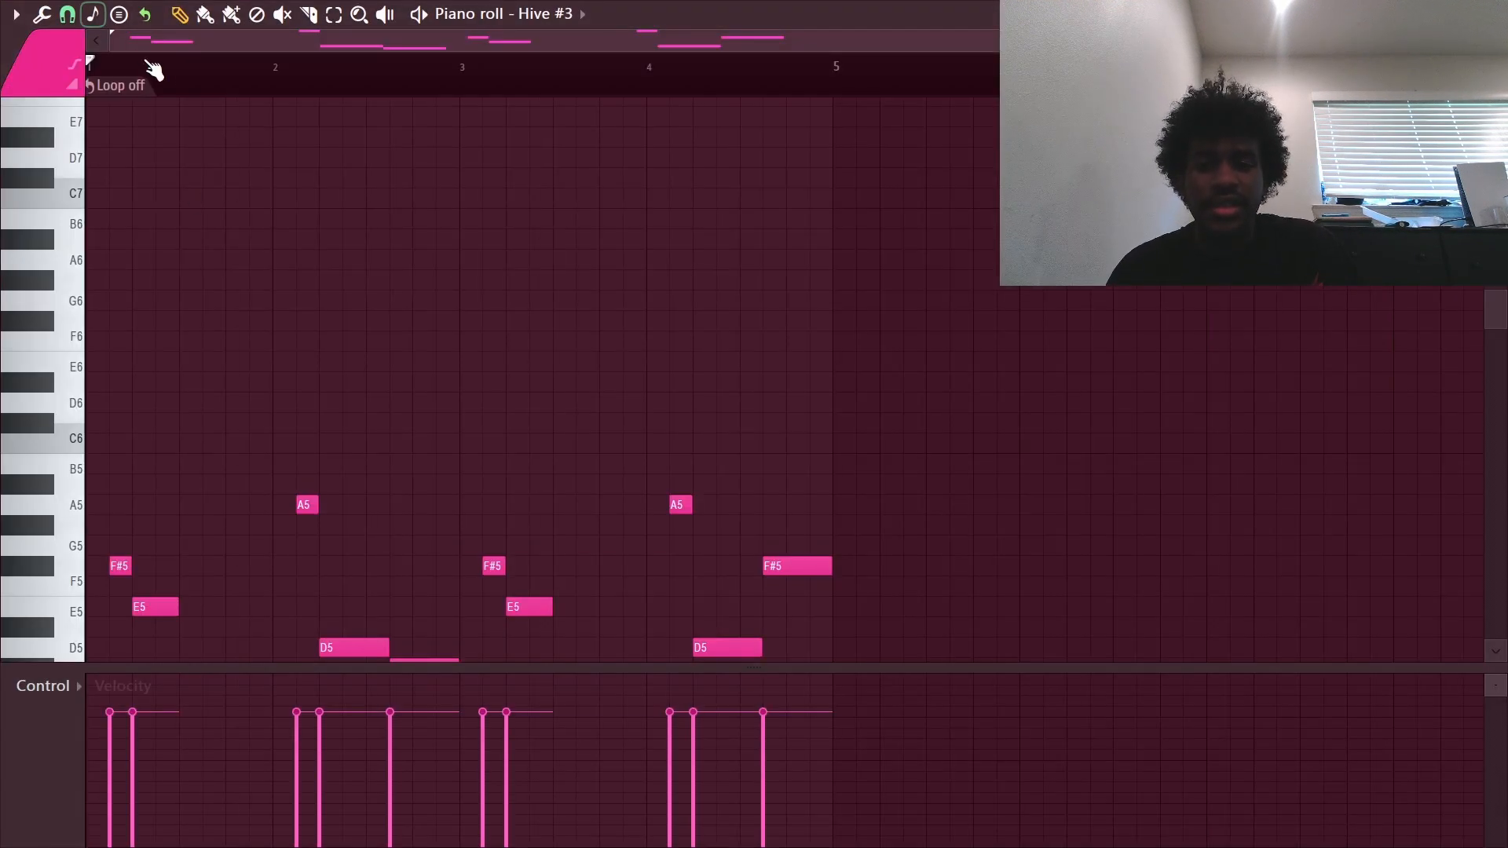
{"action": "scroll", "coordinate": [129, 424], "scroll_direction": "down", "scroll_amount": 3}
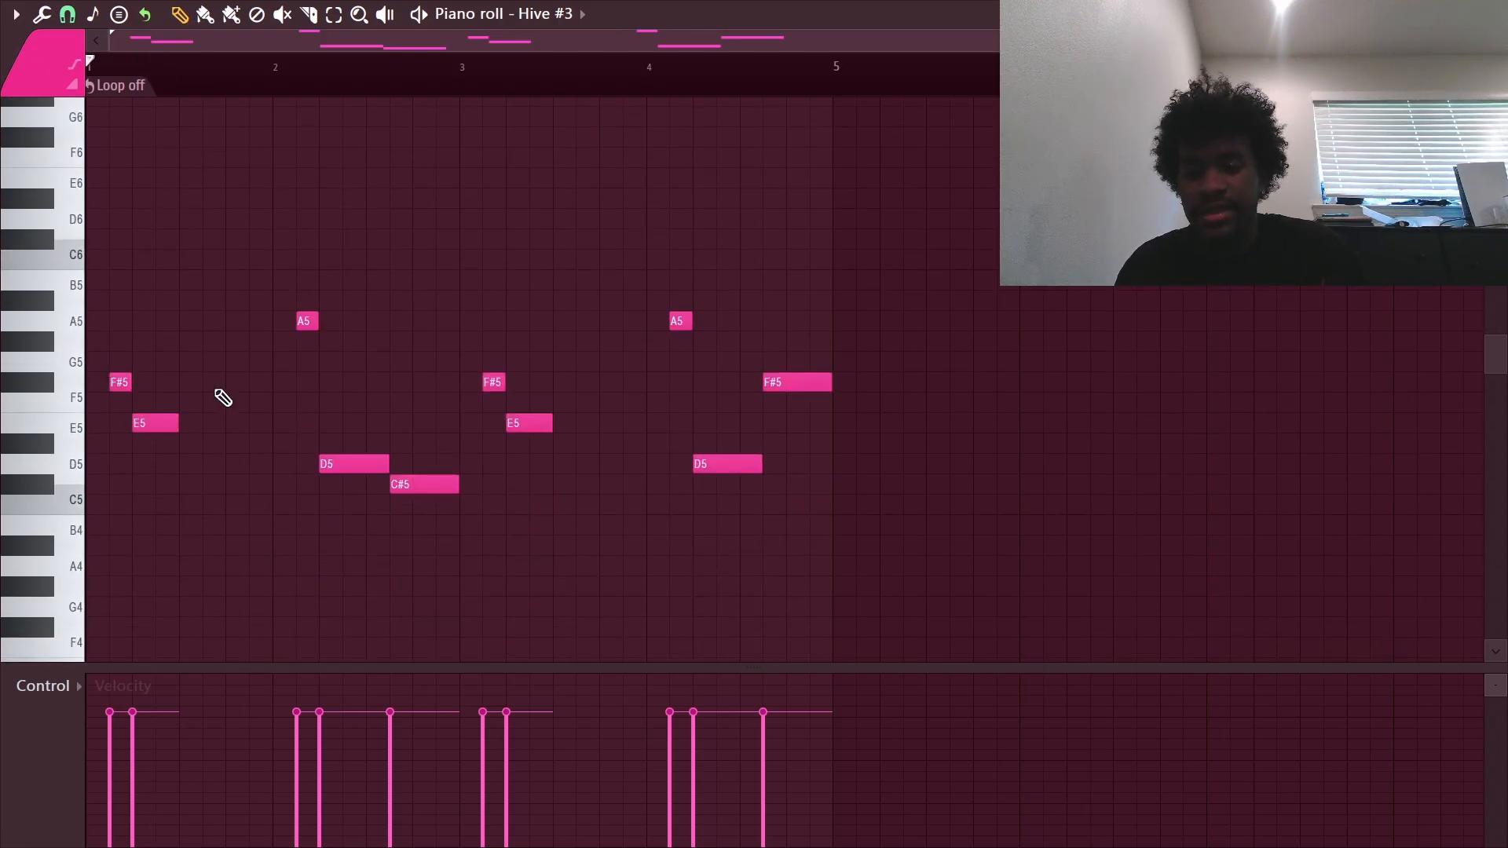
{"action": "key", "text": "space"}
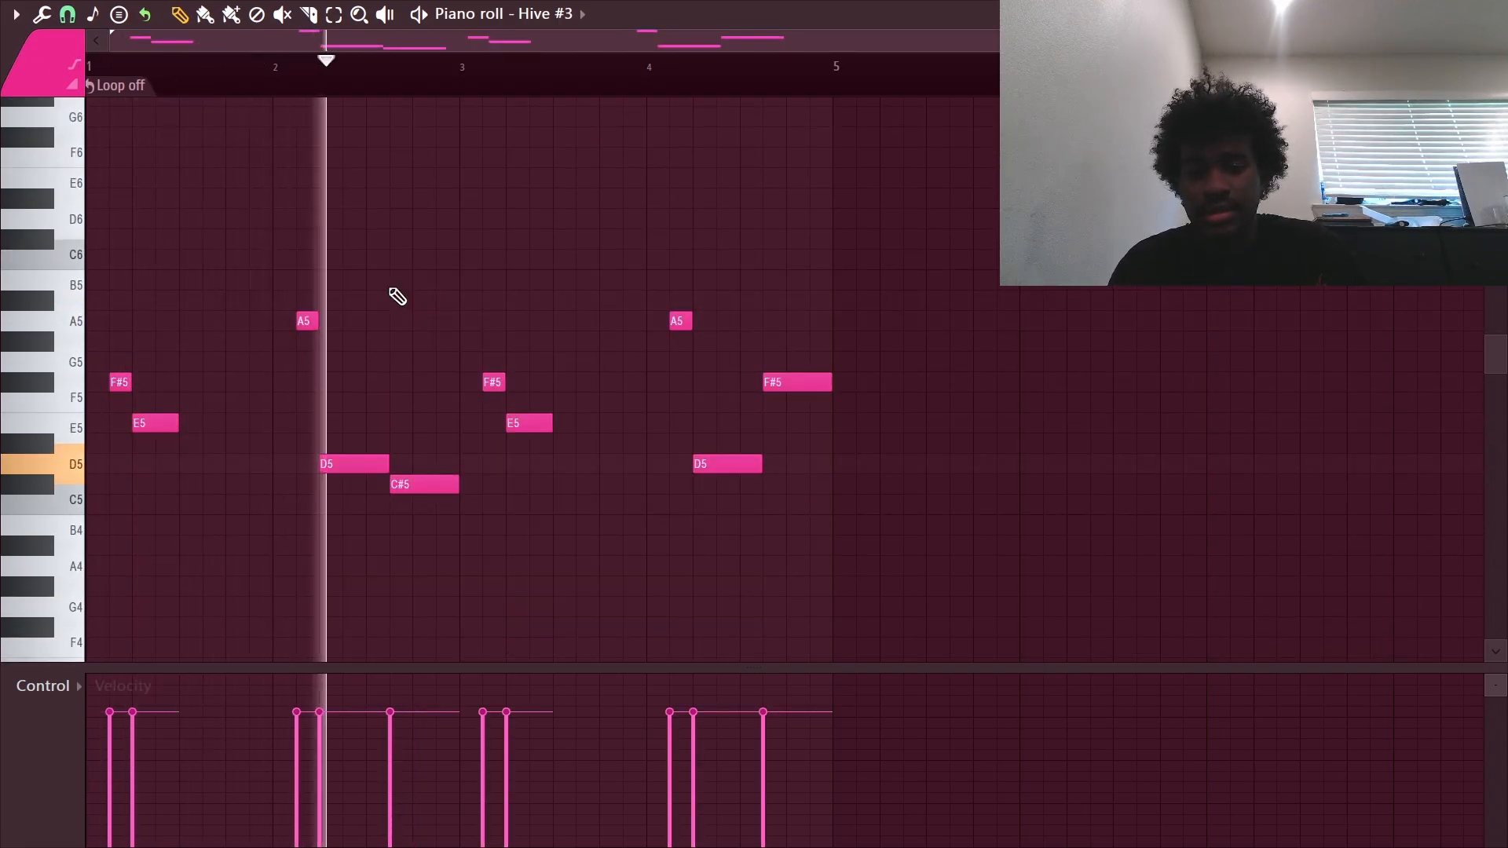
{"action": "left_click", "coordinate": [187, 242]}
{"action": "right_click", "coordinate": [187, 245]}
{"action": "left_click", "coordinate": [260, 240]}
{"action": "right_click", "coordinate": [260, 241]}
{"action": "left_click", "coordinate": [240, 242]}
{"action": "right_click", "coordinate": [240, 242]}
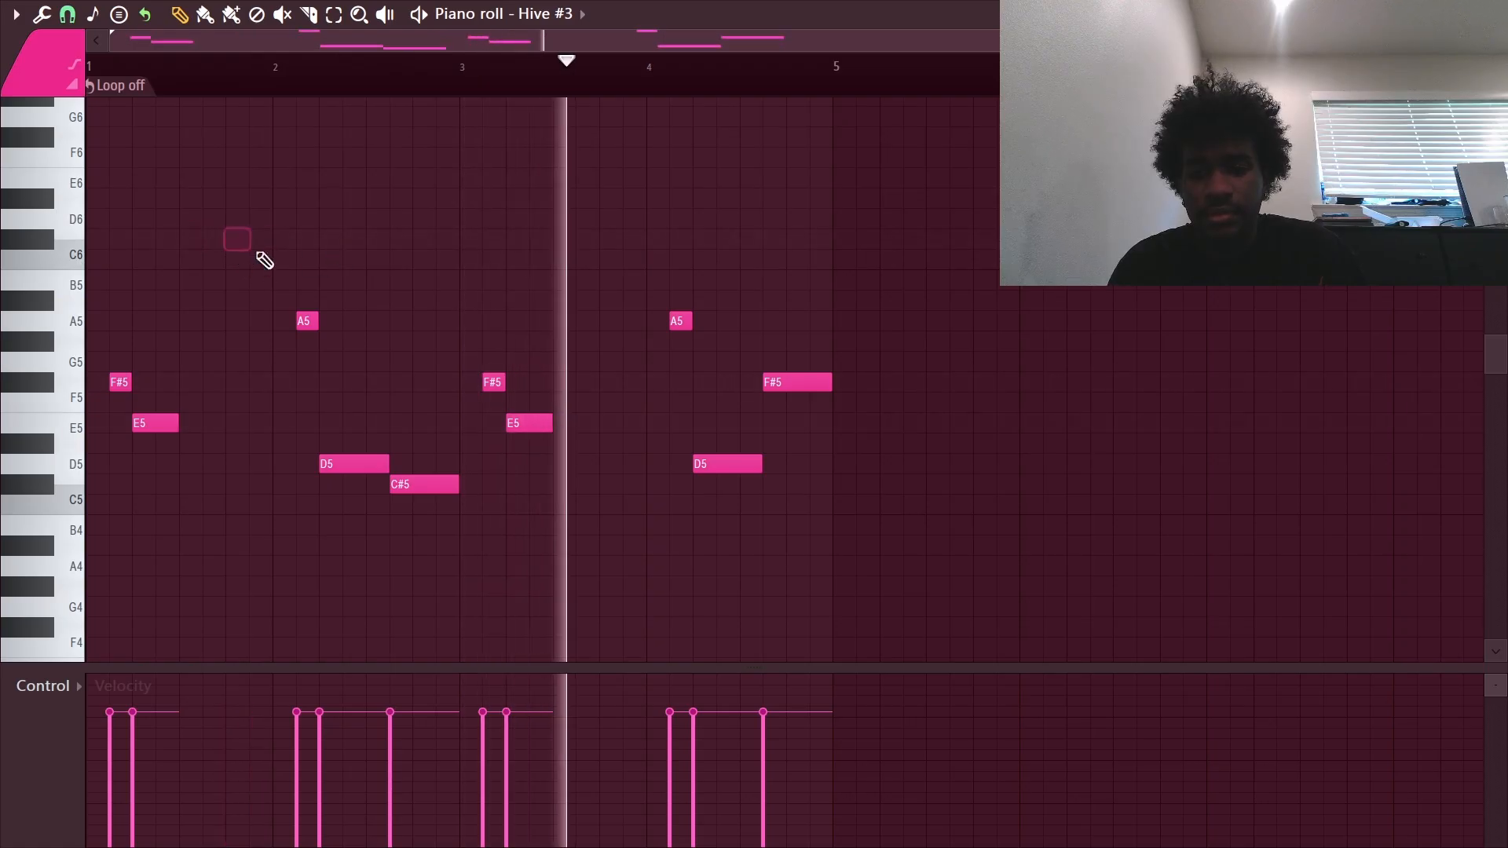
{"action": "mouse_move", "coordinate": [279, 202]}
{"action": "left_mouse_down"}
{"action": "mouse_move", "coordinate": [252, 226]}
{"action": "mouse_move", "coordinate": [422, 108]}
{"action": "left_mouse_up"}
{"action": "right_click", "coordinate": [424, 105]}
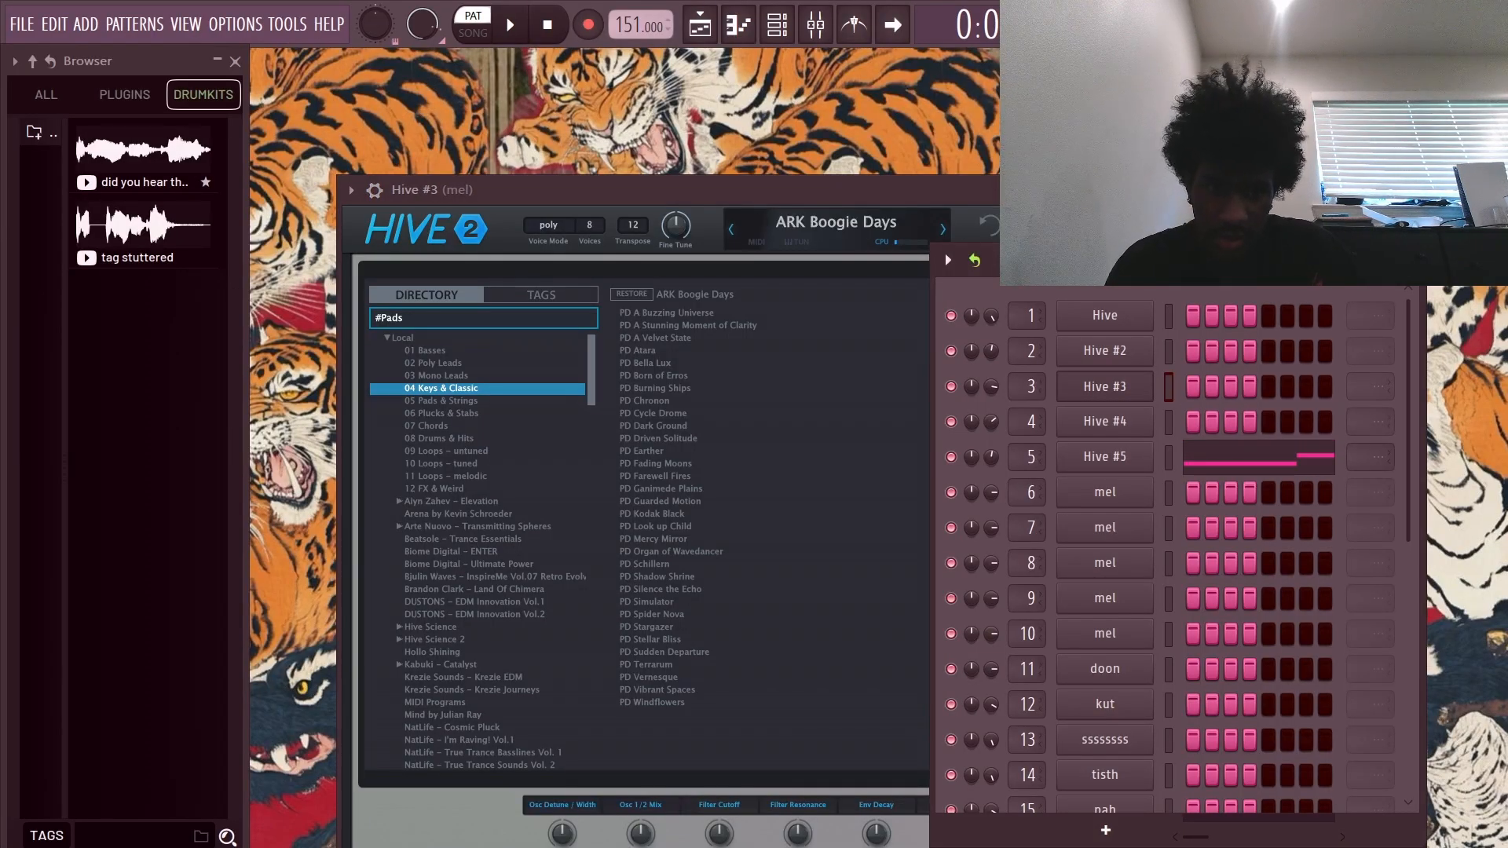
Switch to the Hive #4 pattern, open its instrument with the ETE Jellokey preset, and play its notes in the piano roll.
{"action": "key", "text": "Left"}
{"action": "left_click", "coordinate": [1102, 430]}
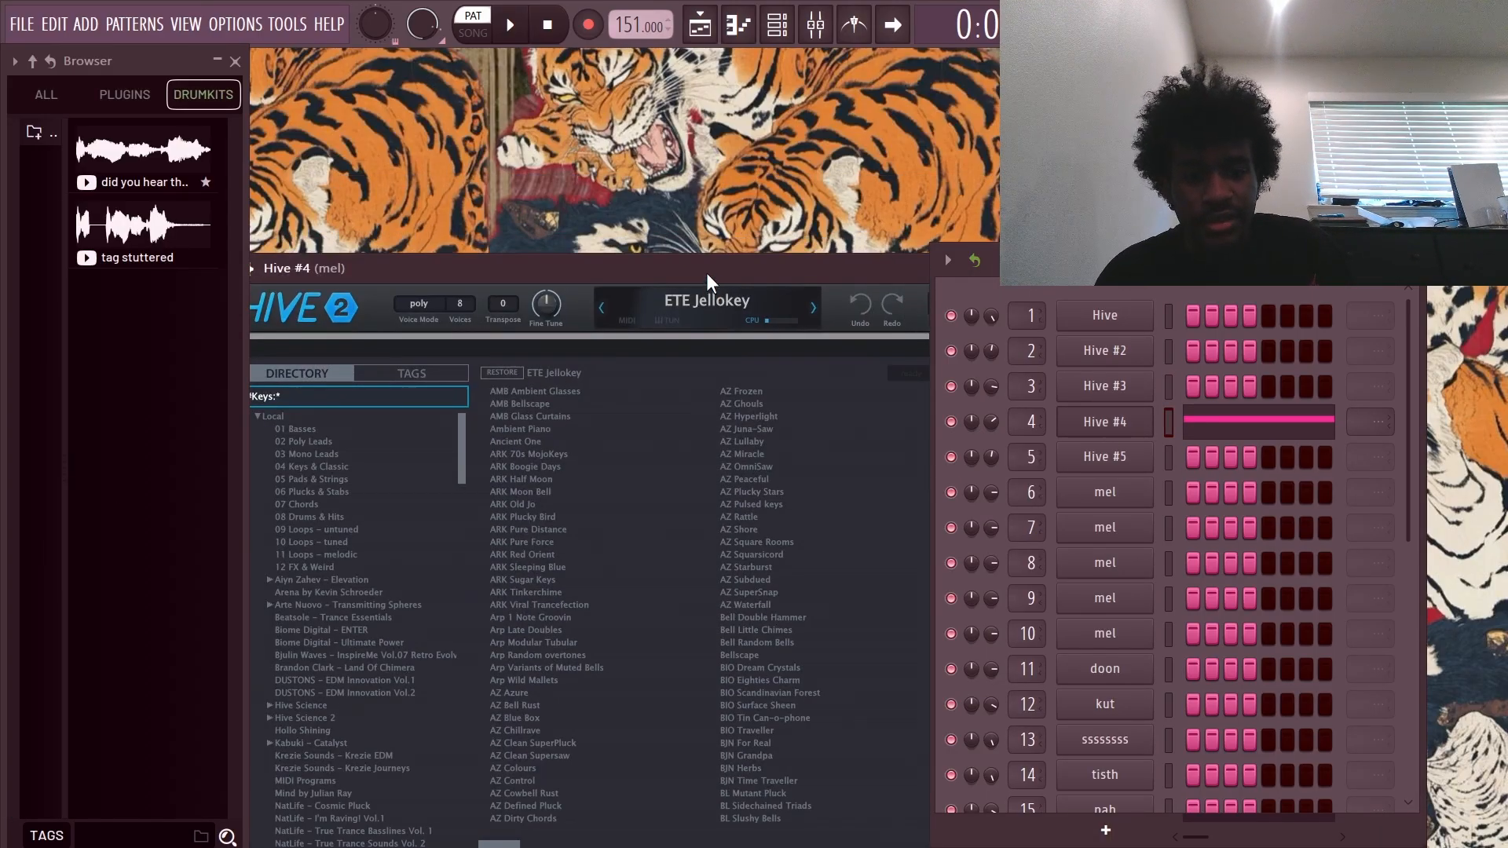
{"action": "left_click_drag", "start_coordinate": [707, 281], "coordinate": [827, 190]}
{"action": "left_click", "coordinate": [1211, 411]}
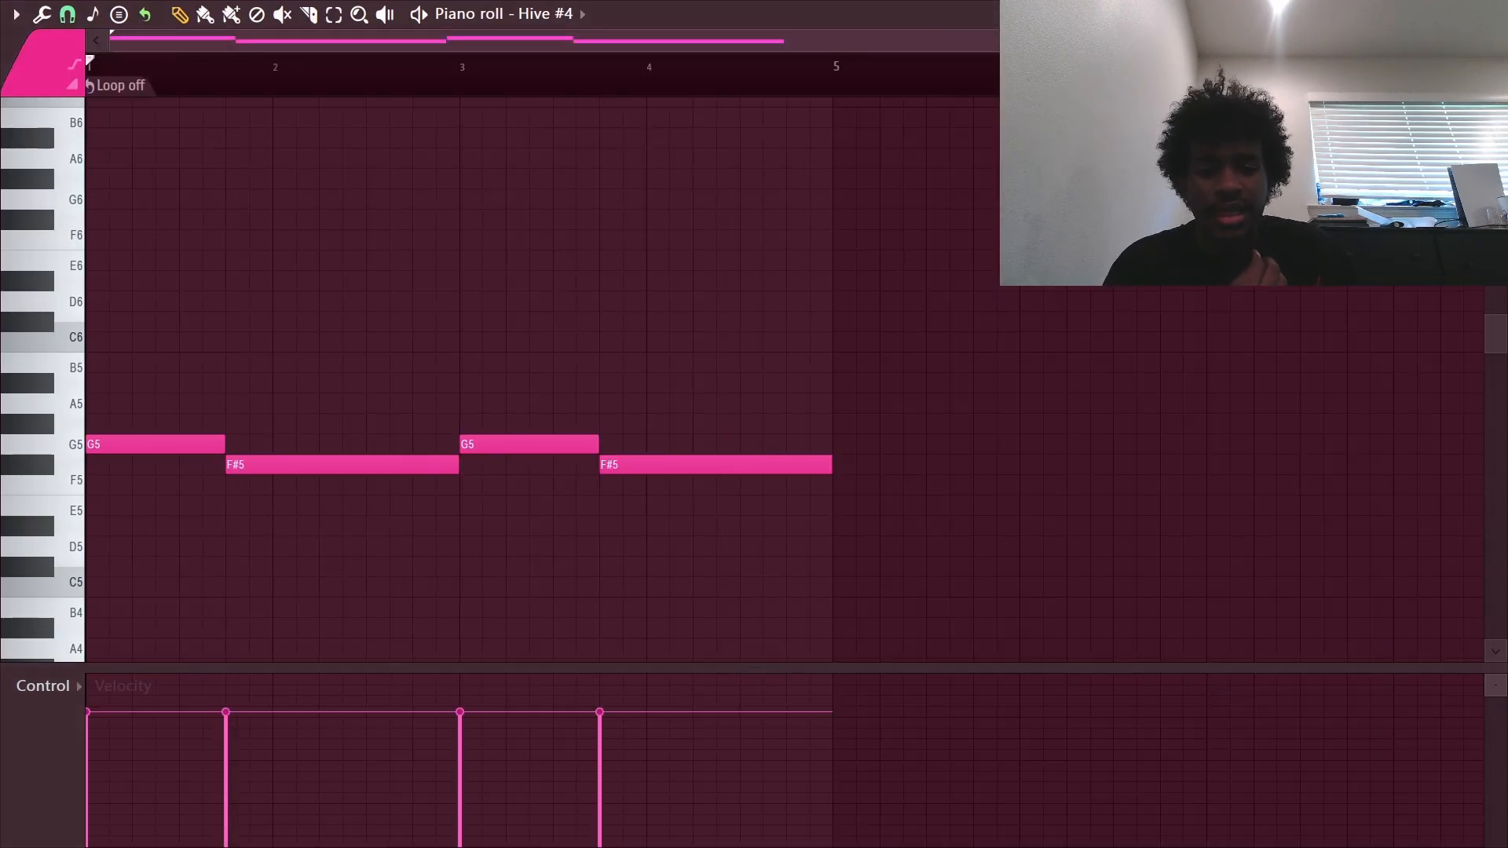
{"action": "key", "text": "space"}
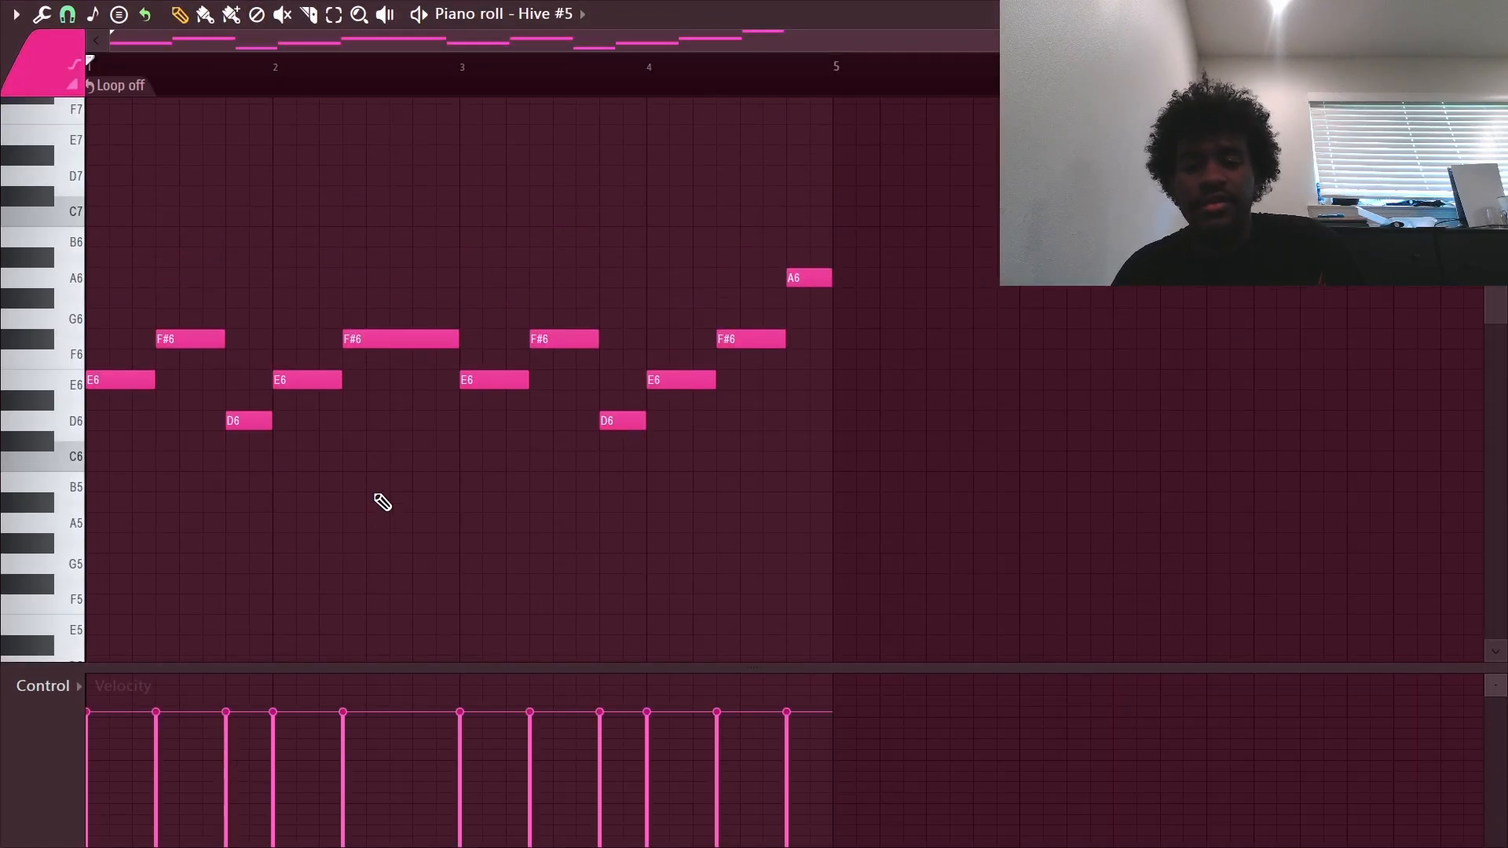
Play the Hive #5 pattern in the piano roll, stop it and close the piano roll.
{"action": "key", "text": "space"}
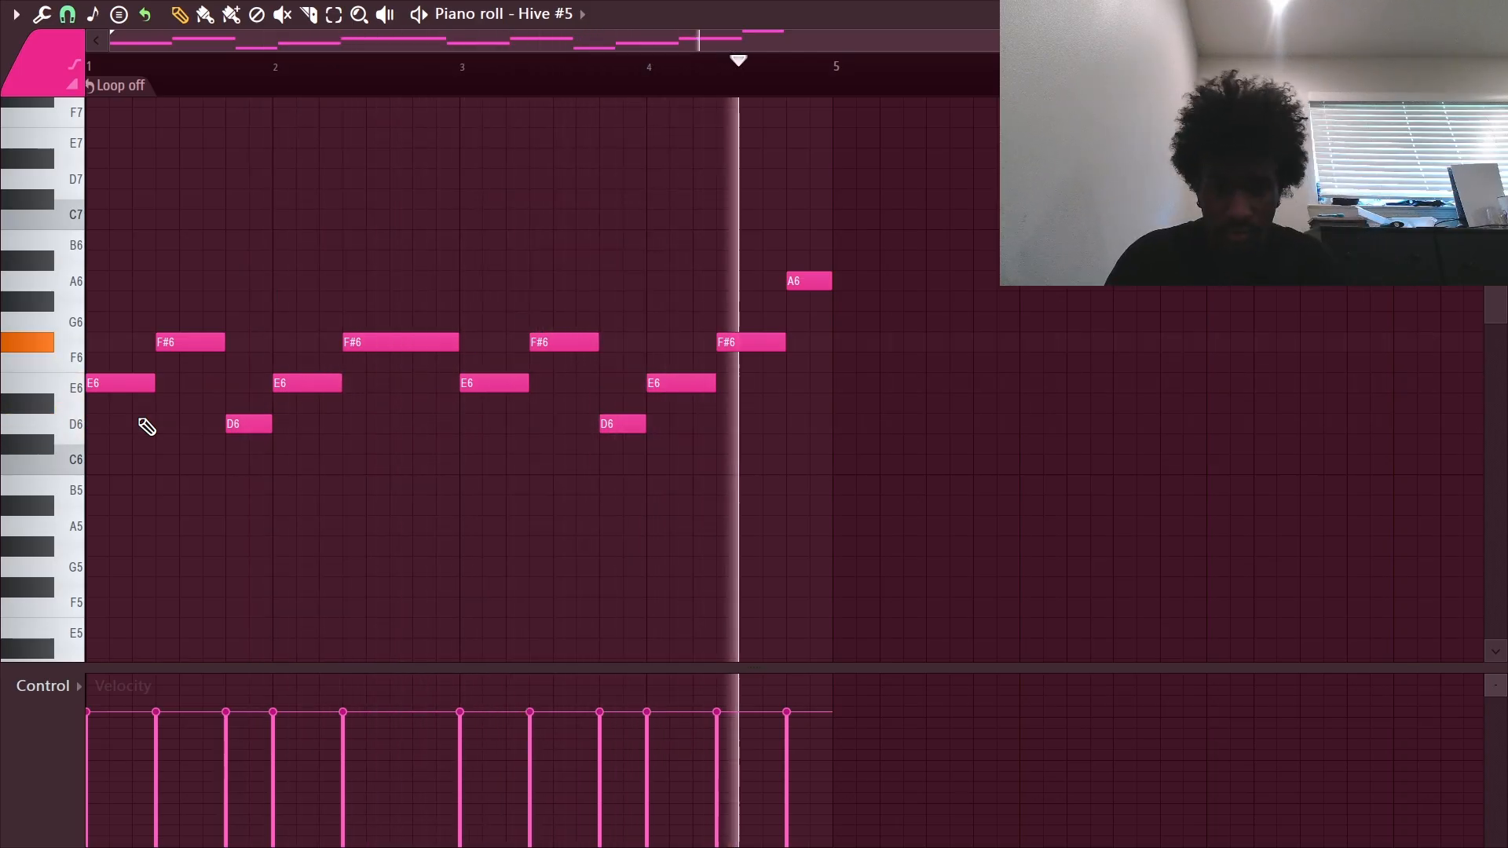
{"action": "key", "text": "space"}
{"action": "key", "text": "Escape"}
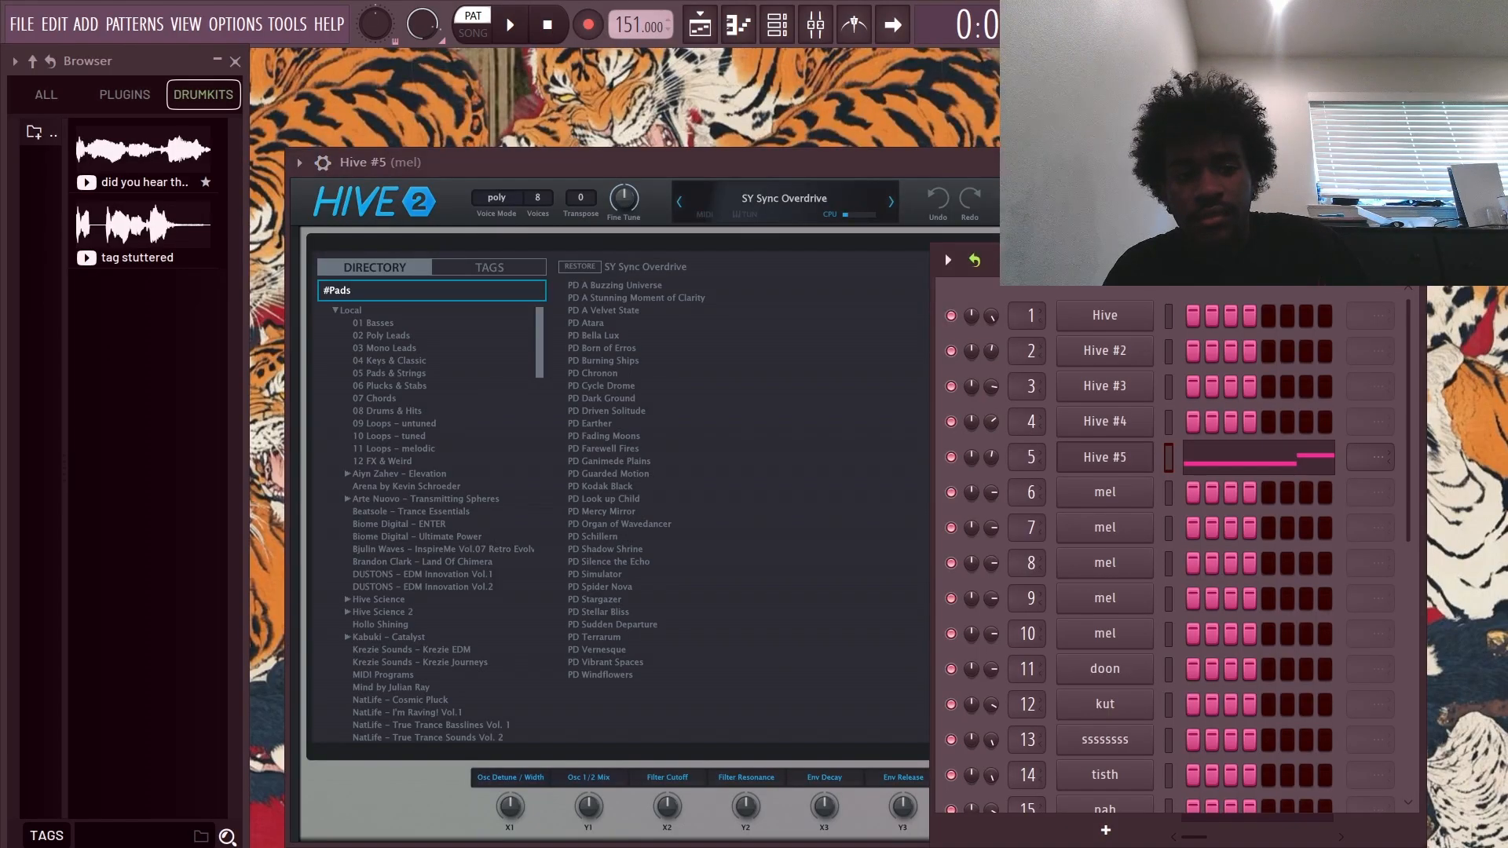
Switch to the Hive pattern, open the playlist and mute every track except the melody tracks from Track 2 through Hive #2.
{"action": "scroll", "coordinate": [1178, 24], "scroll_direction": "up", "scroll_amount": 2}
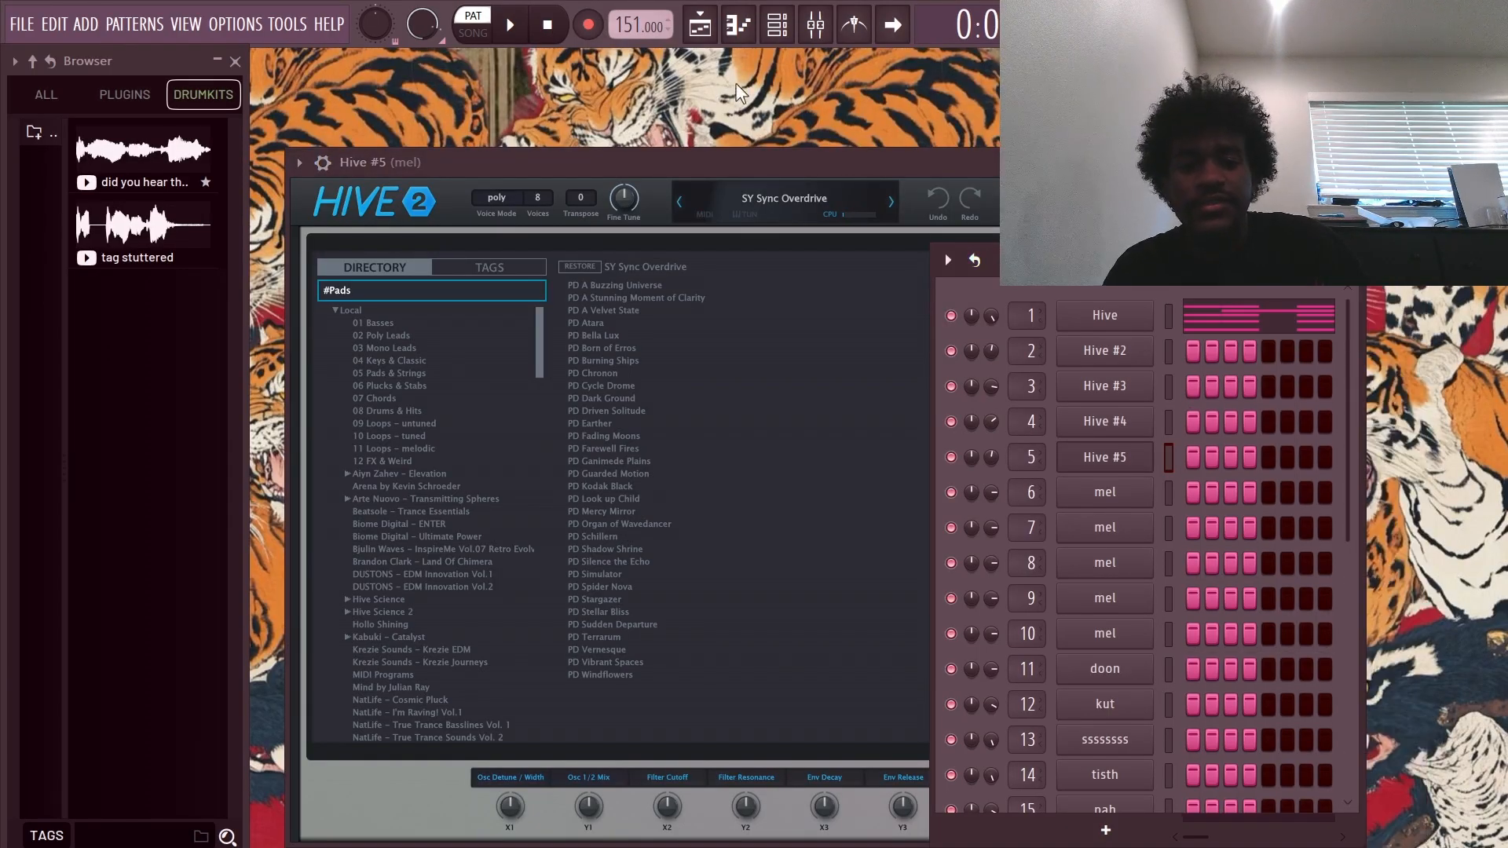
{"action": "key", "text": "F5"}
{"action": "double_click", "coordinate": [638, 96]}
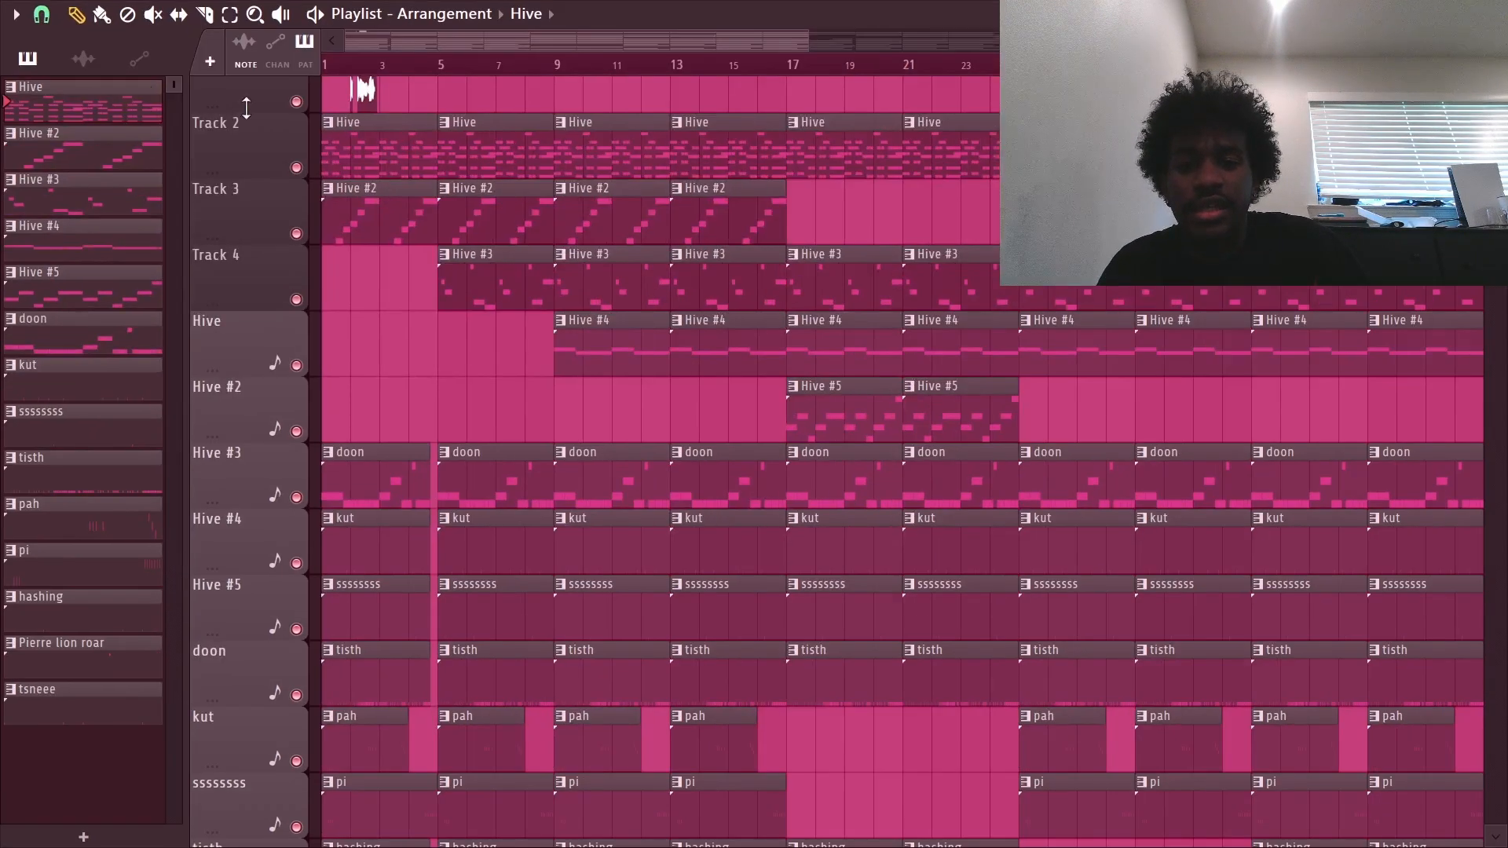
{"action": "scroll", "coordinate": [375, 168], "scroll_direction": "up", "scroll_amount": 3}
{"action": "left_click_drag", "start_coordinate": [367, 167], "coordinate": [851, 450]}
{"action": "left_click", "coordinate": [863, 451], "text": "ctrl"}
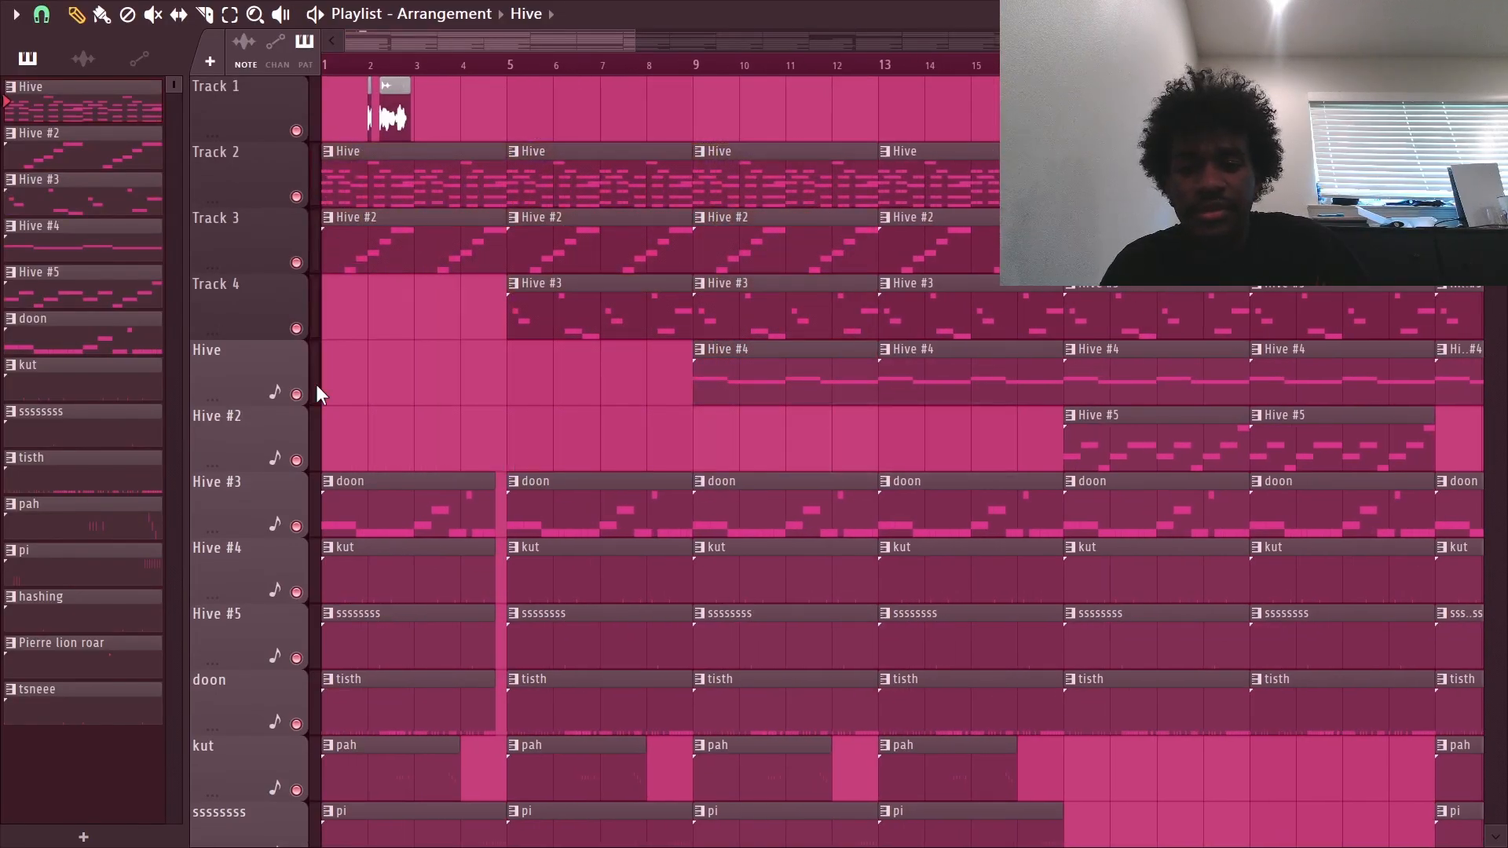
{"action": "right_click", "coordinate": [299, 460]}
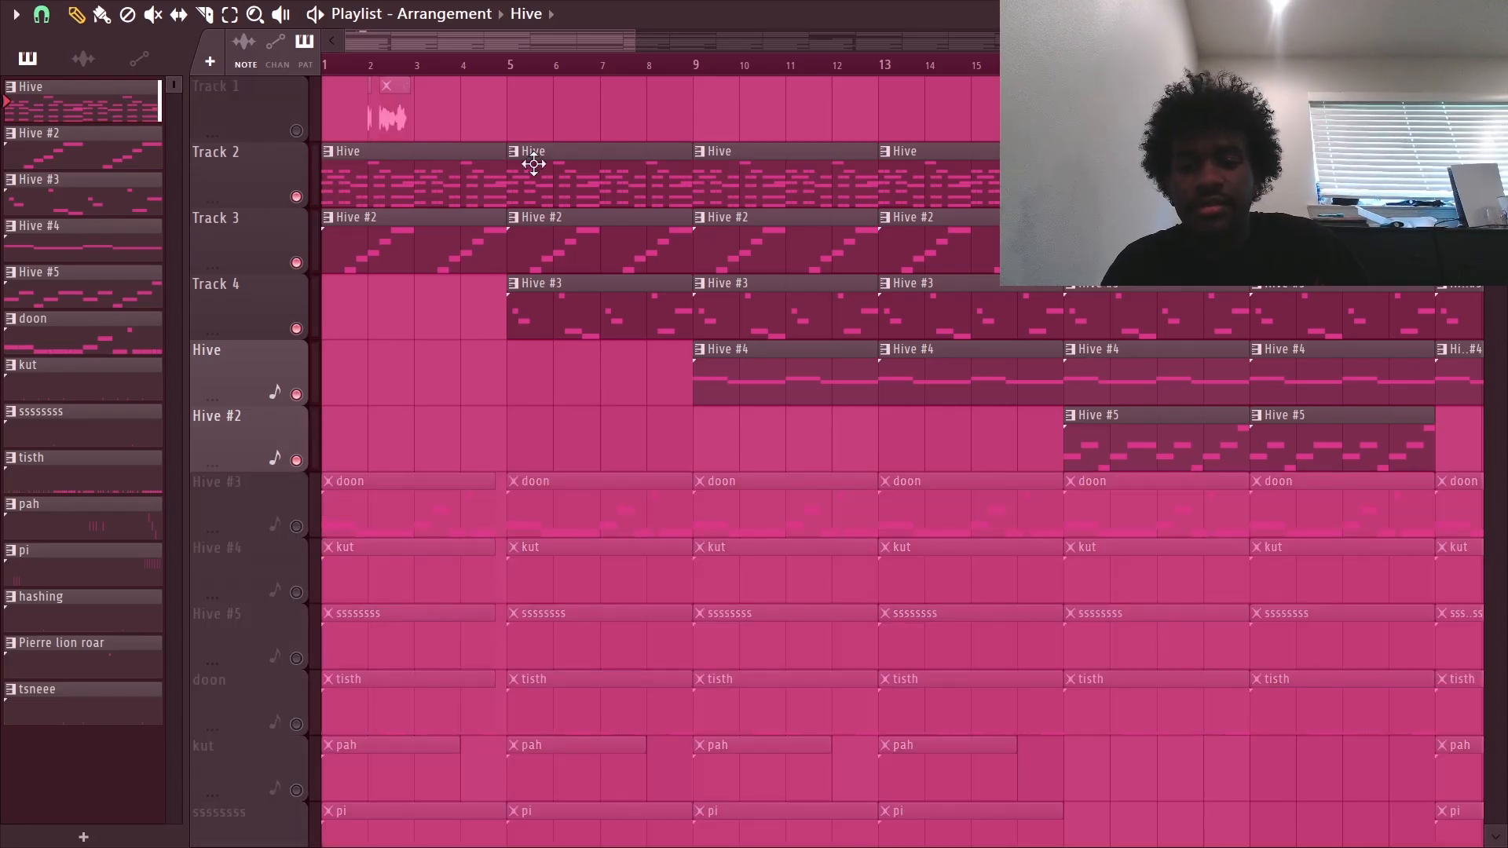
Play the melody layers in the playlist from bar 1, skipping ahead to bar 5.
{"action": "key", "text": "space"}
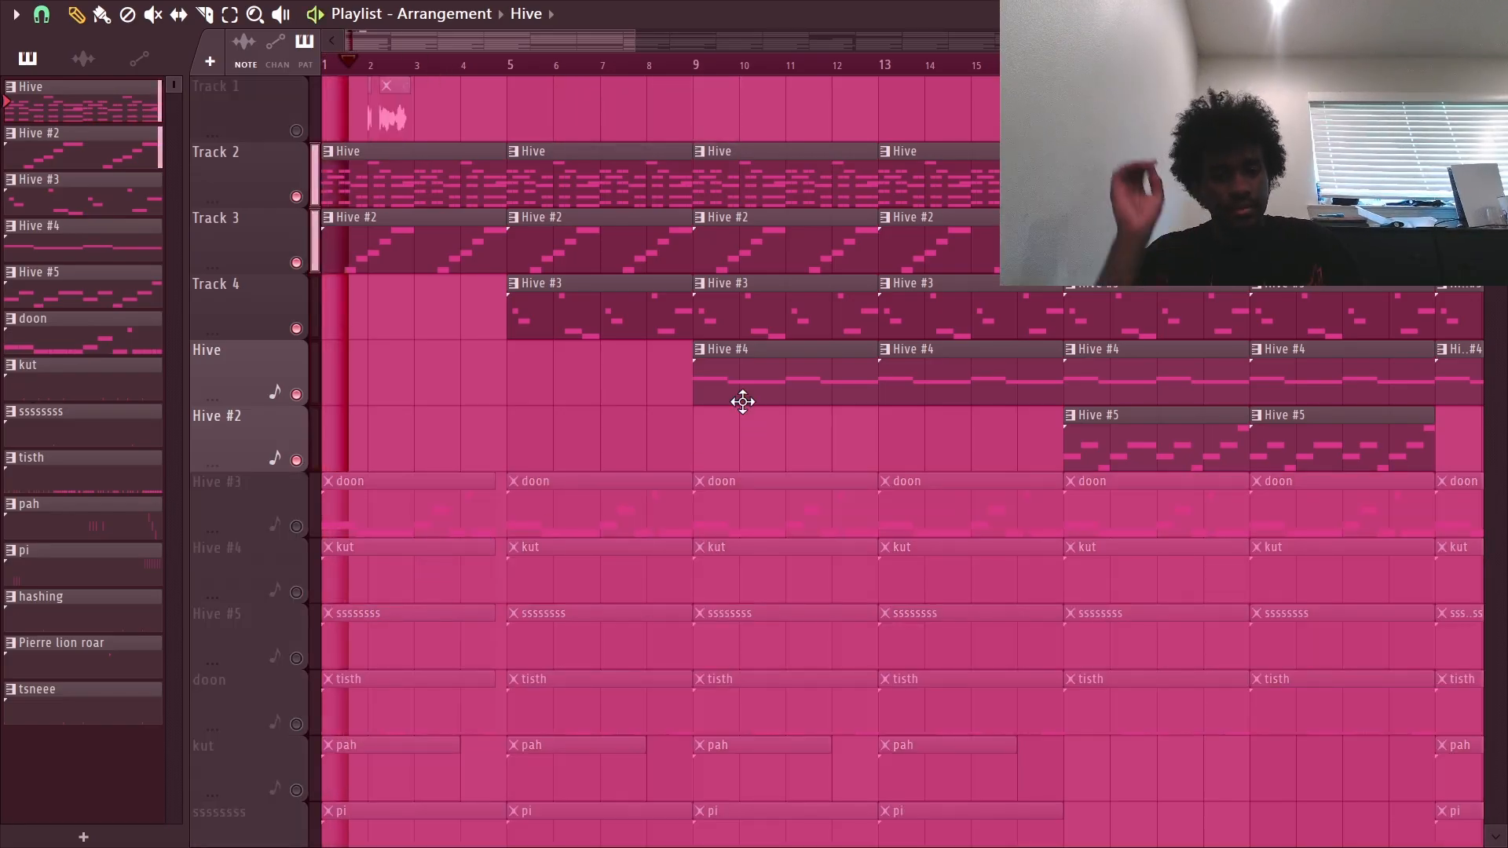
{"action": "left_click", "coordinate": [521, 69]}
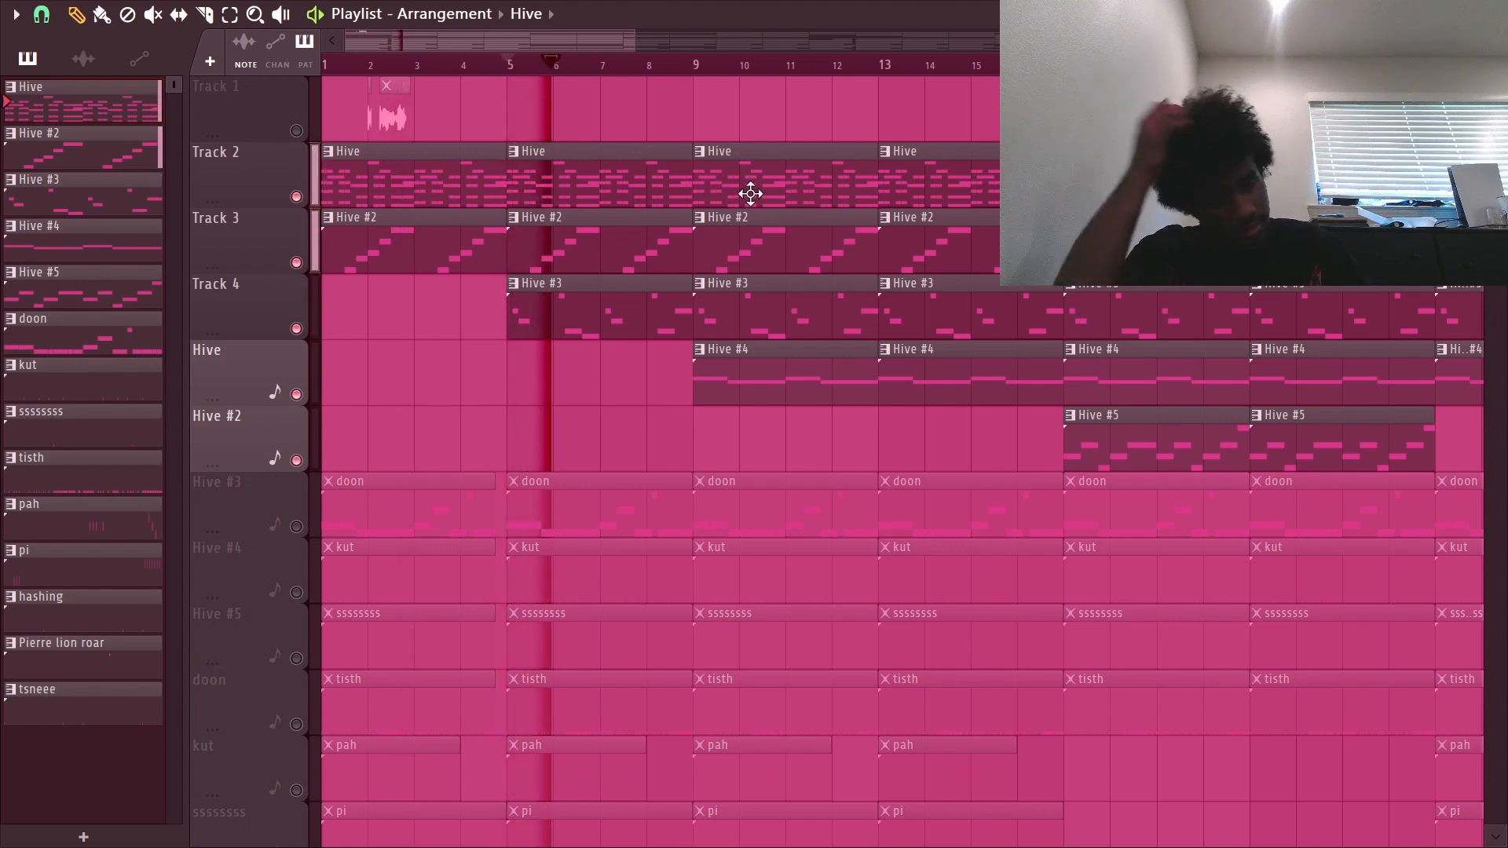
{"action": "scroll", "coordinate": [768, 235], "scroll_direction": "down", "scroll_amount": 3}
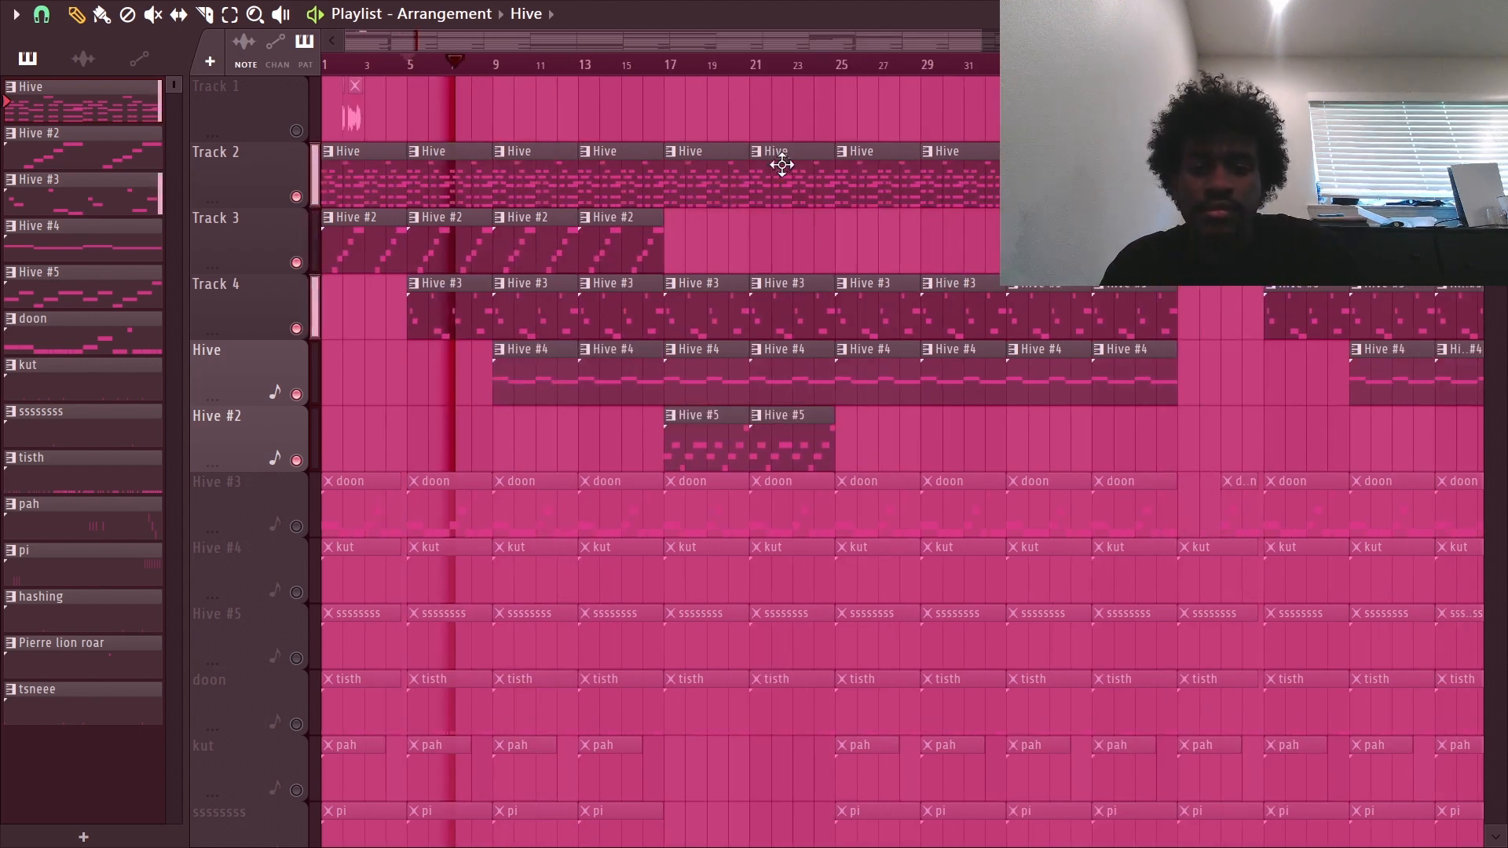
{"action": "scroll", "coordinate": [592, 236], "scroll_direction": "up", "scroll_amount": 2}
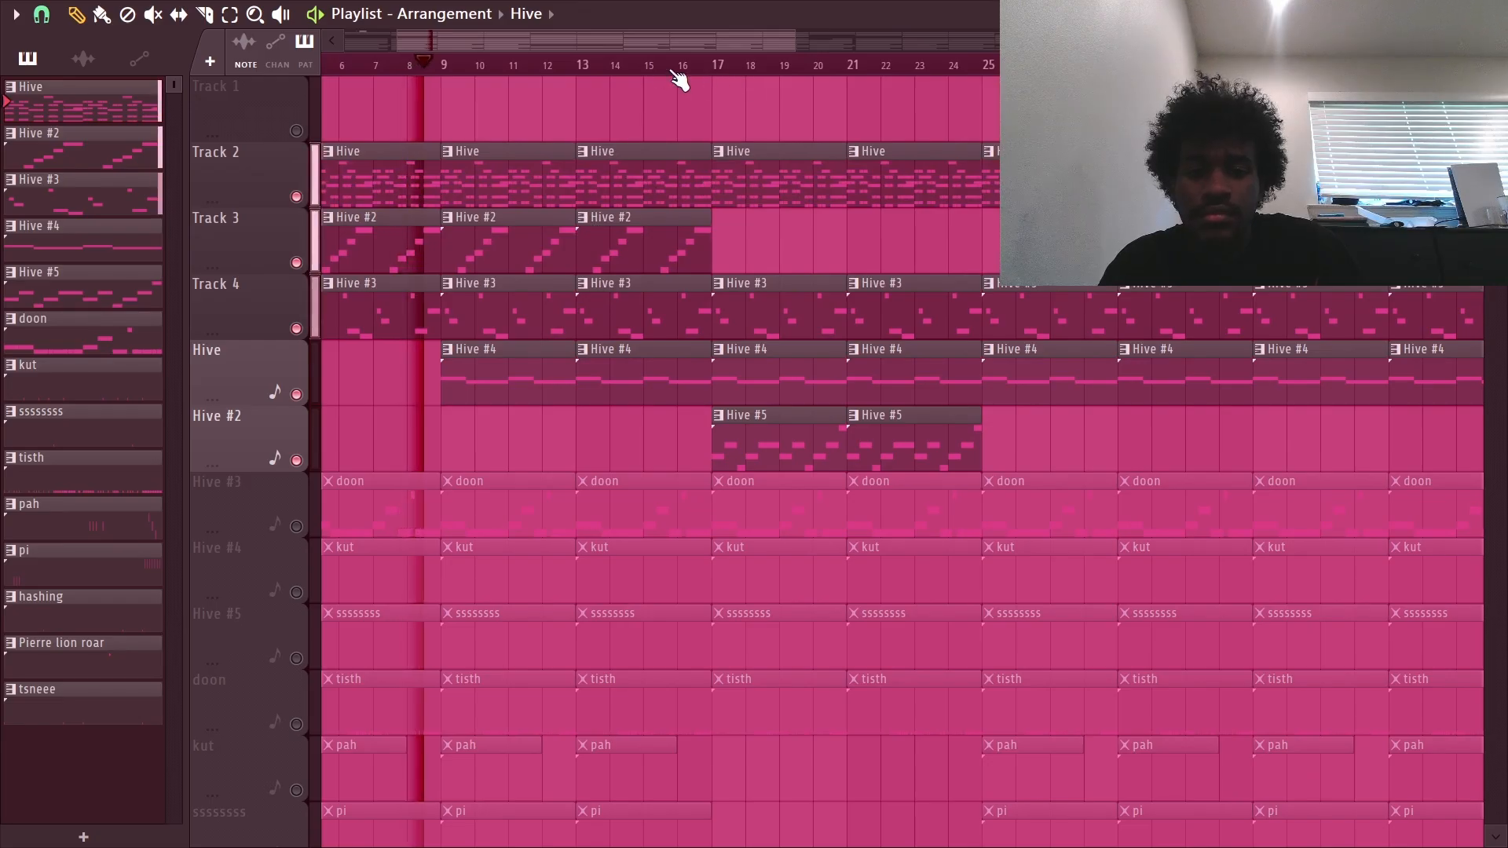
Continue the melody playback from bar 17, where the Hive #5 clips begin, and stop it.
{"action": "left_click", "coordinate": [713, 68]}
{"action": "scroll", "coordinate": [887, 424], "scroll_direction": "up", "scroll_amount": 2}
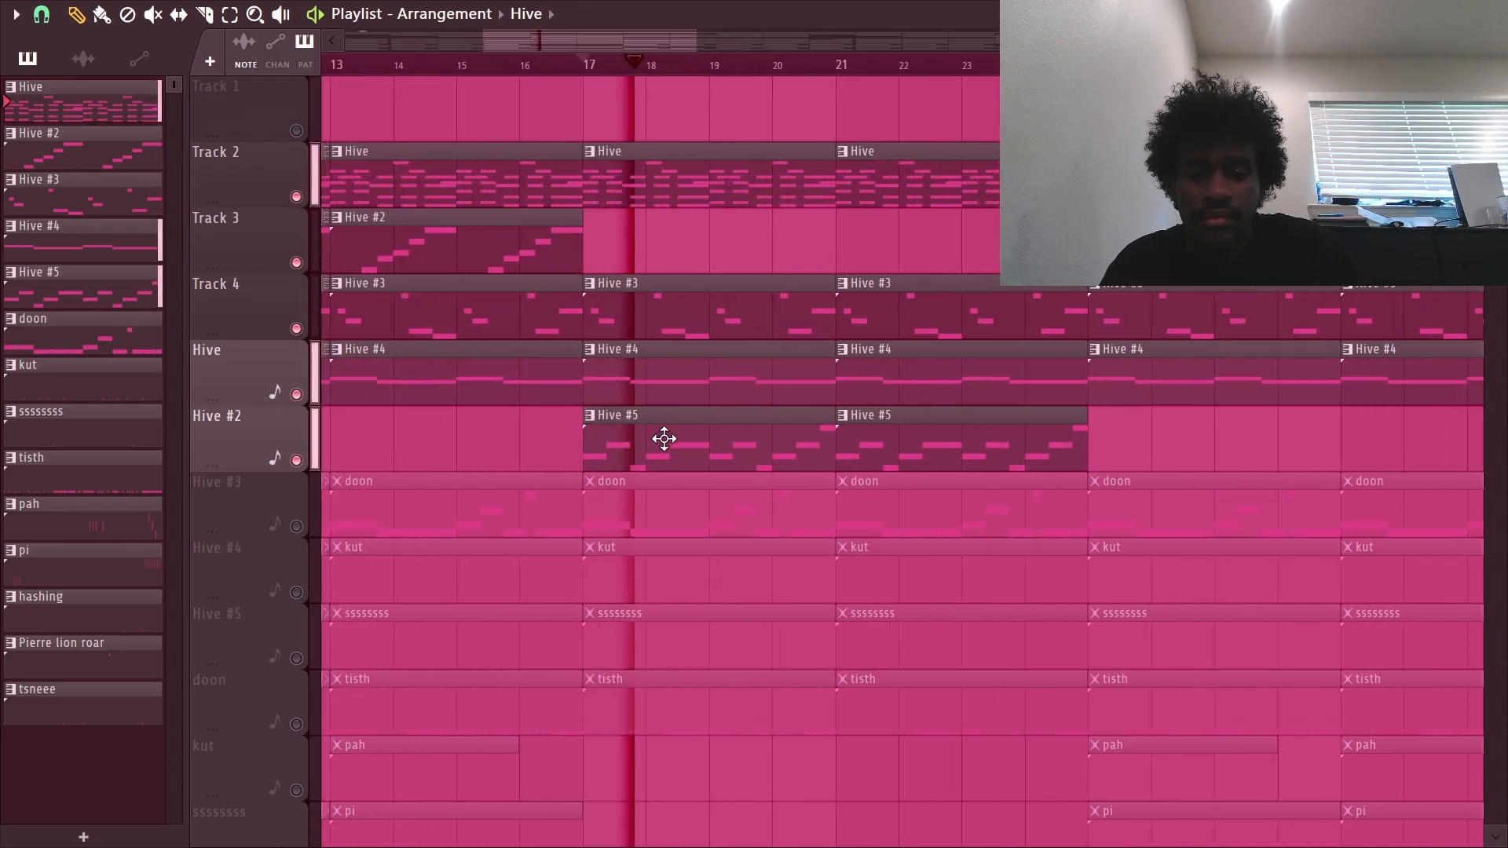
{"action": "scroll", "coordinate": [791, 437], "scroll_direction": "down", "scroll_amount": 3}
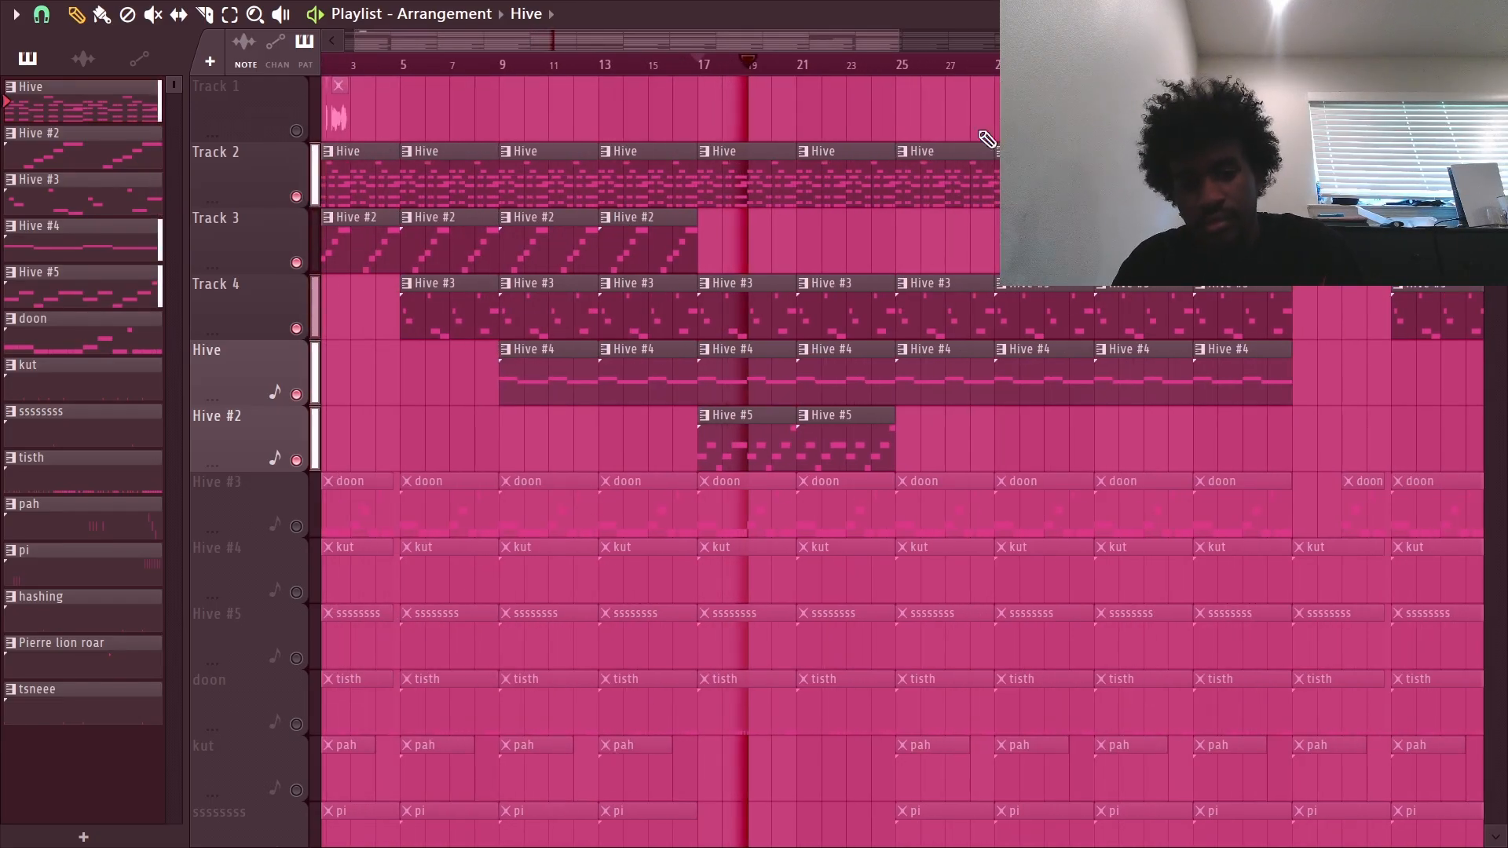
{"action": "scroll", "coordinate": [660, 475], "scroll_direction": "up", "scroll_amount": 2}
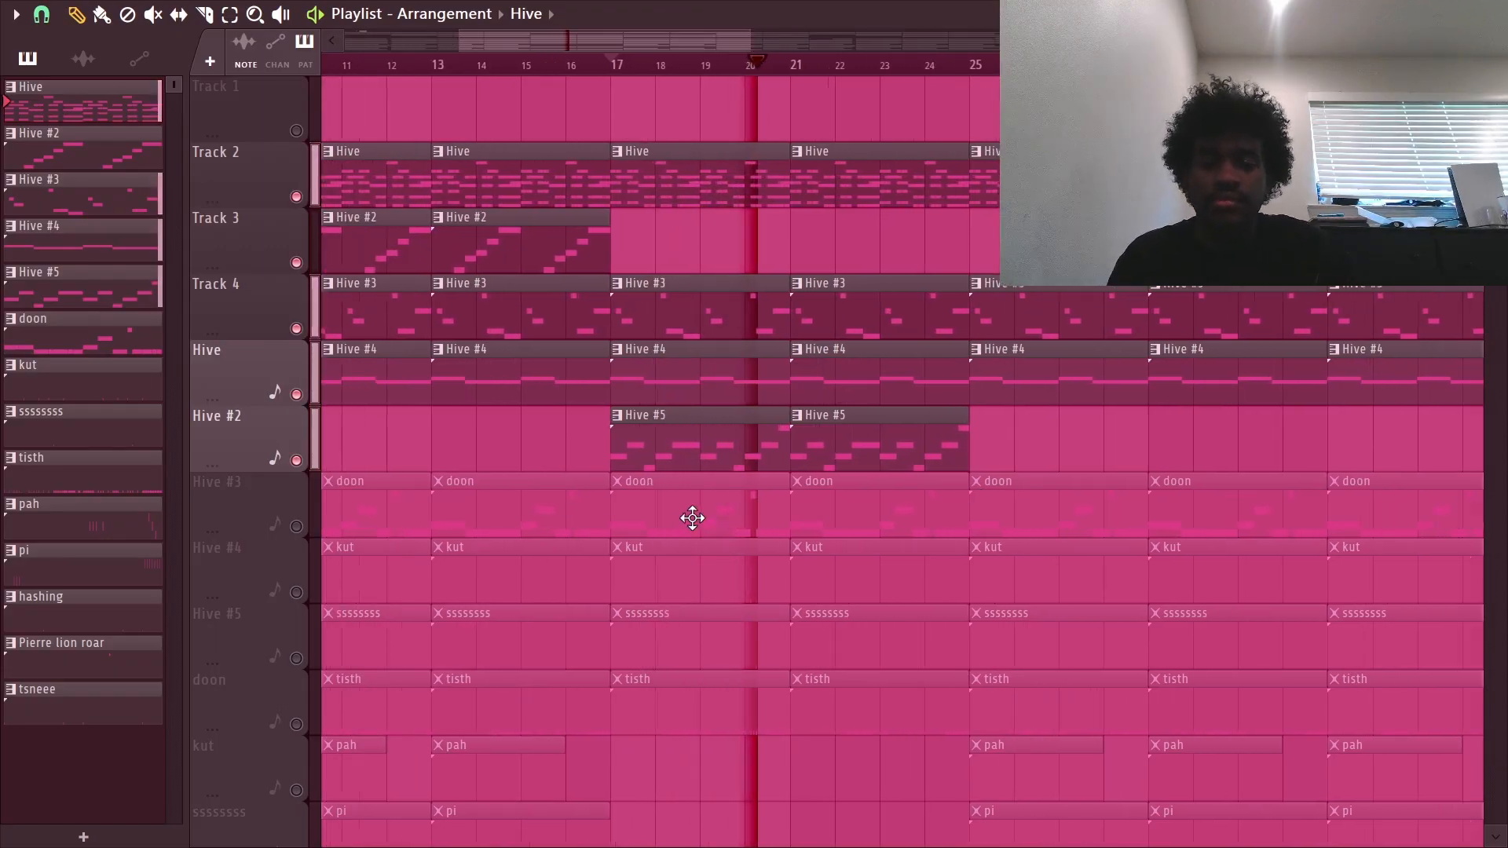
{"action": "scroll", "coordinate": [620, 469], "scroll_direction": "down", "scroll_amount": 3}
{"action": "scroll", "coordinate": [474, 369], "scroll_direction": "down", "scroll_amount": 2}
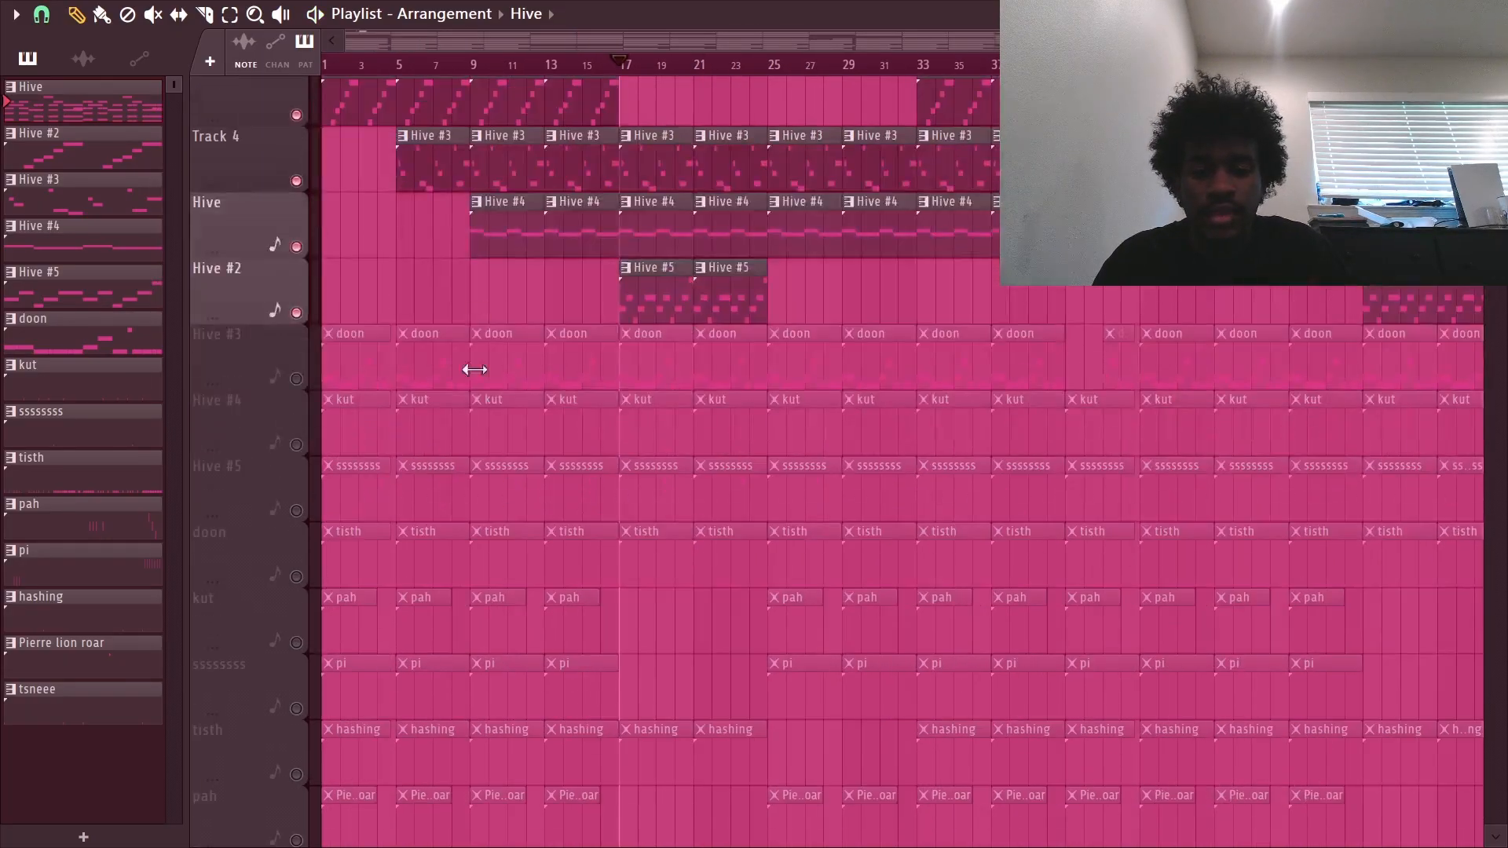
Mute the melody tracks and enable only the tracks from Hive #3 through pi, holding the doon to tsneee clips.
{"action": "scroll", "coordinate": [360, 296], "scroll_direction": "up", "scroll_amount": 2}
{"action": "scroll", "coordinate": [314, 176], "scroll_direction": "up", "scroll_amount": 3}
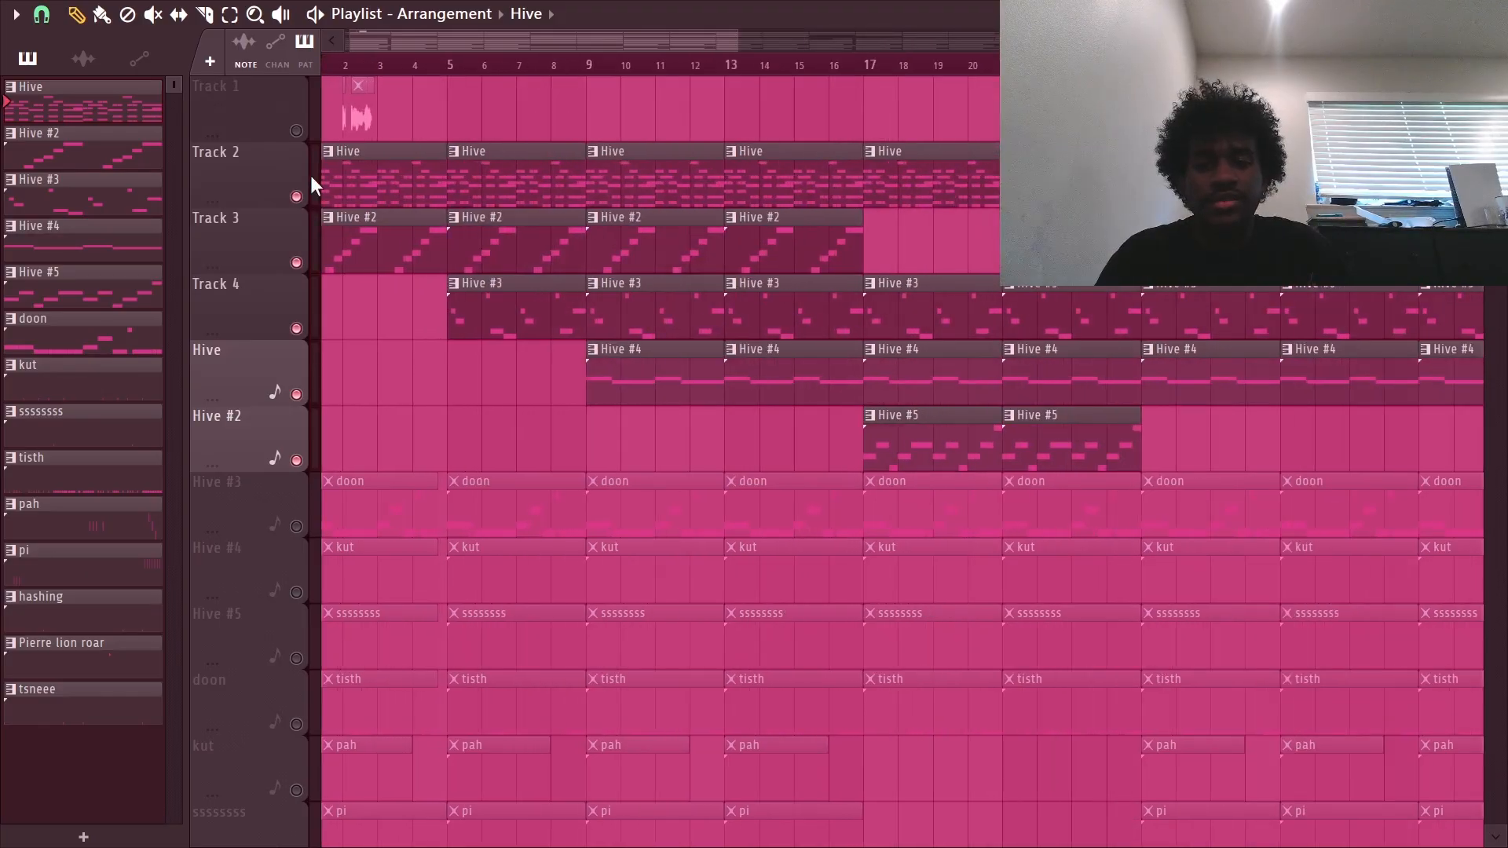
{"action": "scroll", "coordinate": [337, 313], "scroll_direction": "down", "scroll_amount": 3}
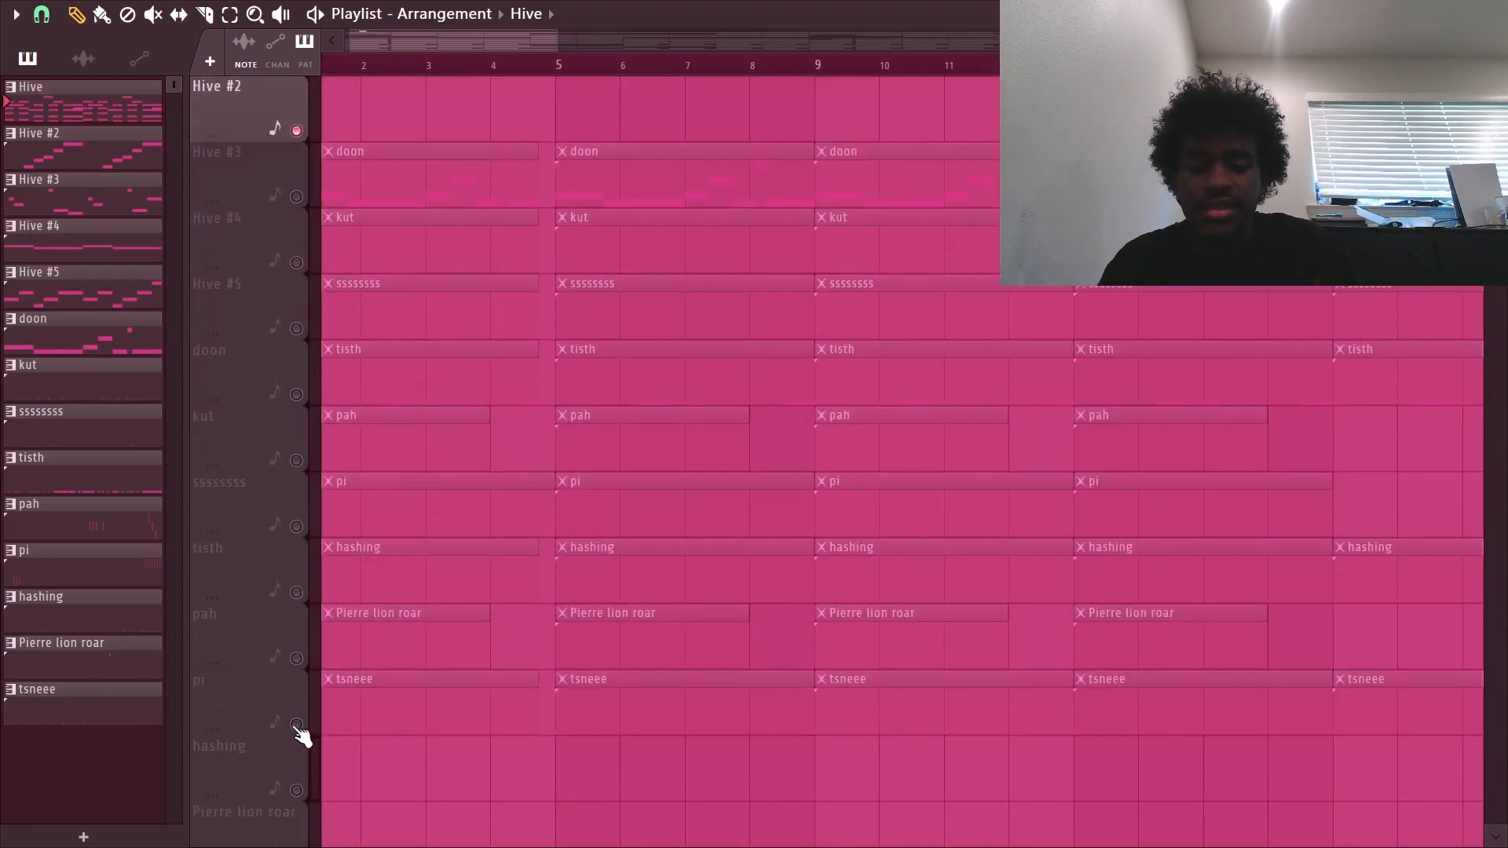
{"action": "left_click", "coordinate": [307, 161]}
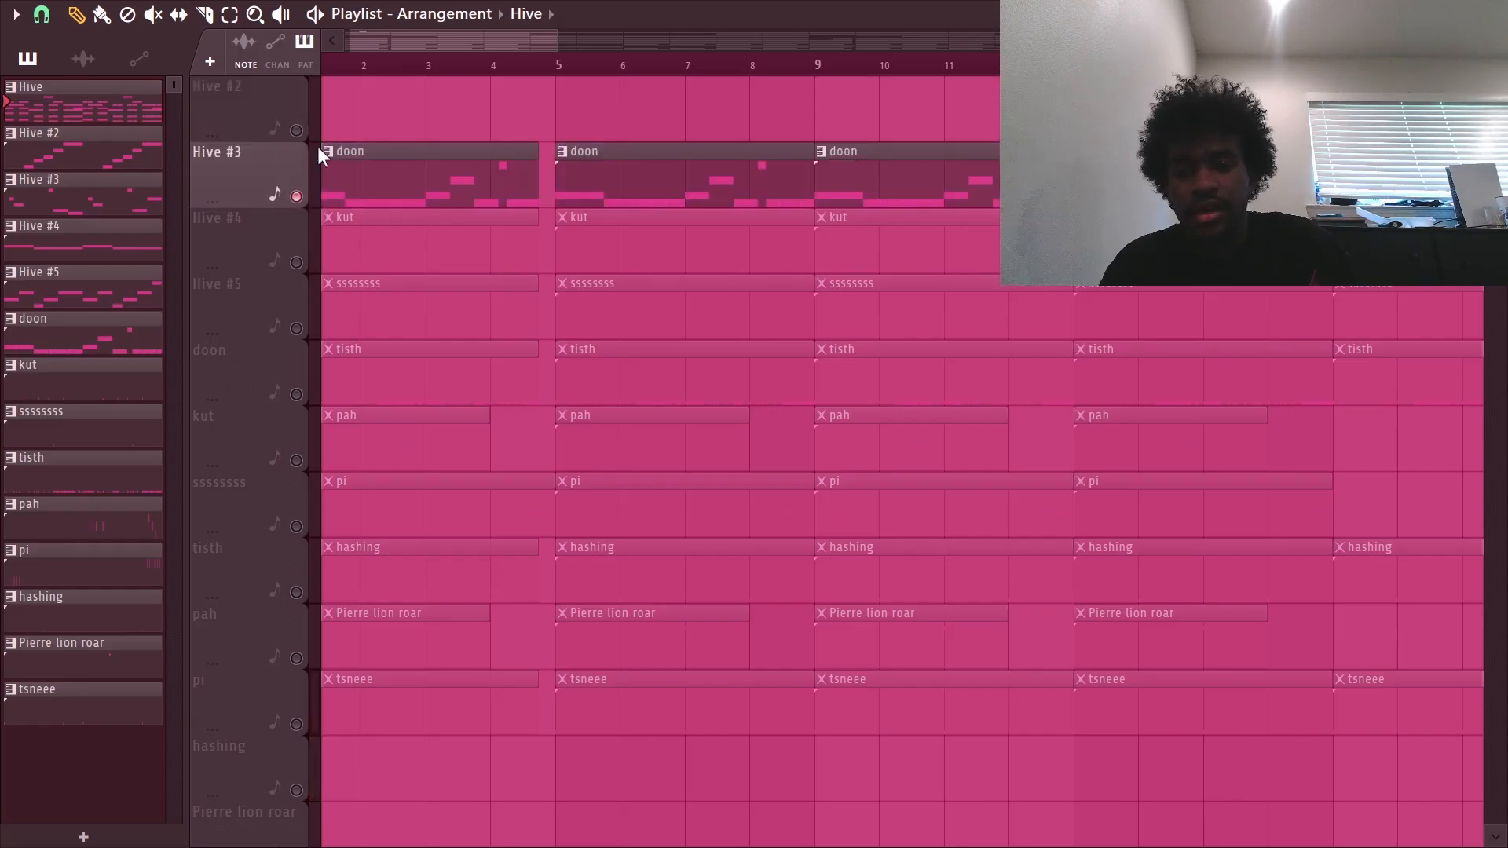
{"action": "left_click", "coordinate": [276, 721], "text": "shift"}
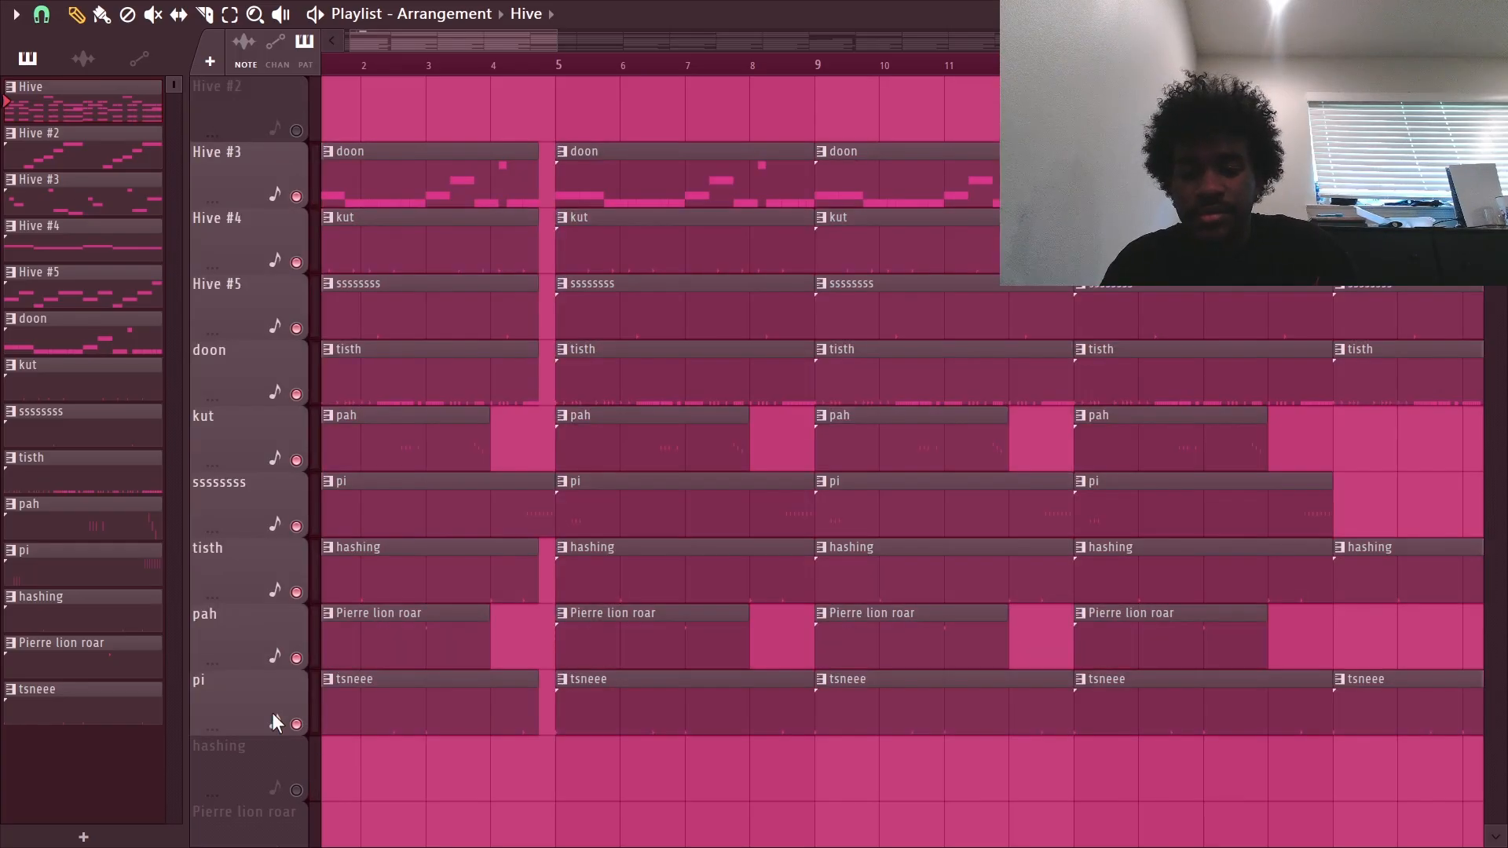
Play back the doon to tsneee clips together from the start of the arrangement and stop.
{"action": "scroll", "coordinate": [110, 570], "scroll_direction": "up", "scroll_amount": 3}
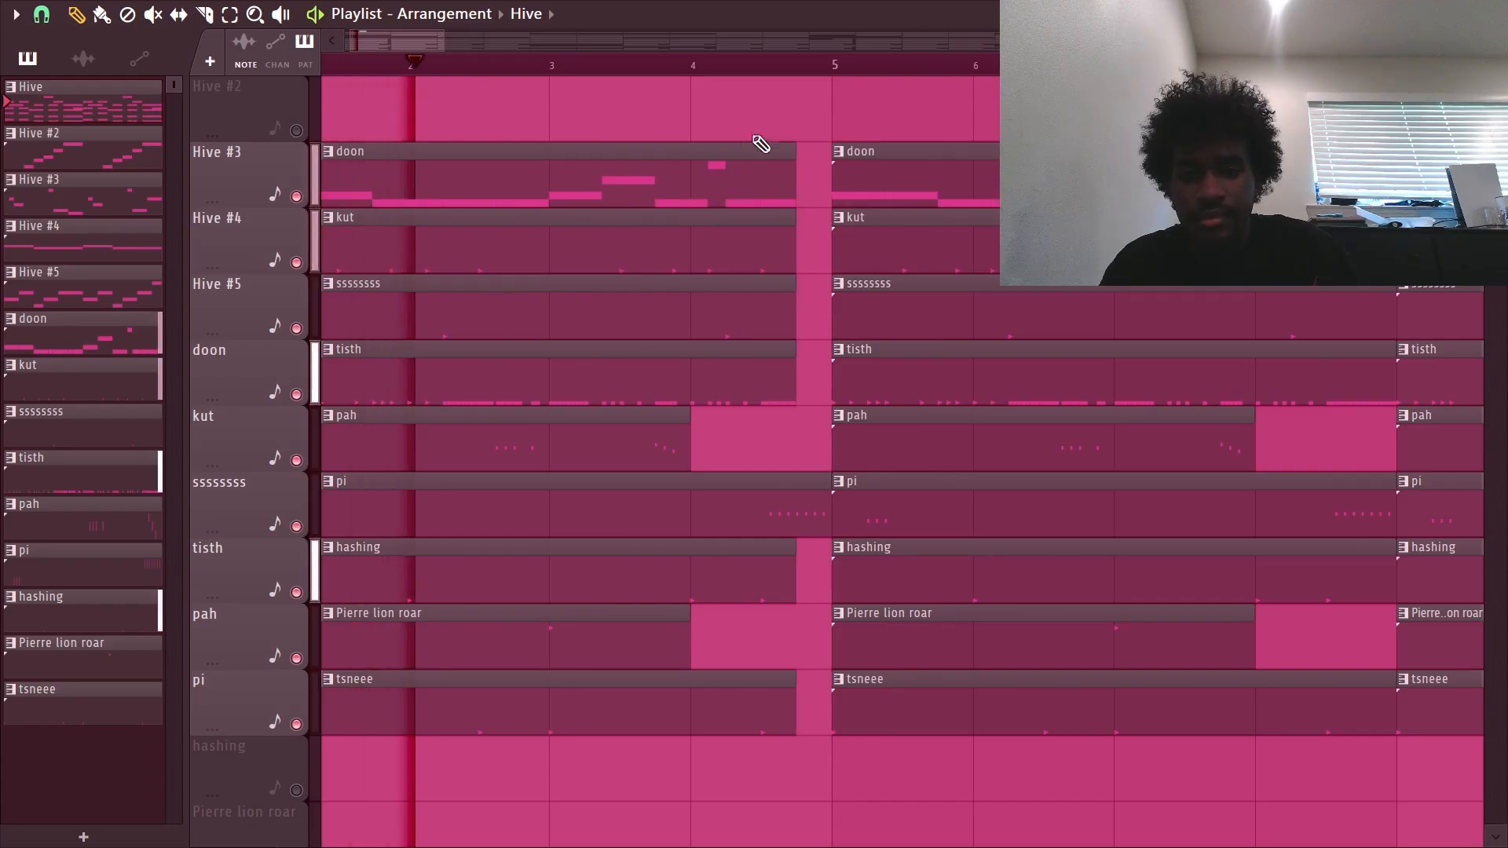
{"action": "scroll", "coordinate": [491, 310], "scroll_direction": "down", "scroll_amount": 4}
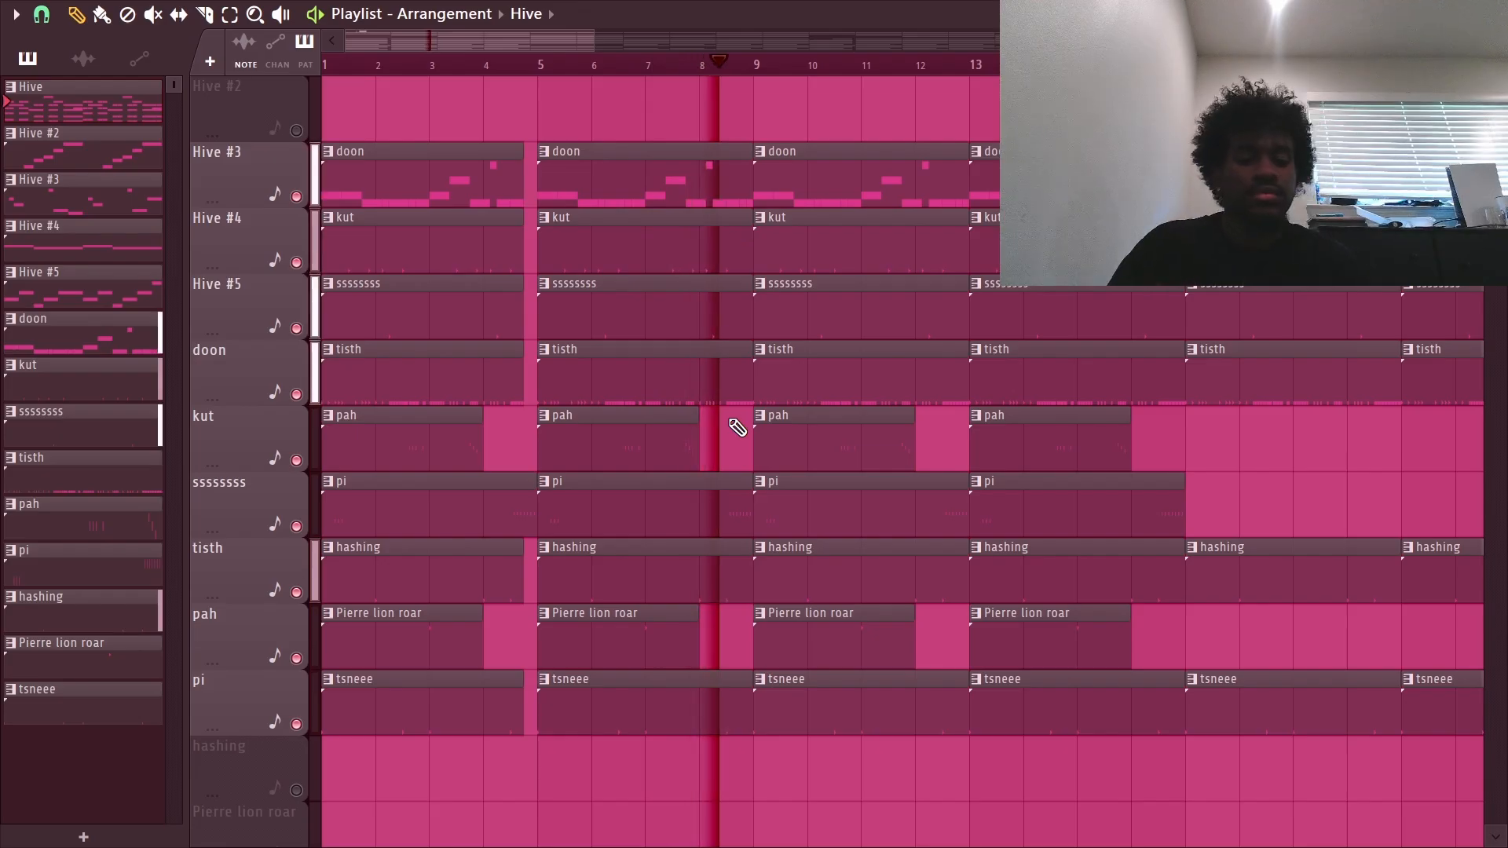
{"action": "key", "text": "space"}
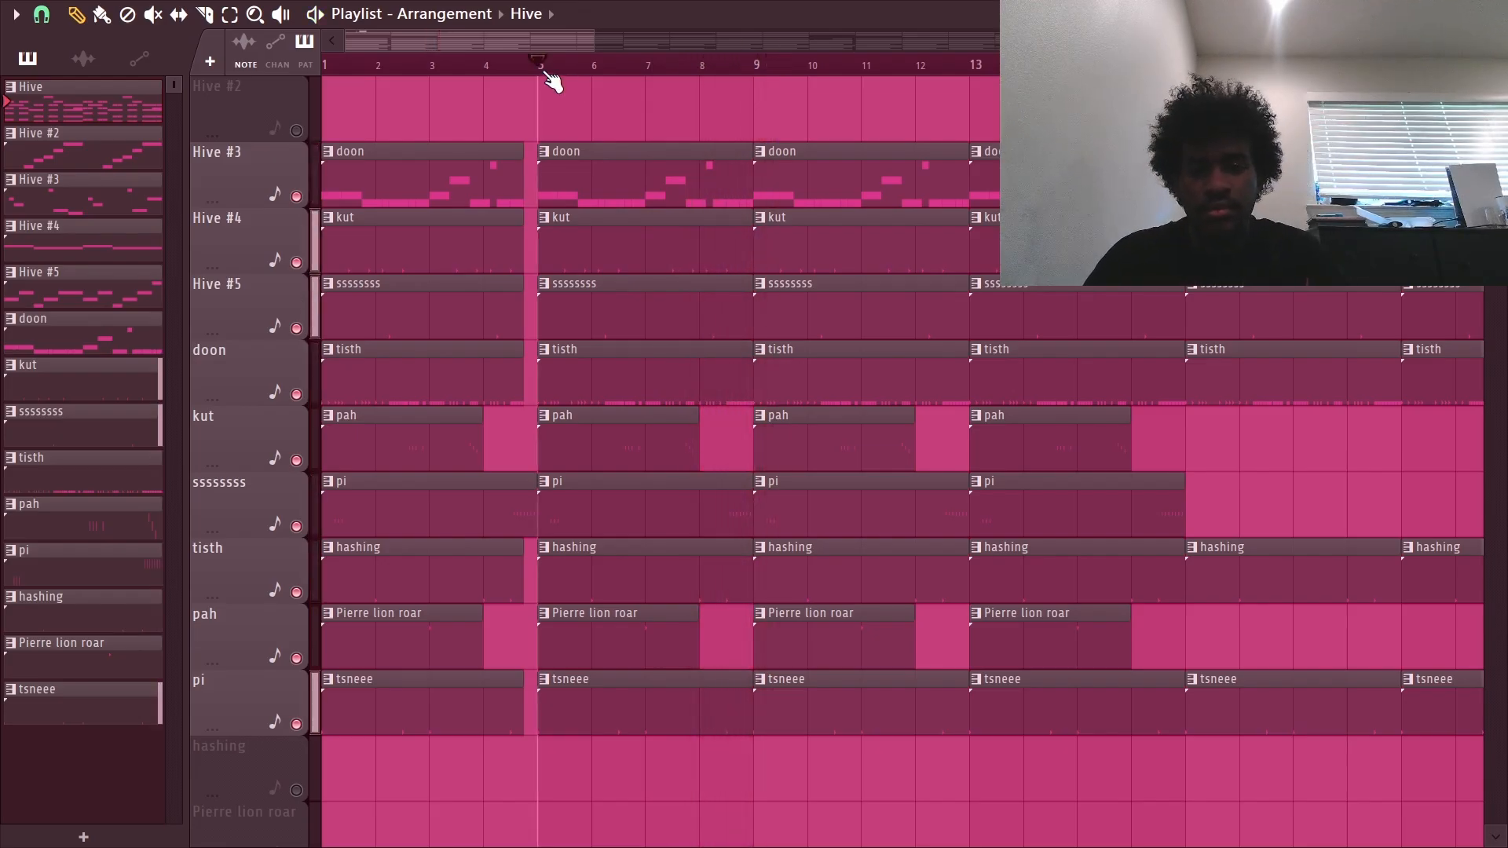
Set the playhead to bar 9, open the doon pattern in the piano roll and highlight all its notes before deselecting them.
{"action": "left_click", "coordinate": [757, 66]}
{"action": "double_click", "coordinate": [808, 154]}
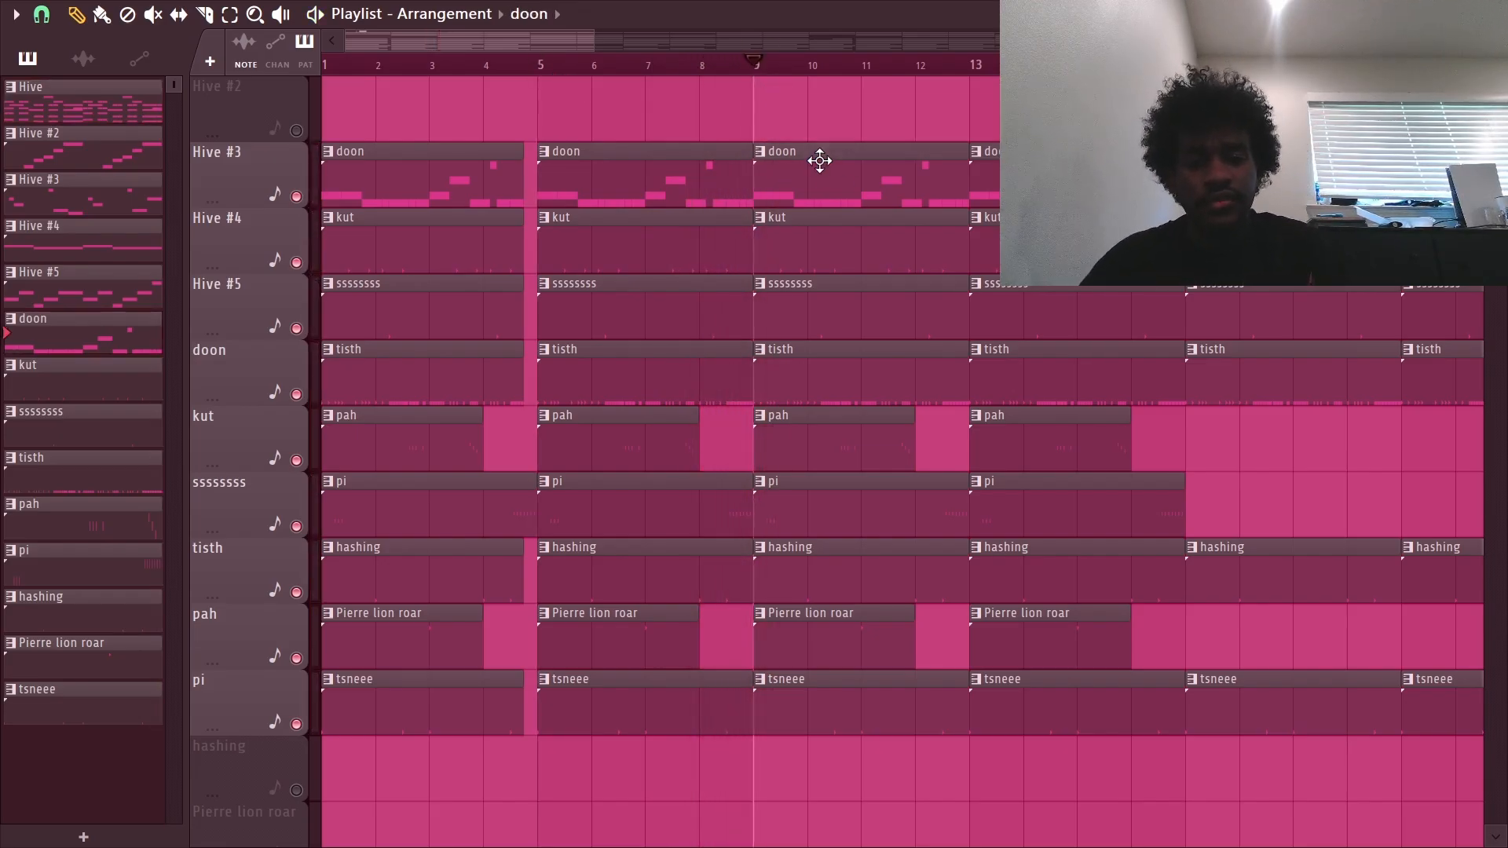
{"action": "scroll", "coordinate": [660, 87], "scroll_direction": "down", "scroll_amount": 2}
{"action": "scroll", "coordinate": [407, 444], "scroll_direction": "down", "scroll_amount": 3}
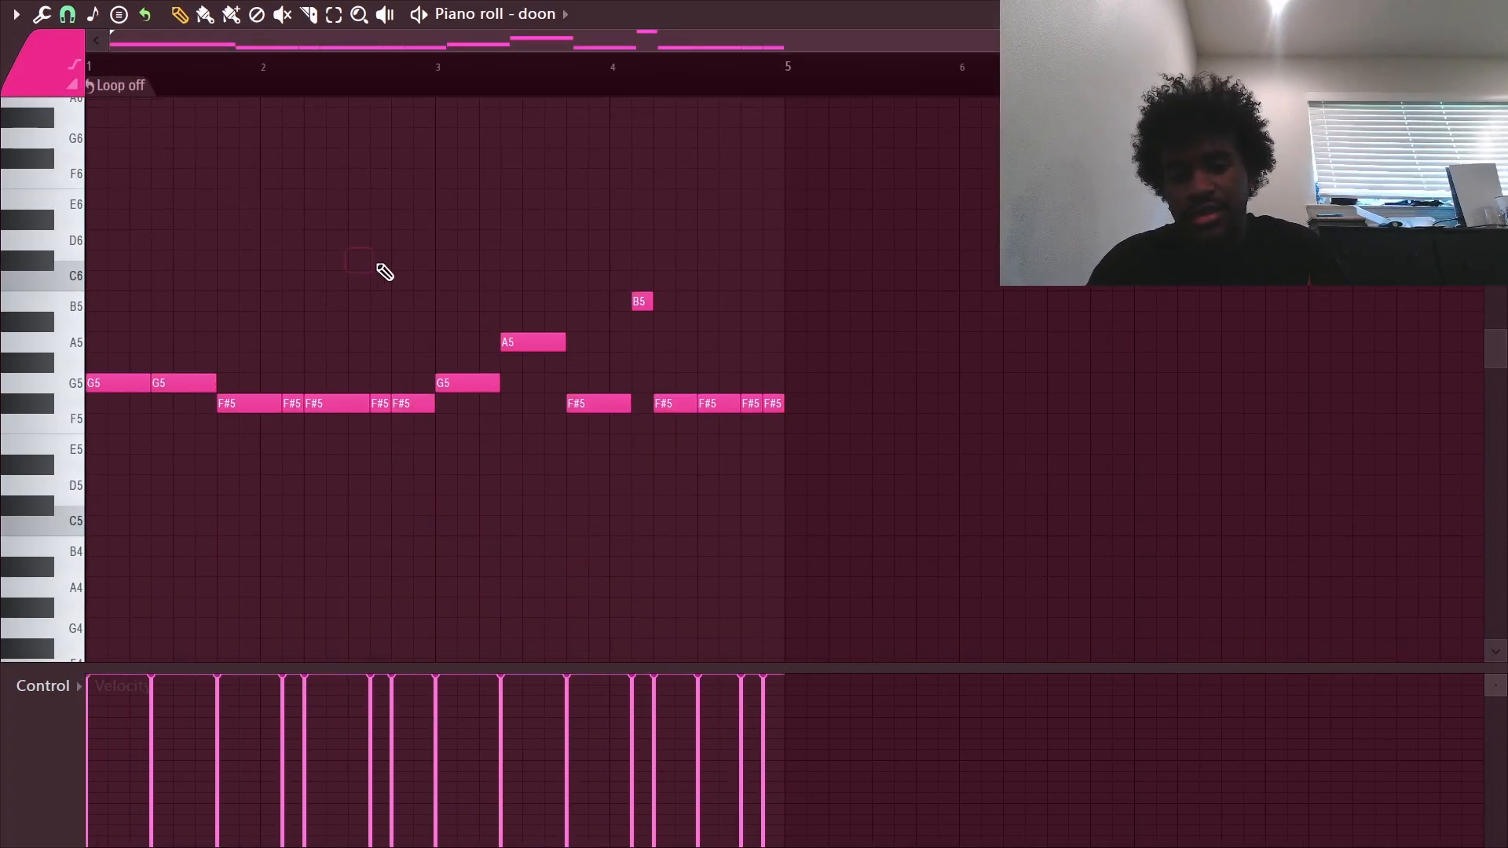
{"action": "left_click_drag", "start_coordinate": [147, 252], "coordinate": [853, 556]}
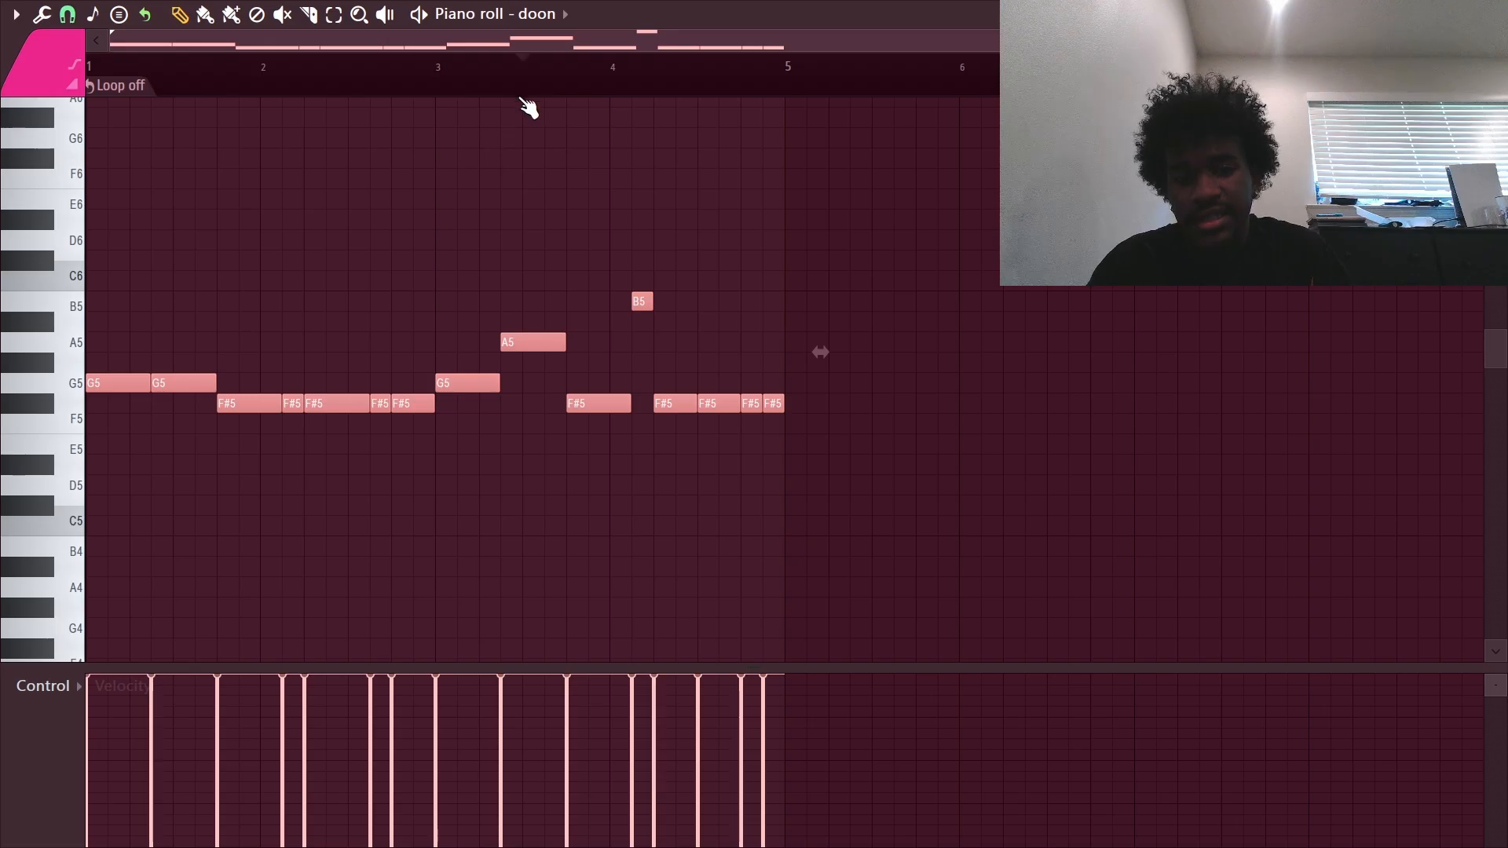
{"action": "left_click", "coordinate": [393, 96]}
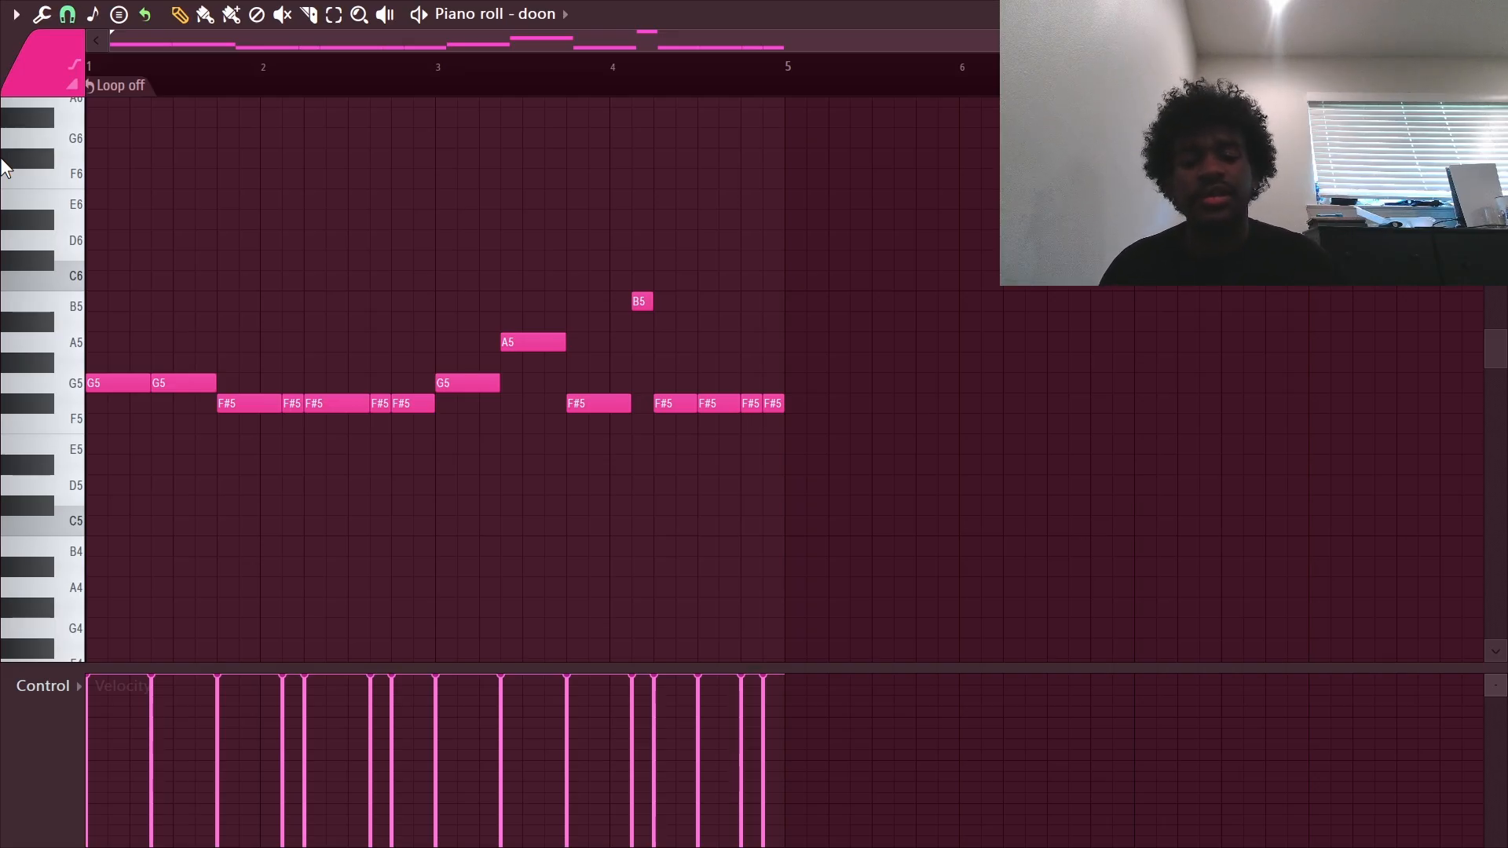
{"action": "key", "text": "space"}
{"action": "key", "text": "space"}
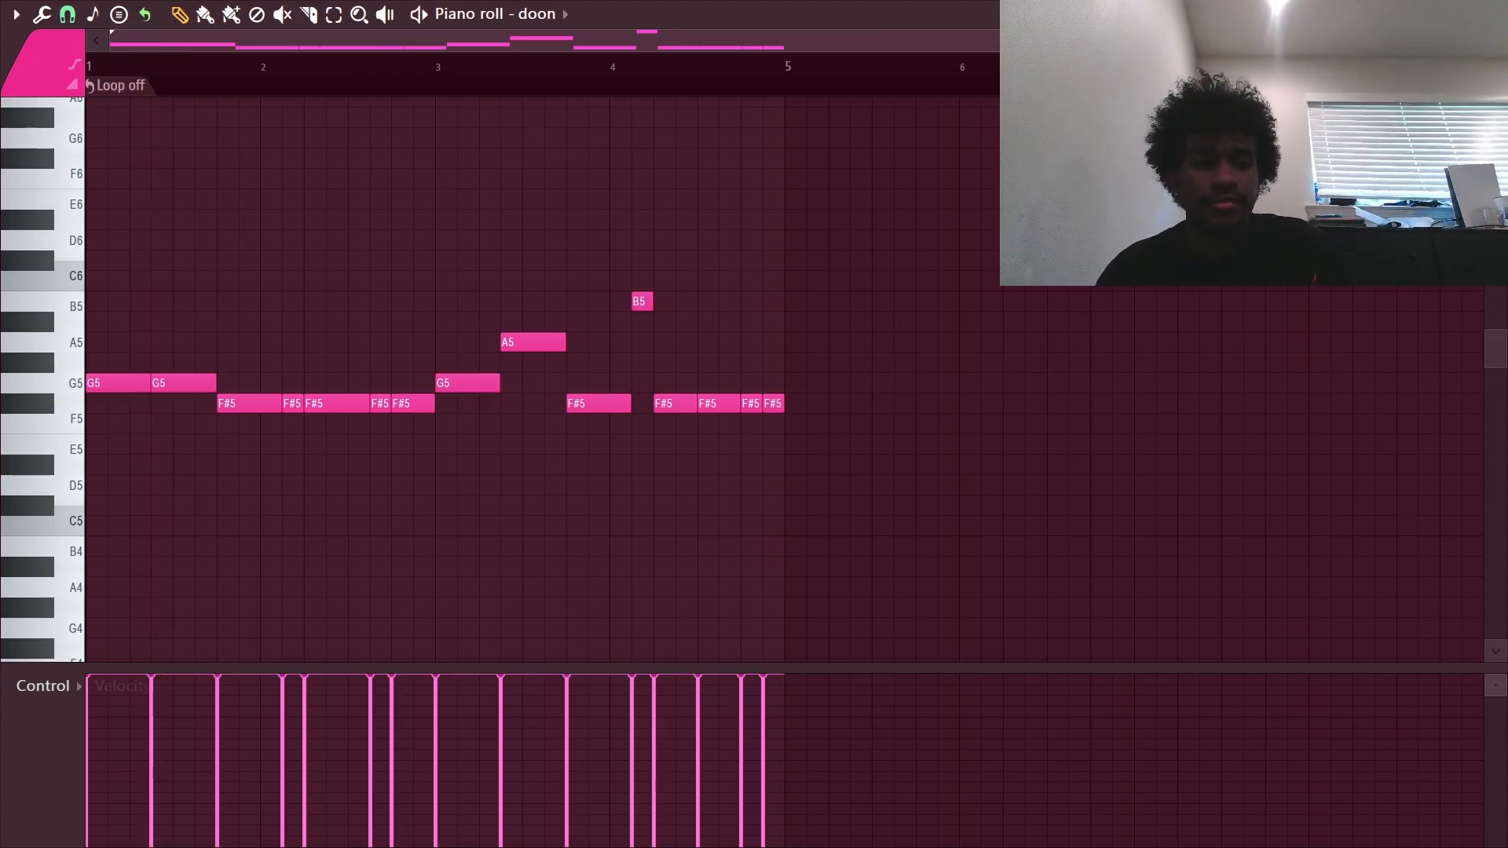
Solo the playlist's Hive #3 track and follow its doon clip in the piano roll during playback.
{"action": "key", "text": "F5"}
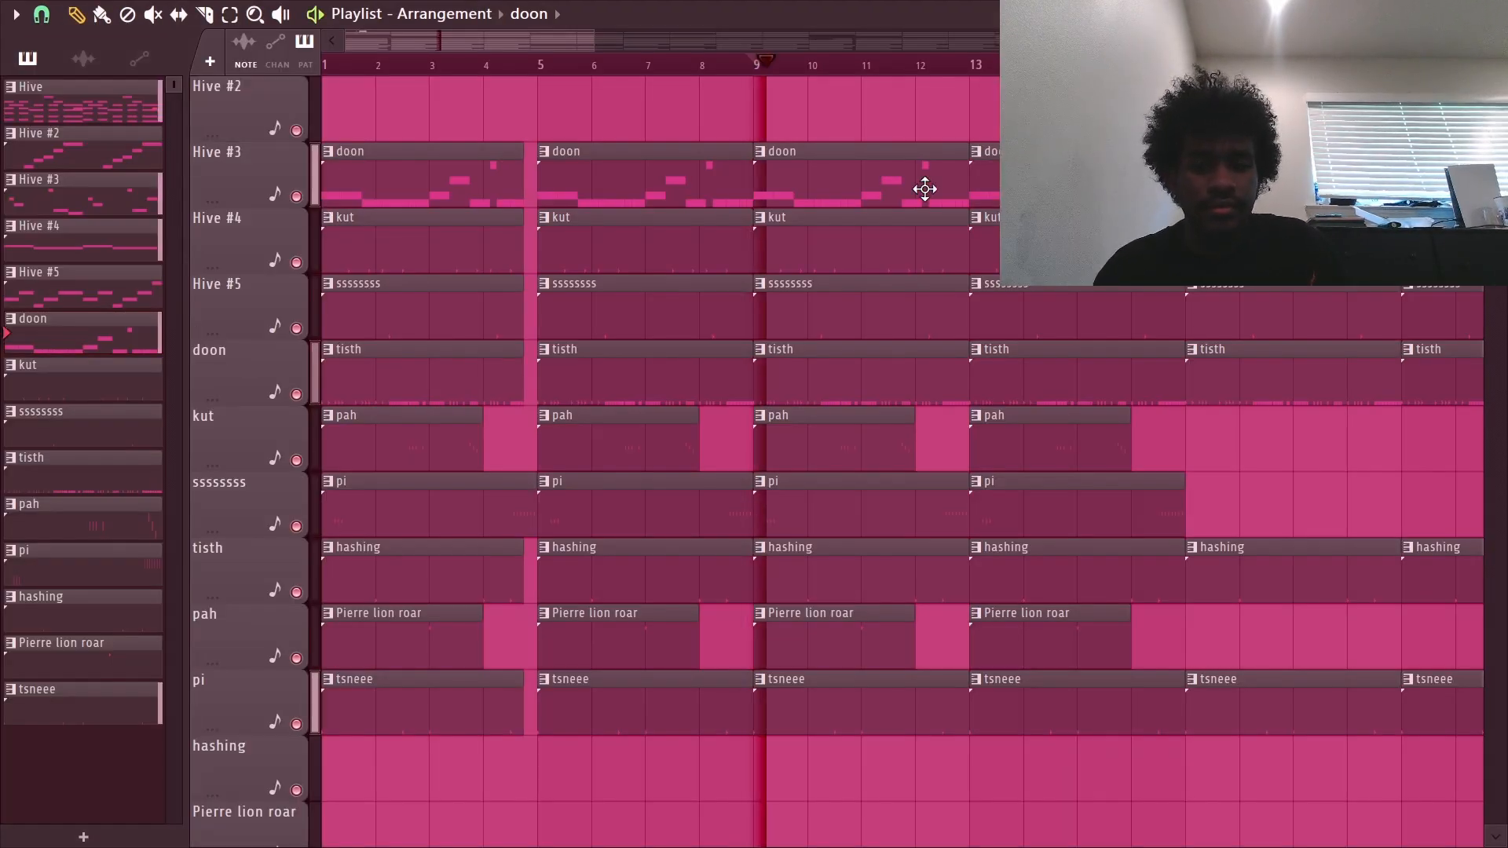
{"action": "key", "text": "F7"}
{"action": "key", "text": "F5"}
{"action": "right_click", "coordinate": [296, 197]}
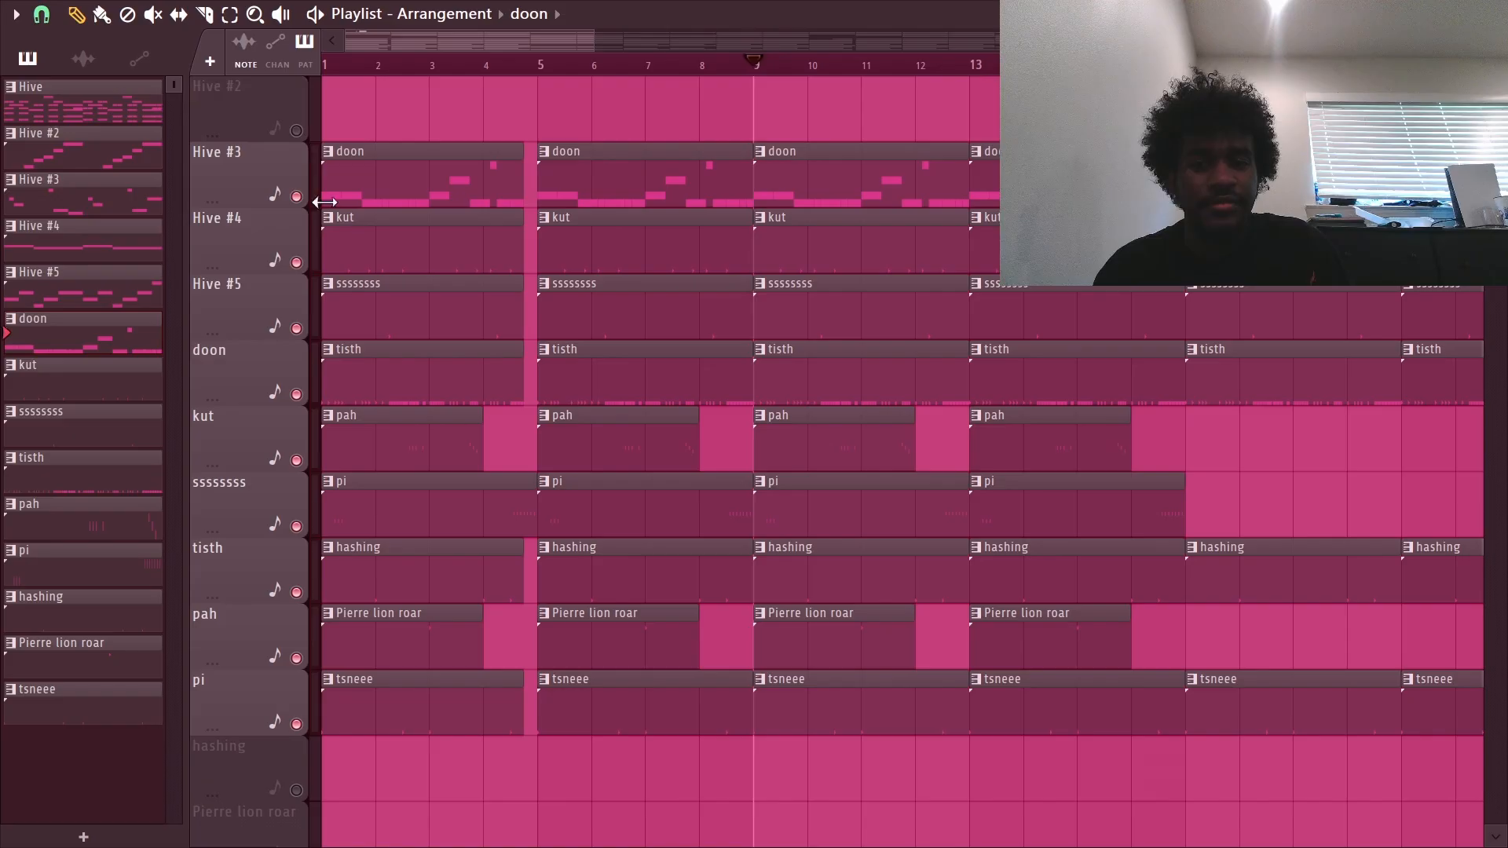
{"action": "right_click", "coordinate": [296, 197]}
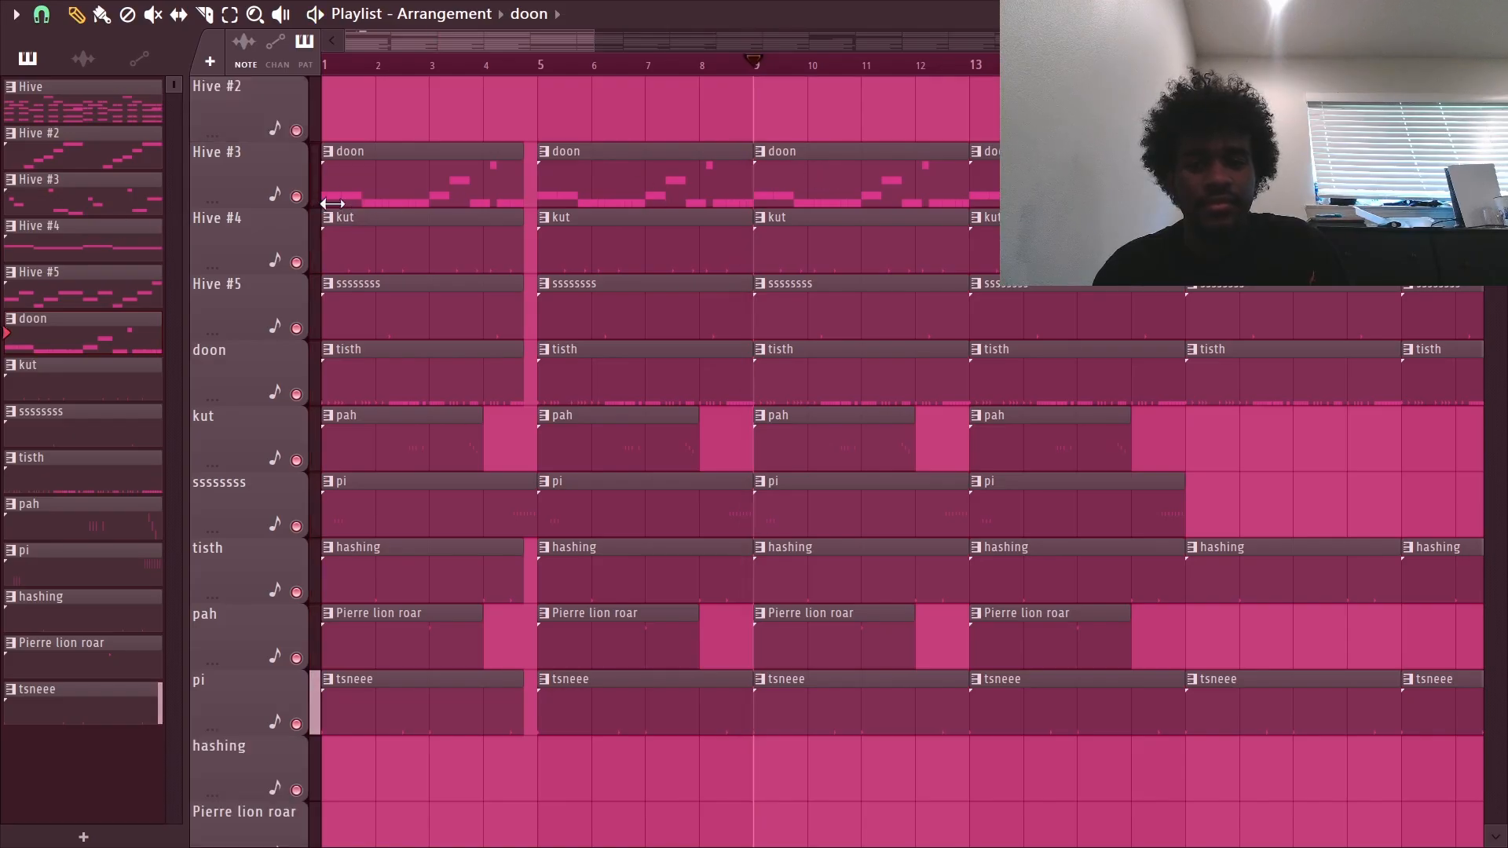
{"action": "right_click", "coordinate": [296, 197]}
{"action": "double_click", "coordinate": [808, 182]}
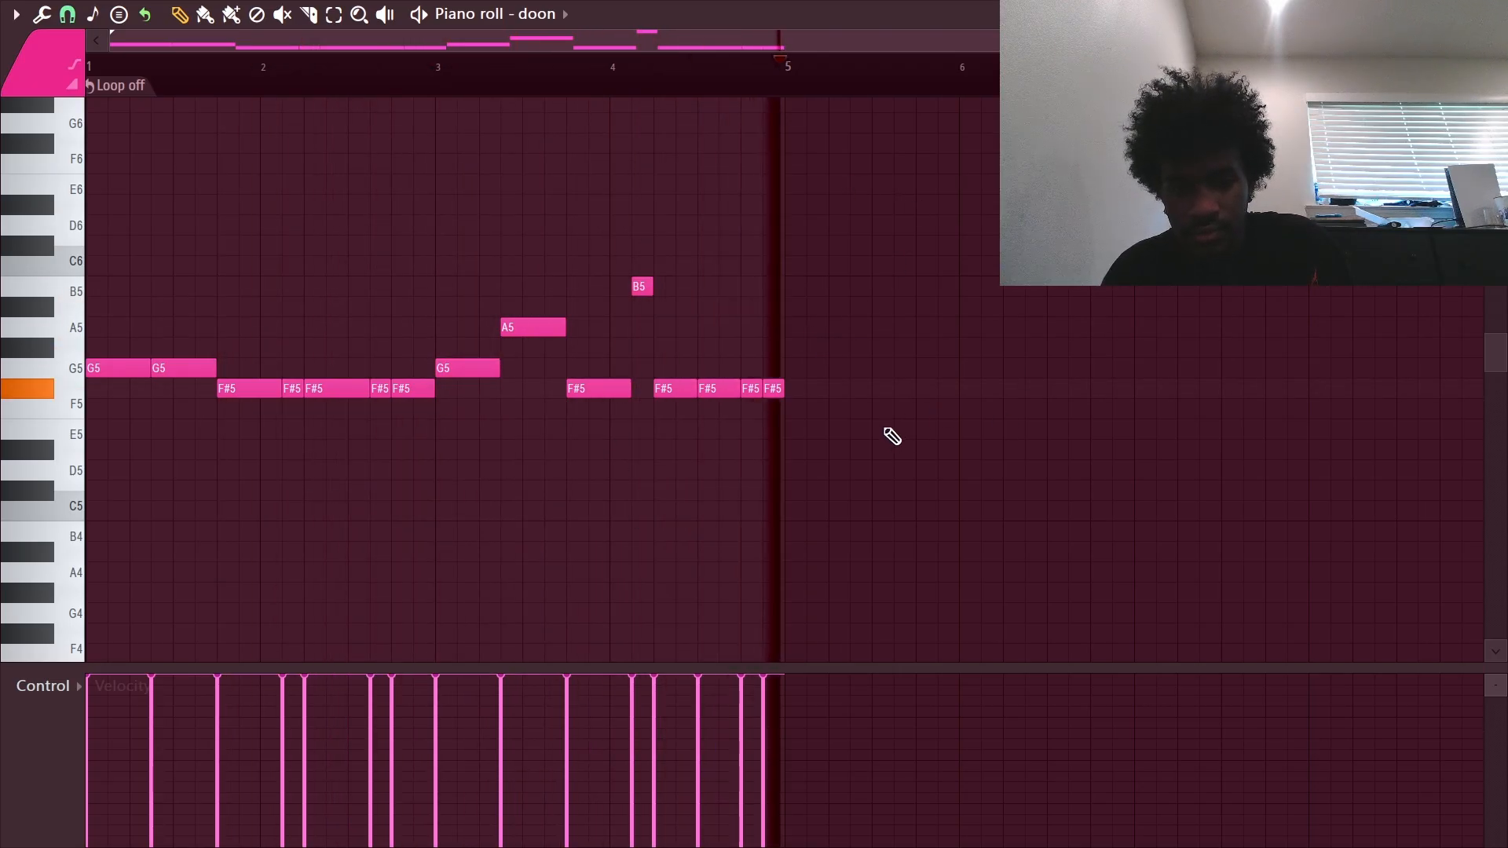
Solo the Hive #4 track's kut clips in the playlist, play them from bar 9 and unmute the Hive #5 track.
{"action": "key", "text": "F5"}
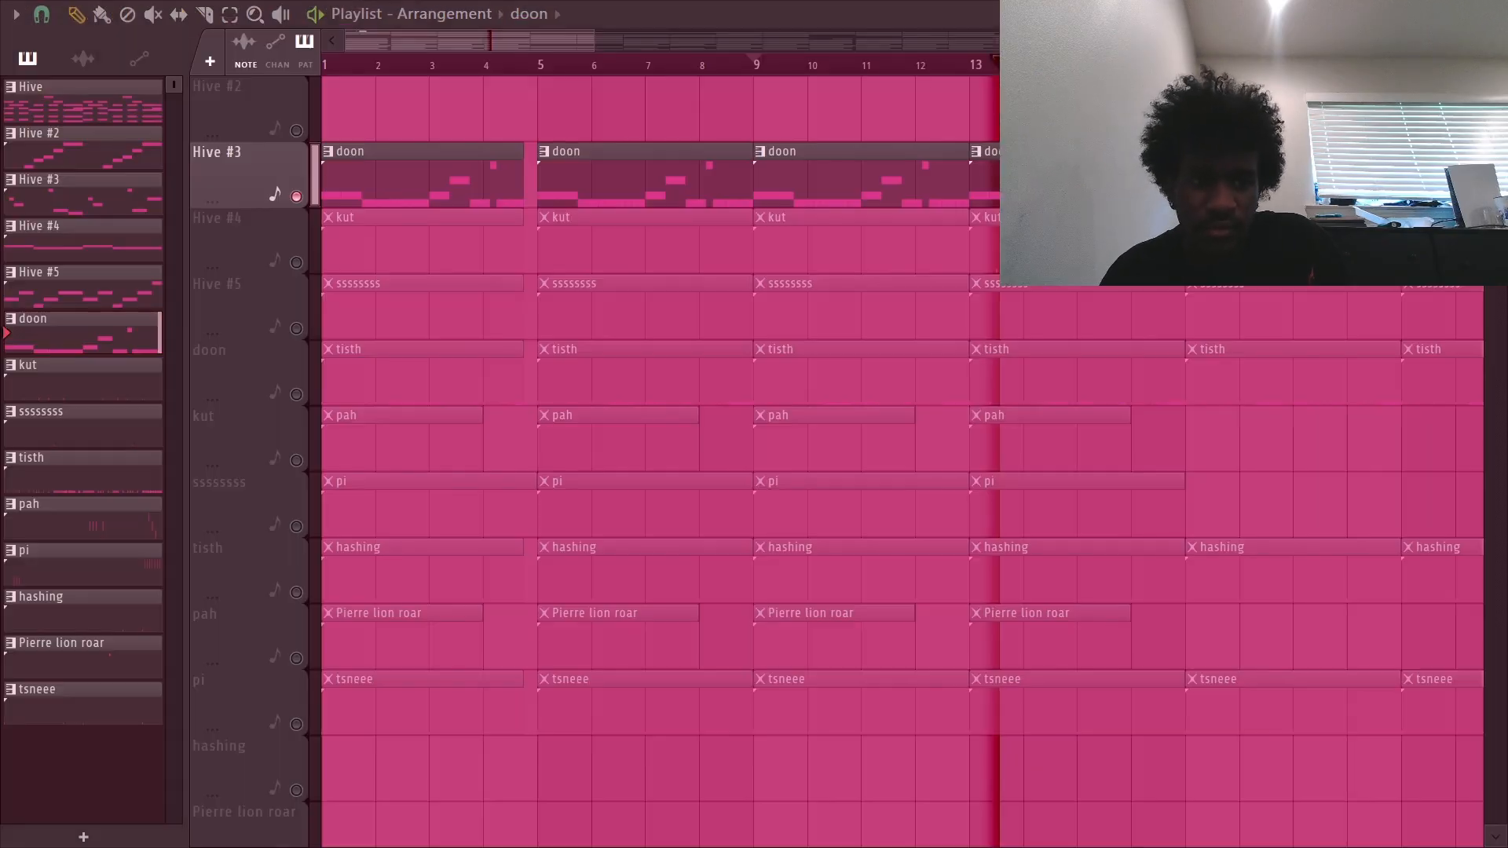
{"action": "left_click", "coordinate": [296, 262]}
{"action": "scroll", "coordinate": [1051, 344], "scroll_direction": "up", "scroll_amount": 3}
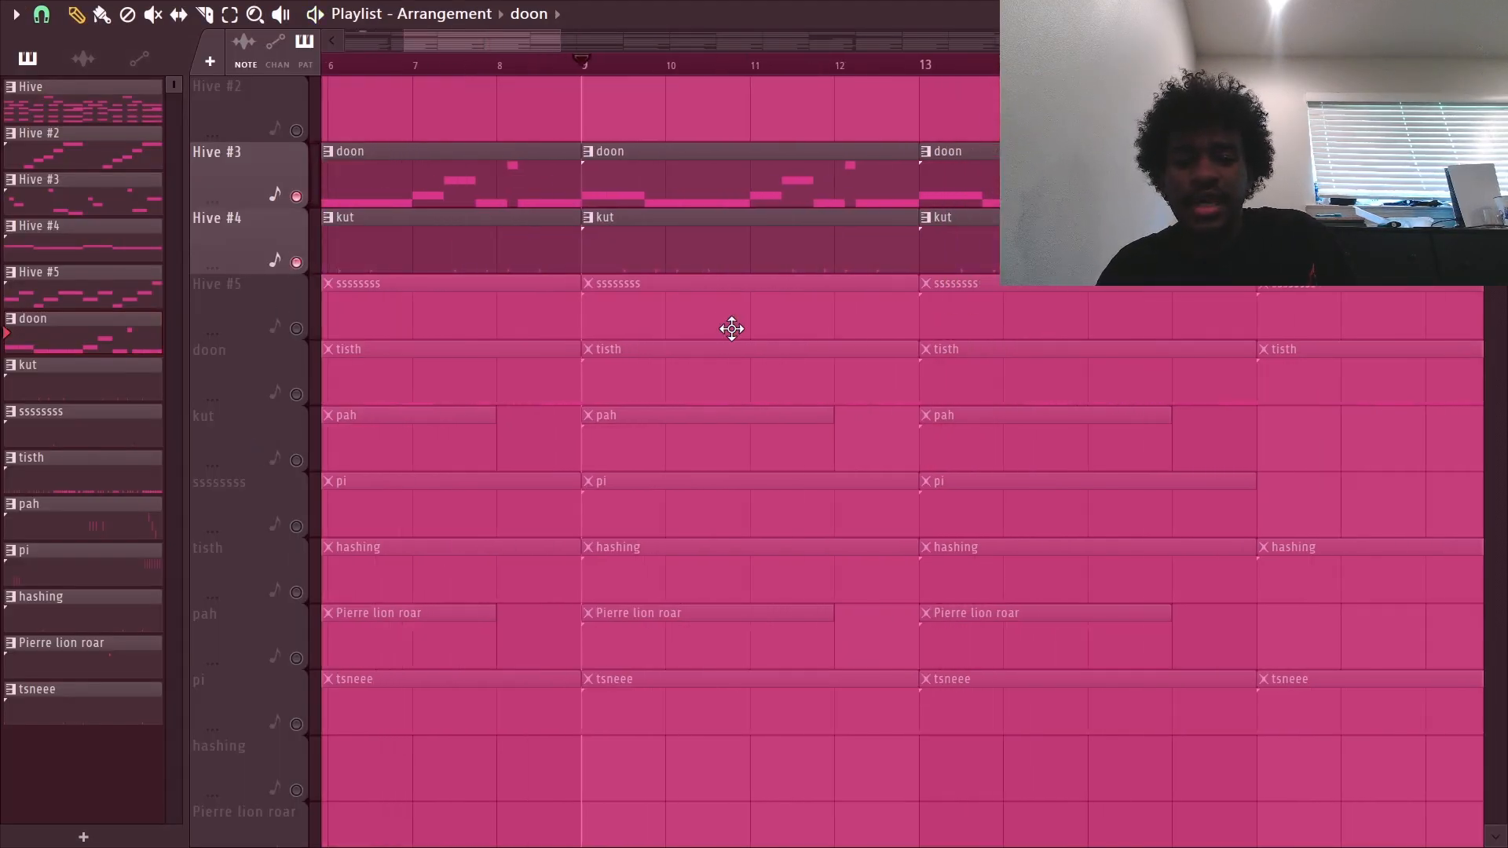
{"action": "right_click", "coordinate": [299, 261]}
{"action": "scroll", "coordinate": [928, 281], "scroll_direction": "up", "scroll_amount": 1}
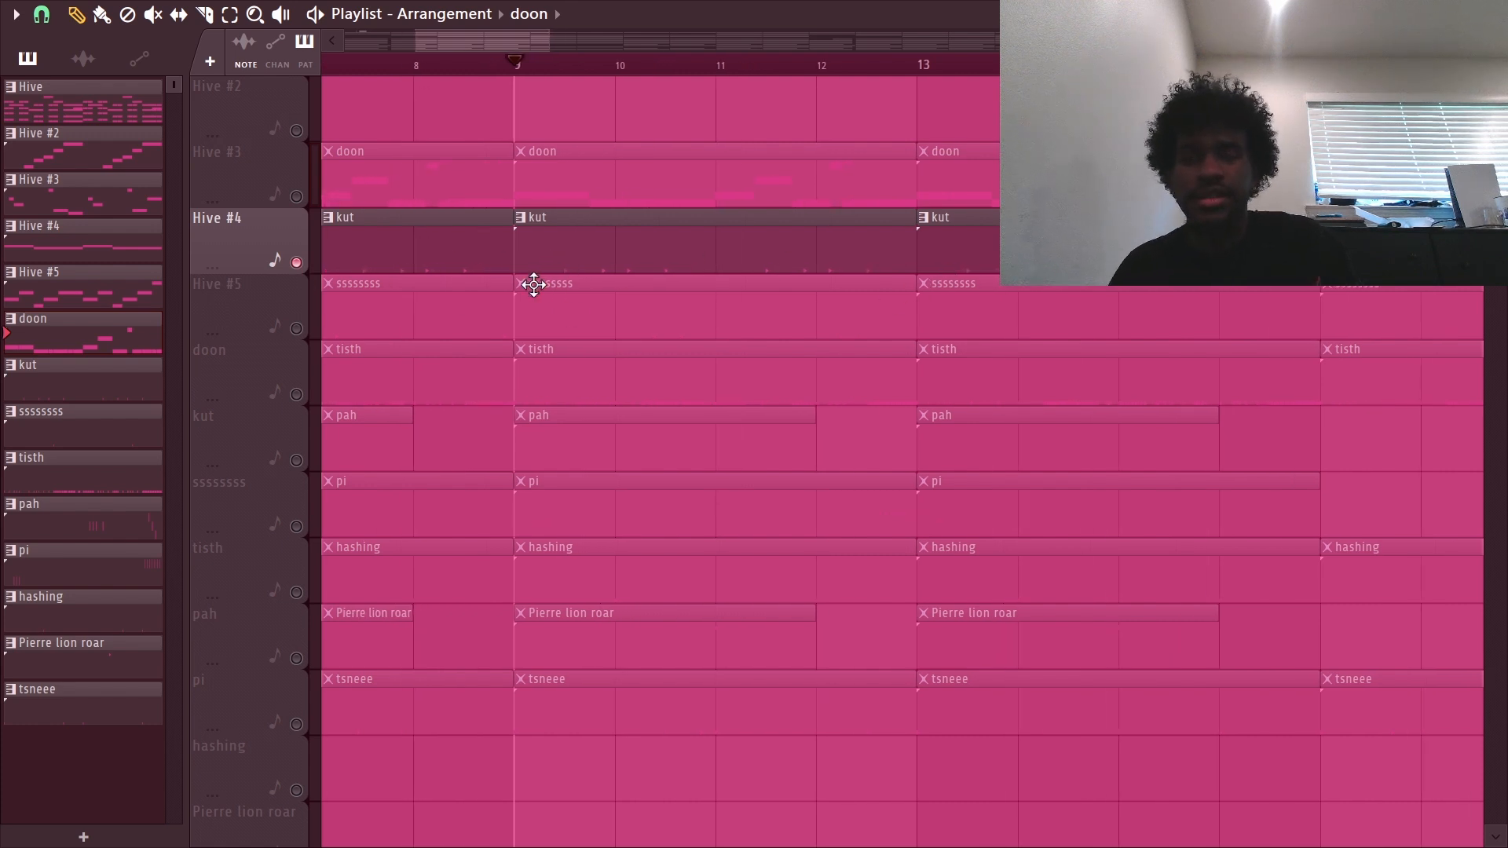
{"action": "key", "text": "space"}
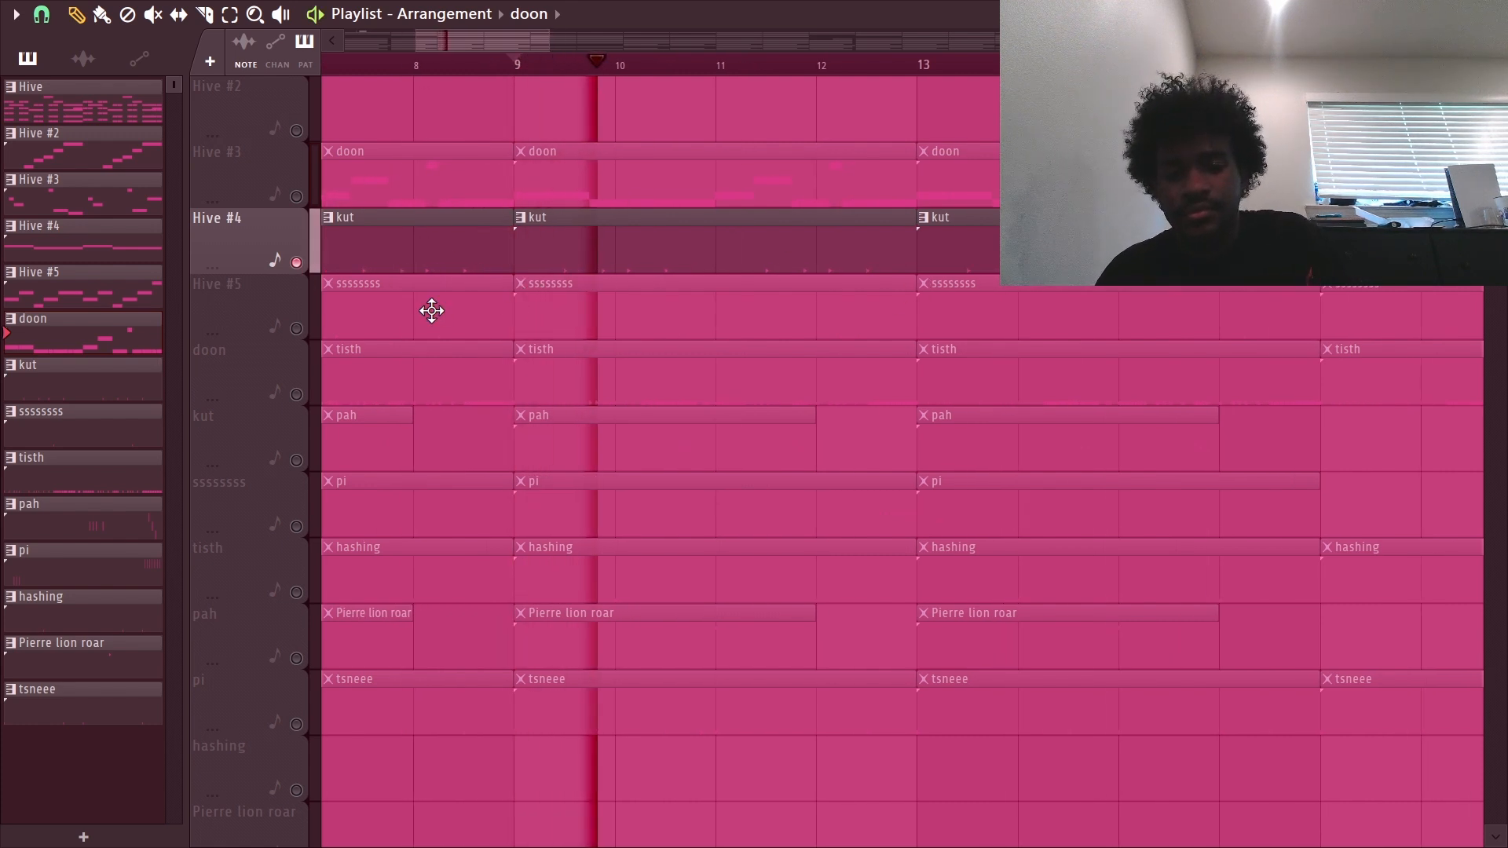
{"action": "left_click", "coordinate": [297, 330]}
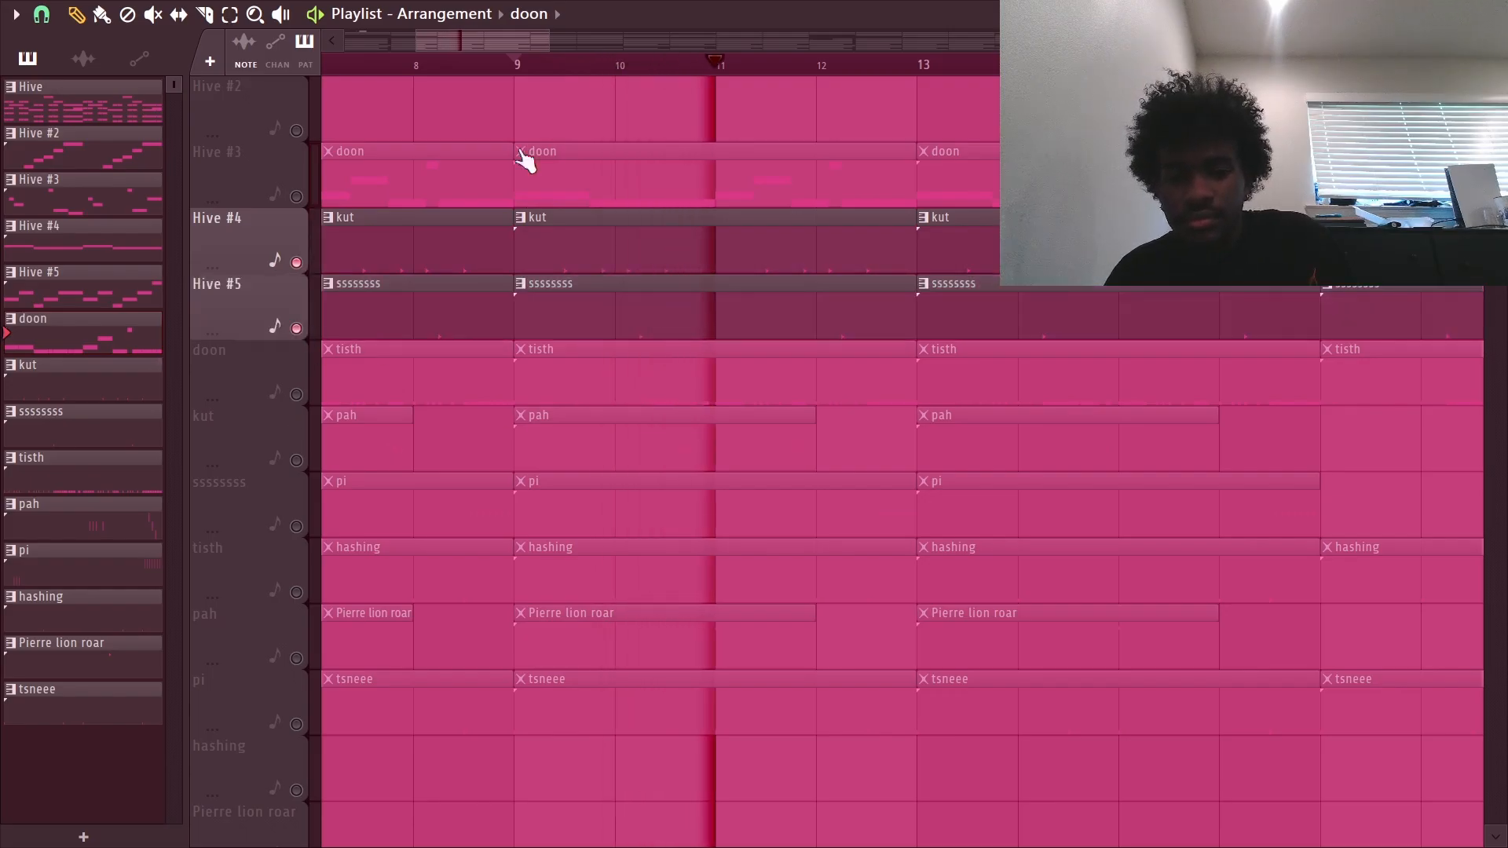
Loop playback over bars 9 to 12 in the playlist and bring in the doon, kut and ssssssss tracks one by one.
{"action": "left_click_drag", "start_coordinate": [927, 66], "coordinate": [565, 111]}
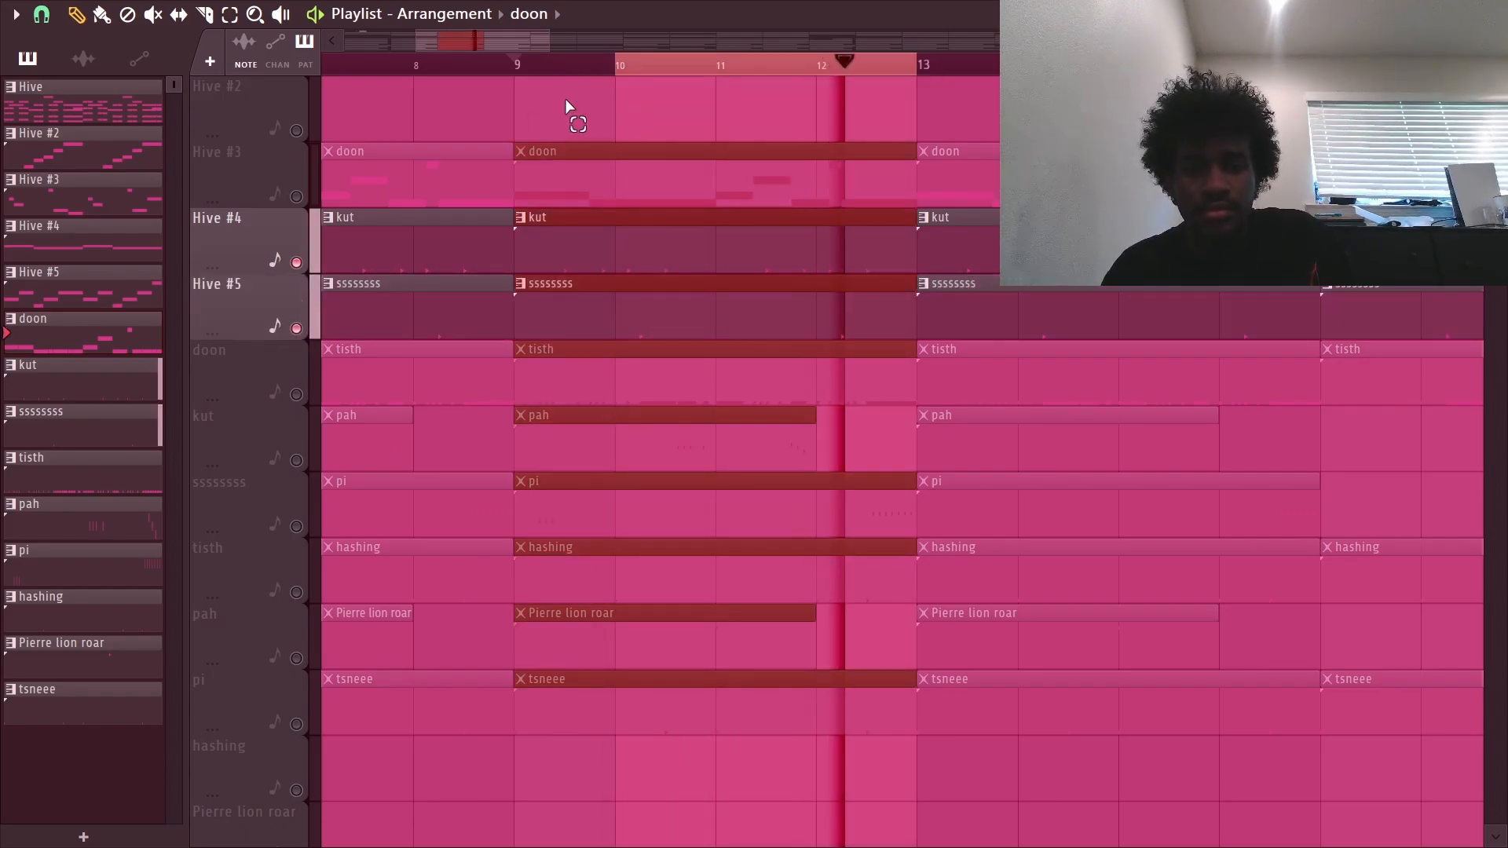
{"action": "left_click", "coordinate": [297, 394]}
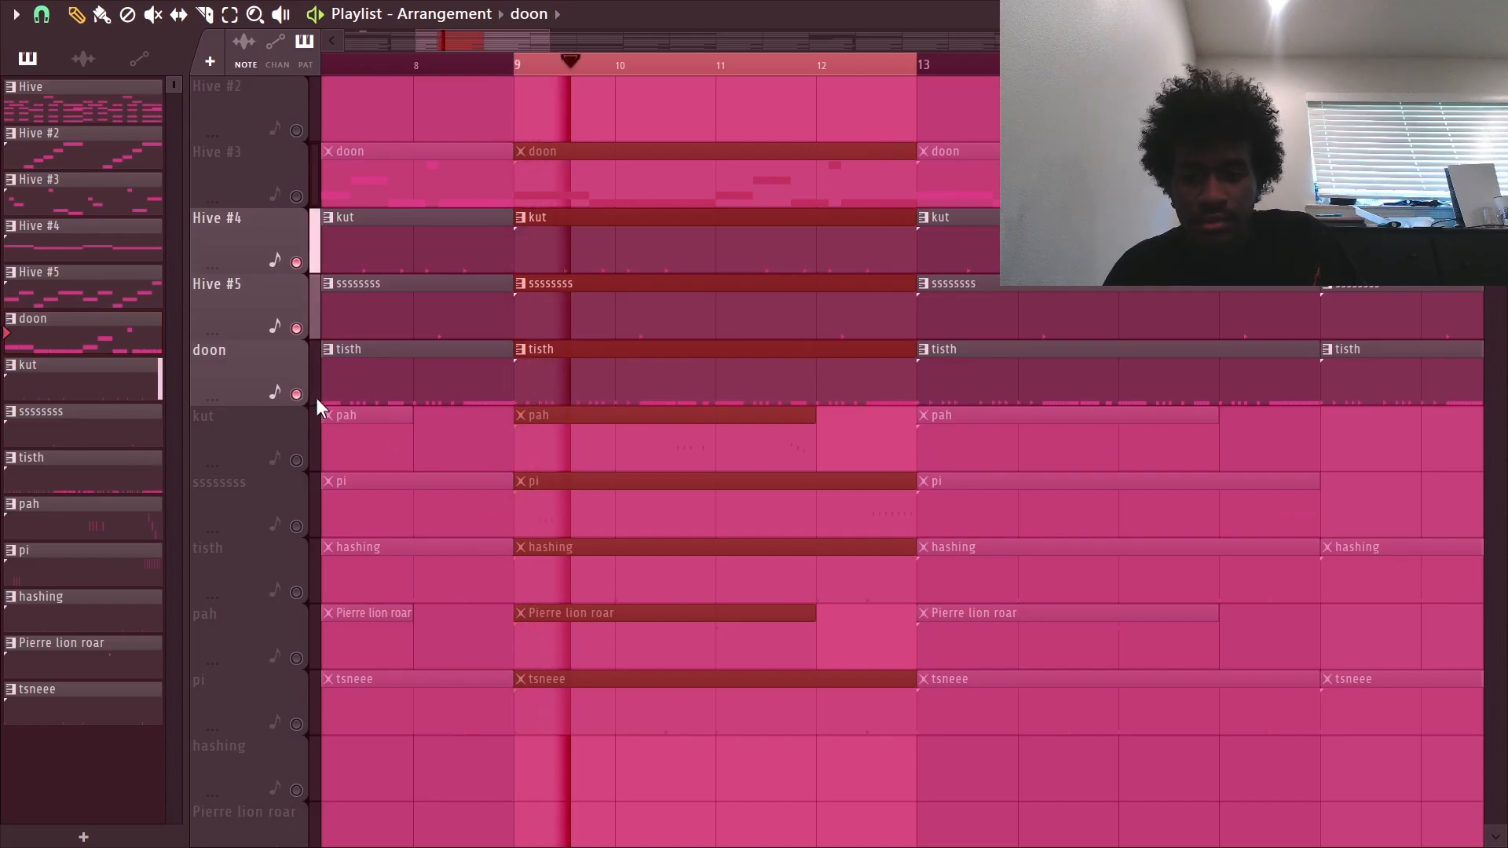
{"action": "left_click", "coordinate": [314, 454]}
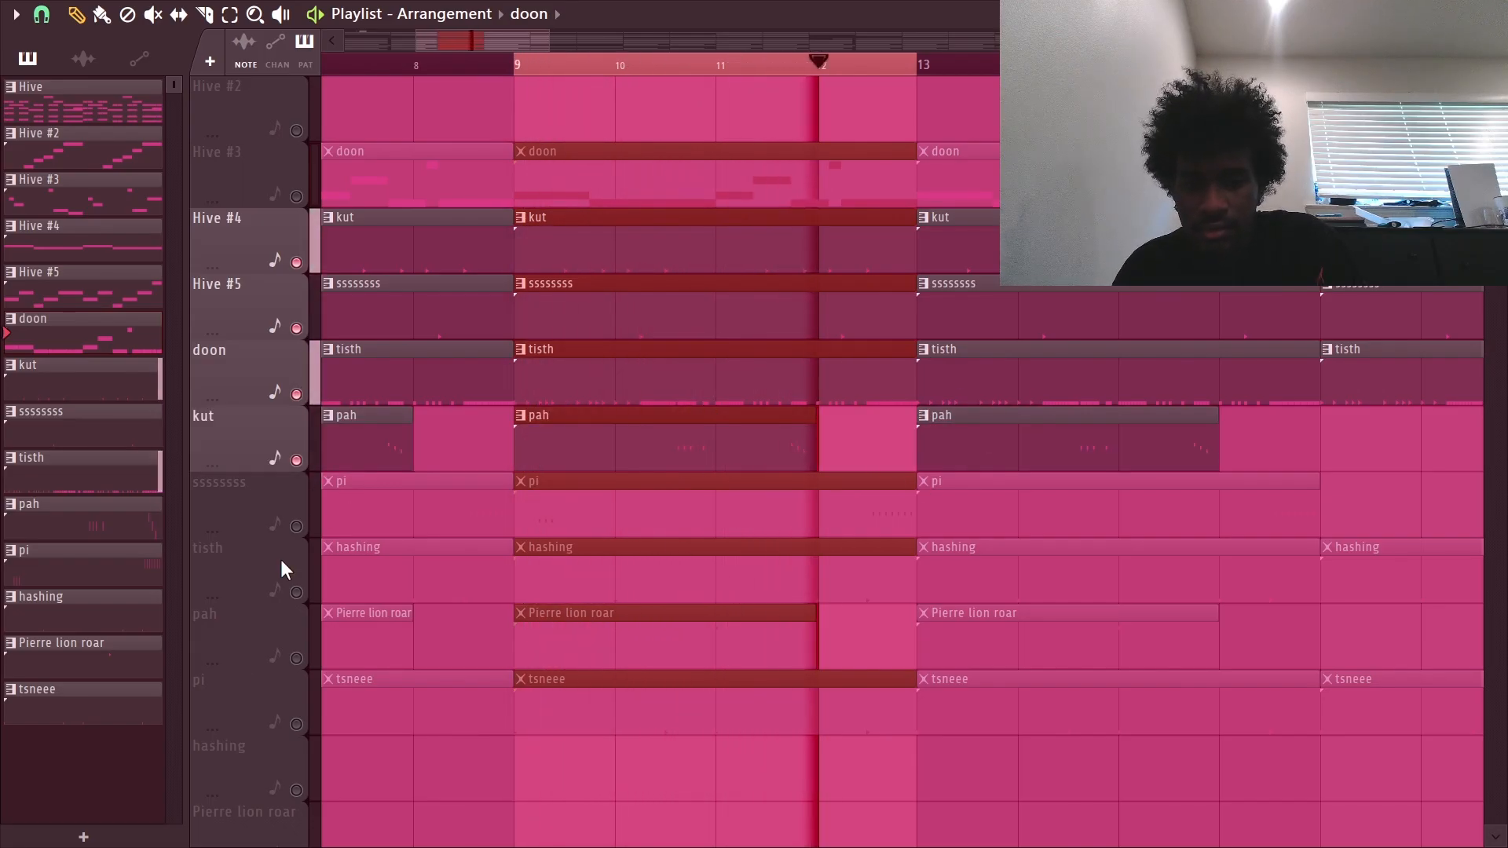
{"action": "left_click", "coordinate": [296, 526]}
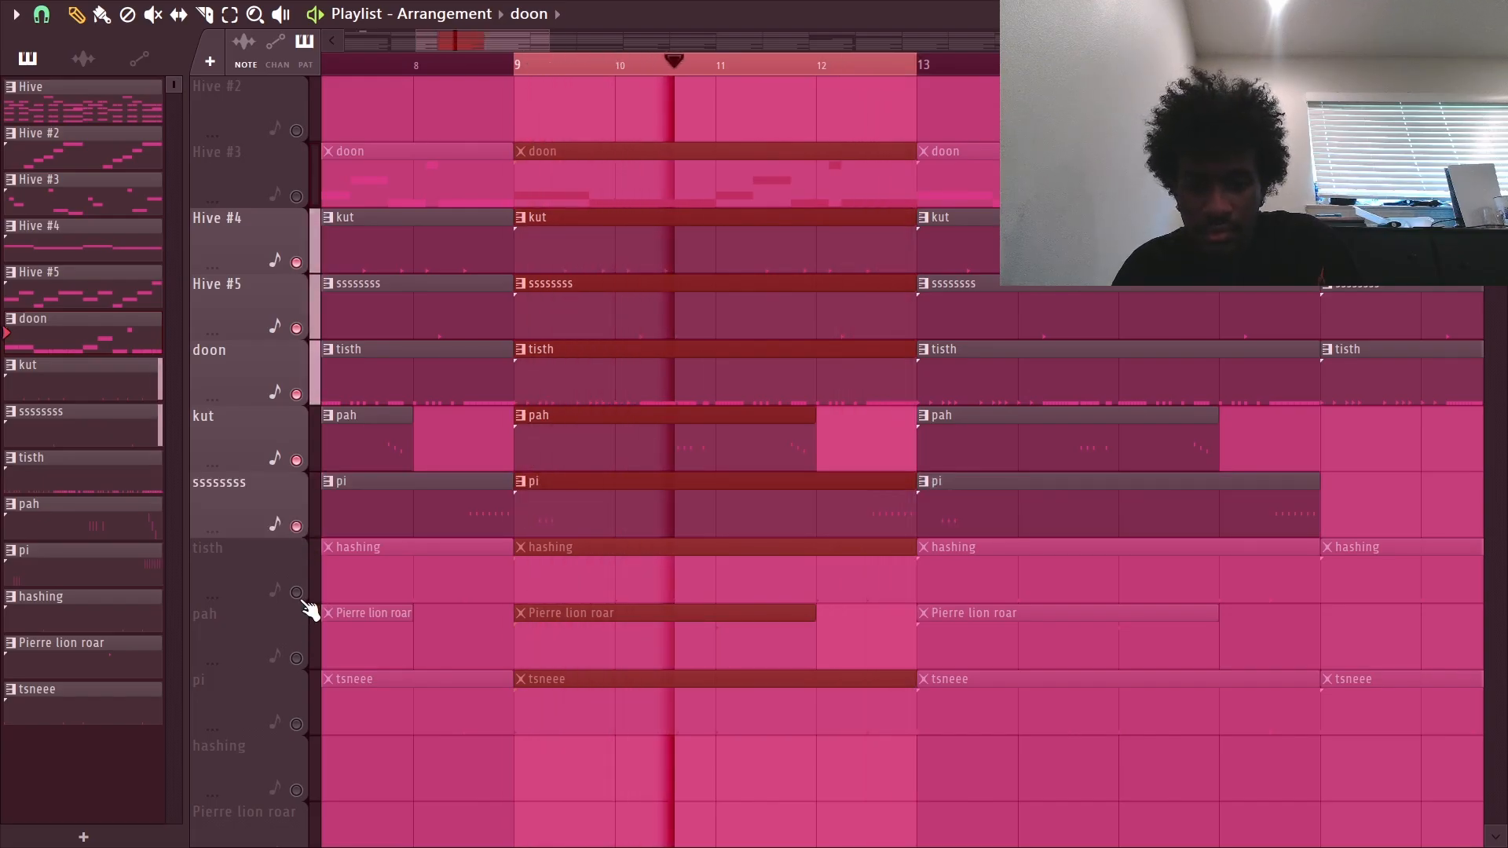
Unmute the pah, tisth and pi tracks during loop playback, switching the pi track's tsneee clips off and back on for comparison.
{"action": "left_click", "coordinate": [296, 659]}
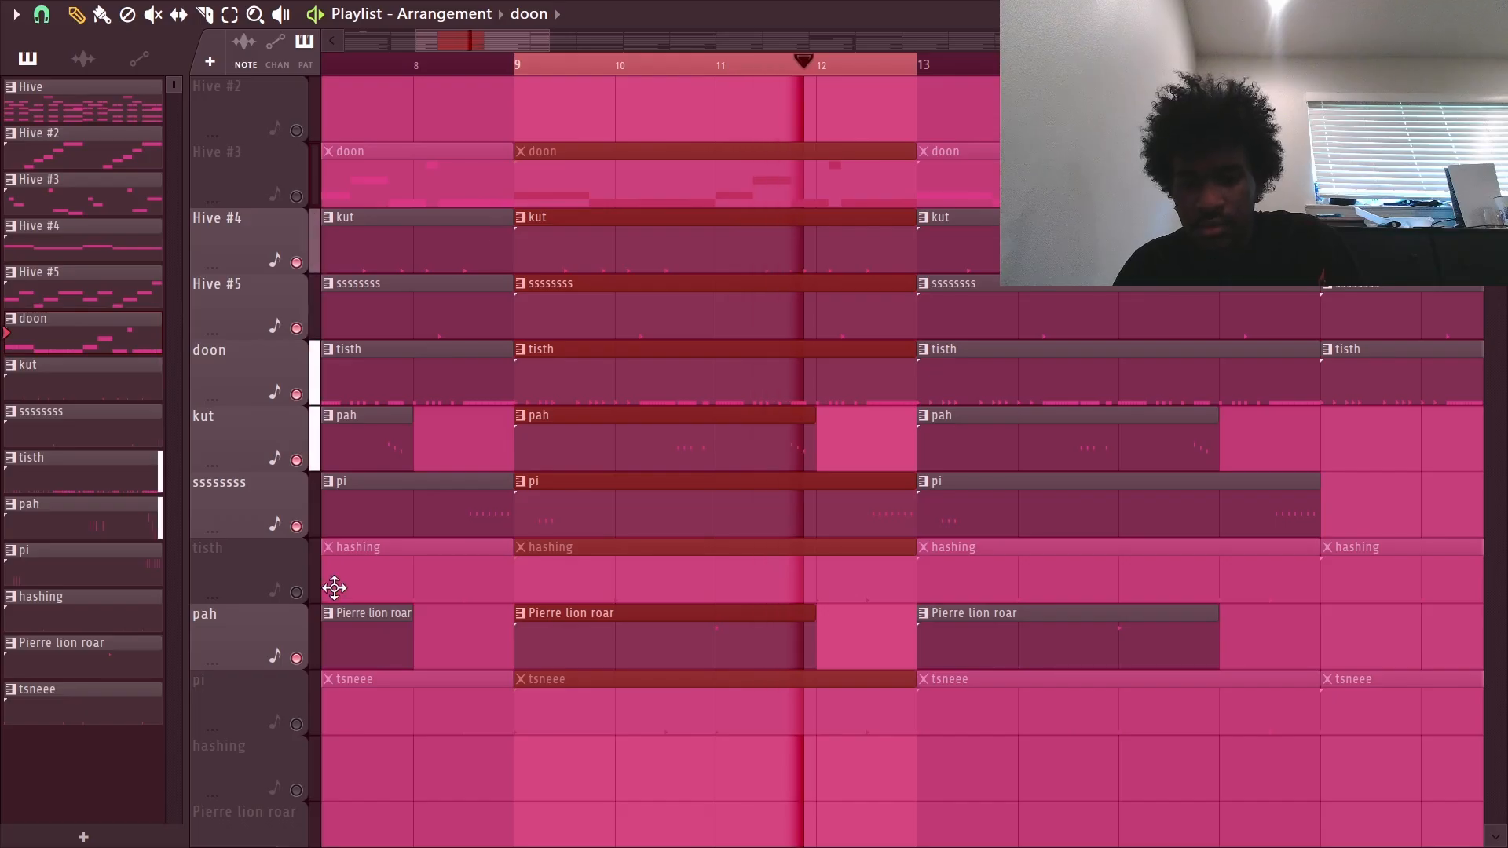
{"action": "left_click", "coordinate": [296, 593]}
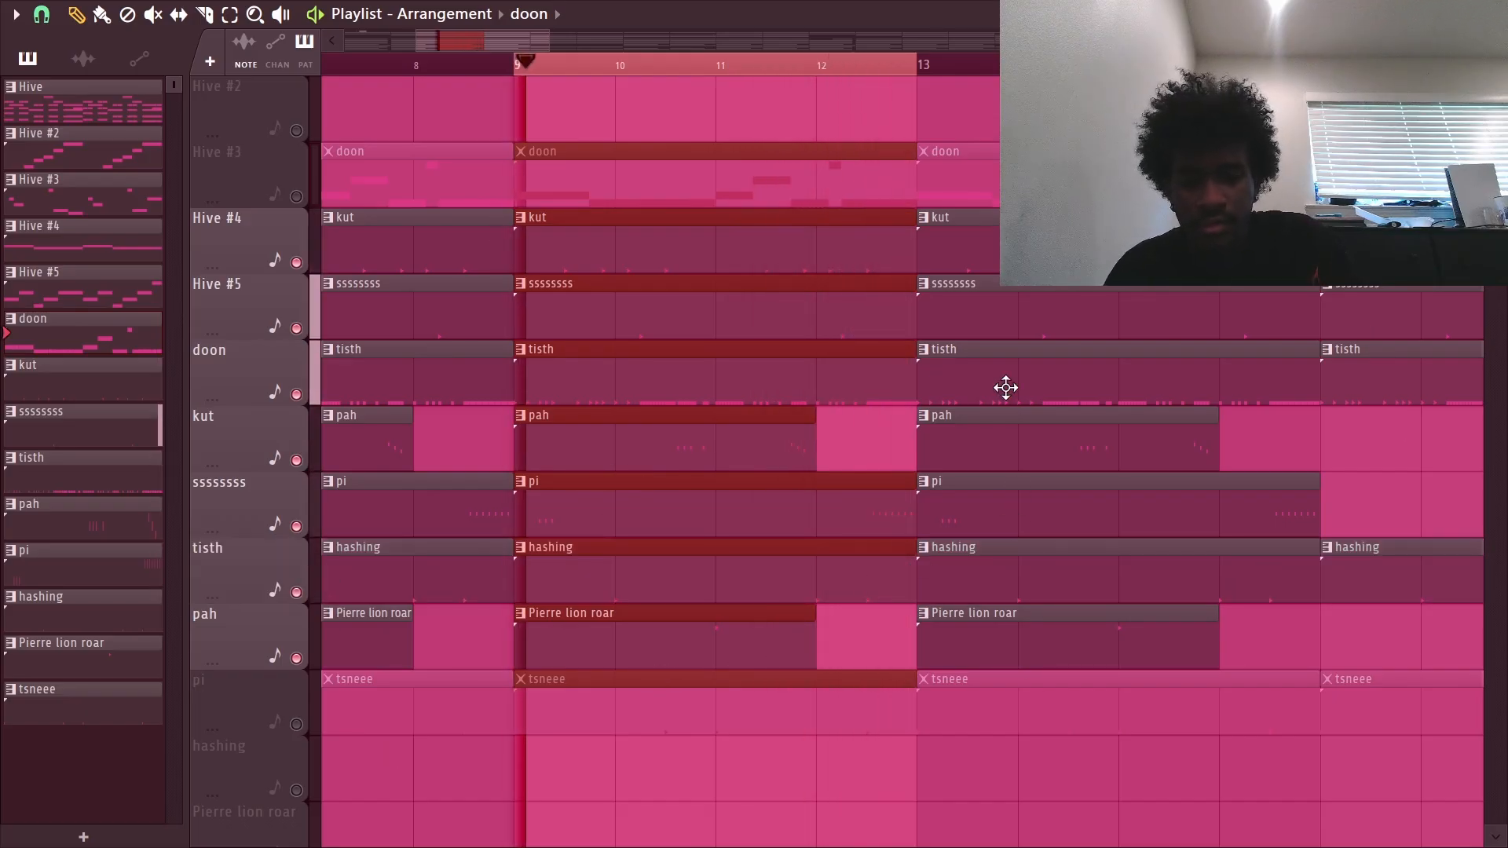
{"action": "left_click", "coordinate": [296, 724]}
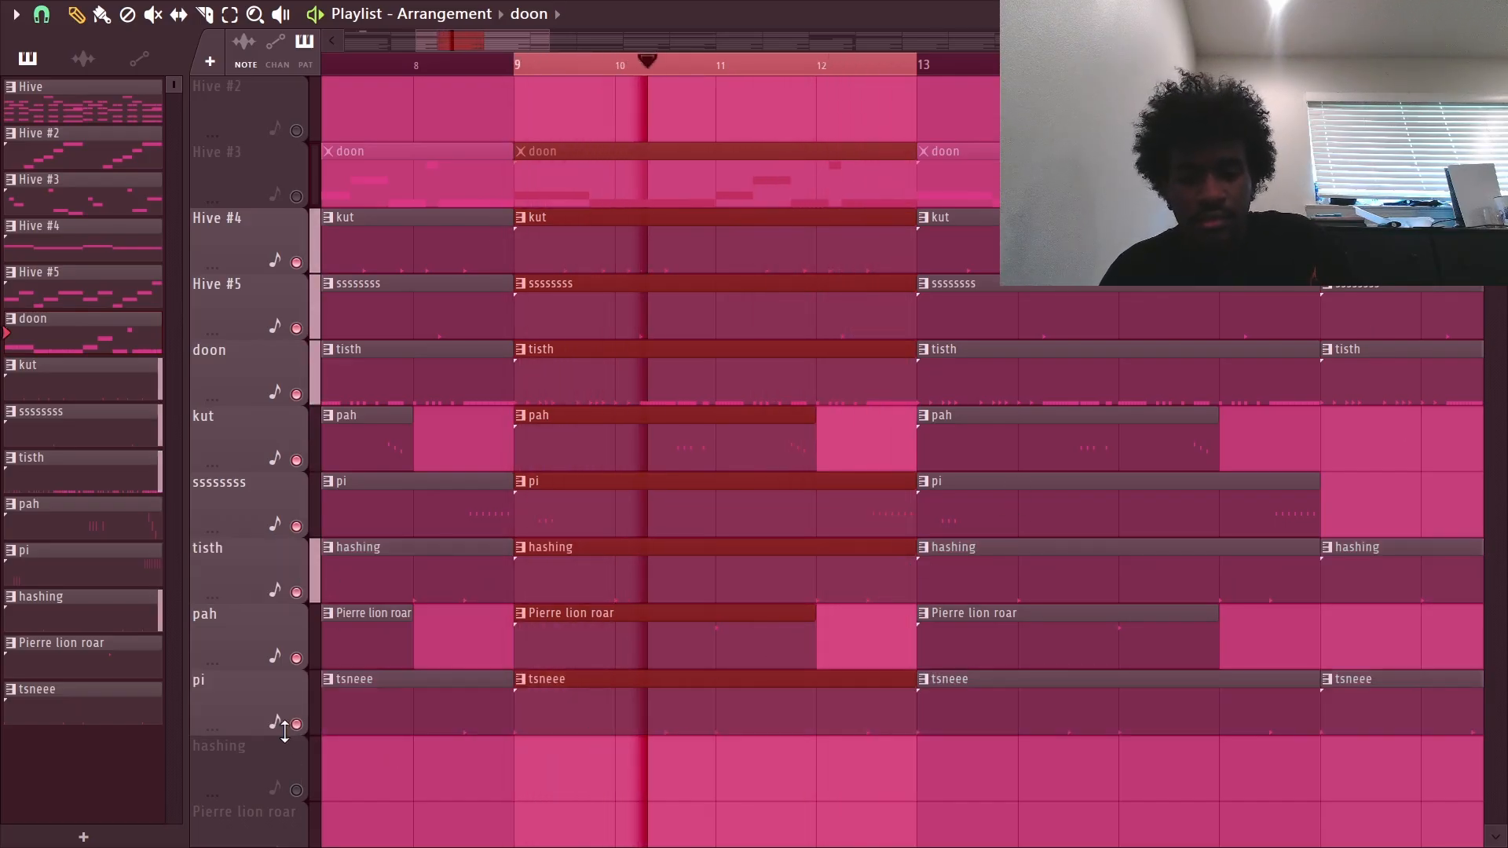
{"action": "left_click", "coordinate": [296, 724]}
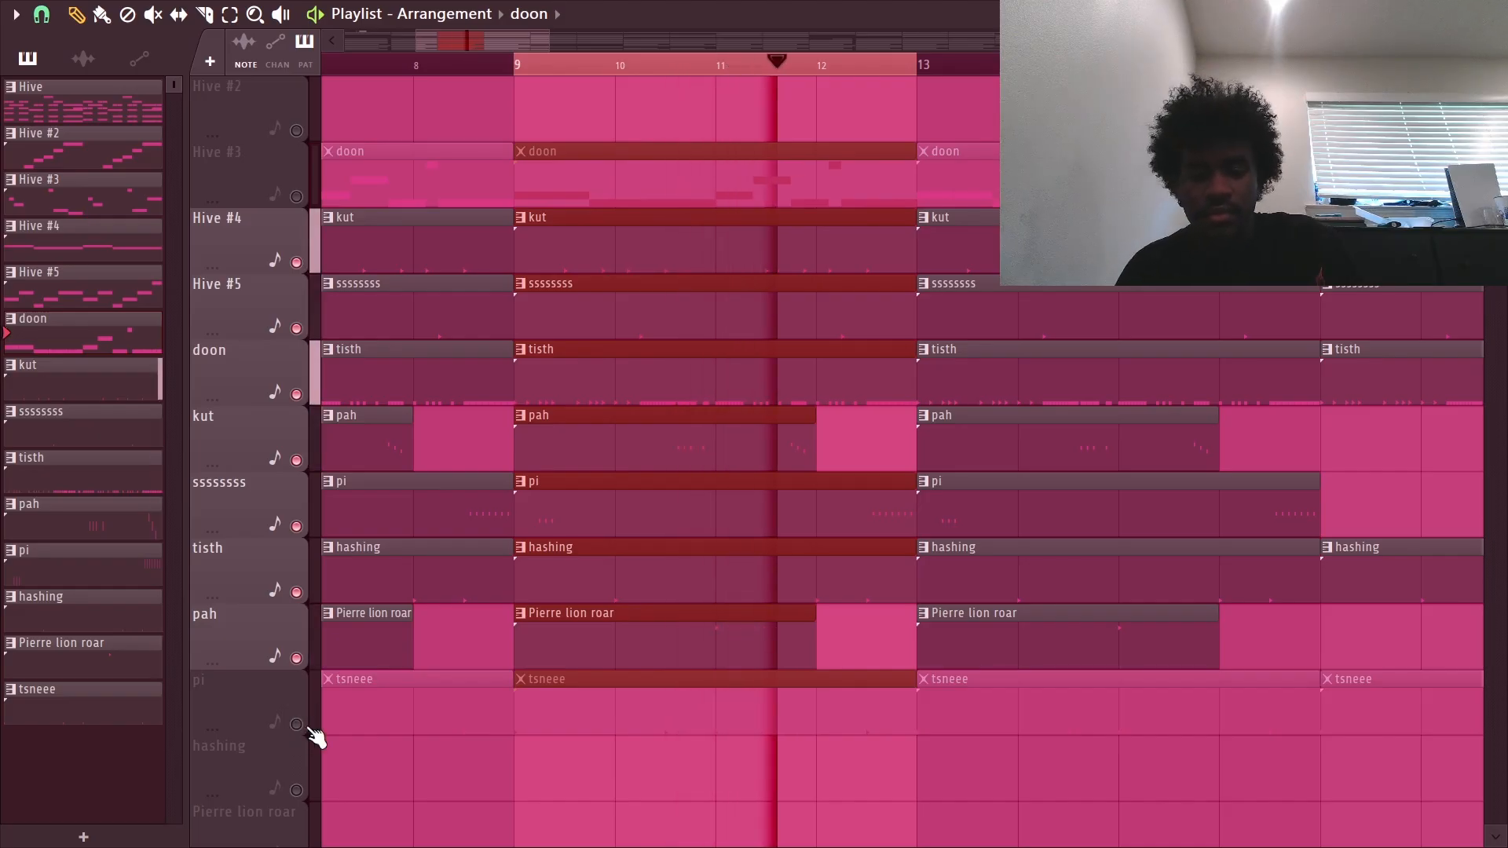
{"action": "left_click", "coordinate": [296, 724]}
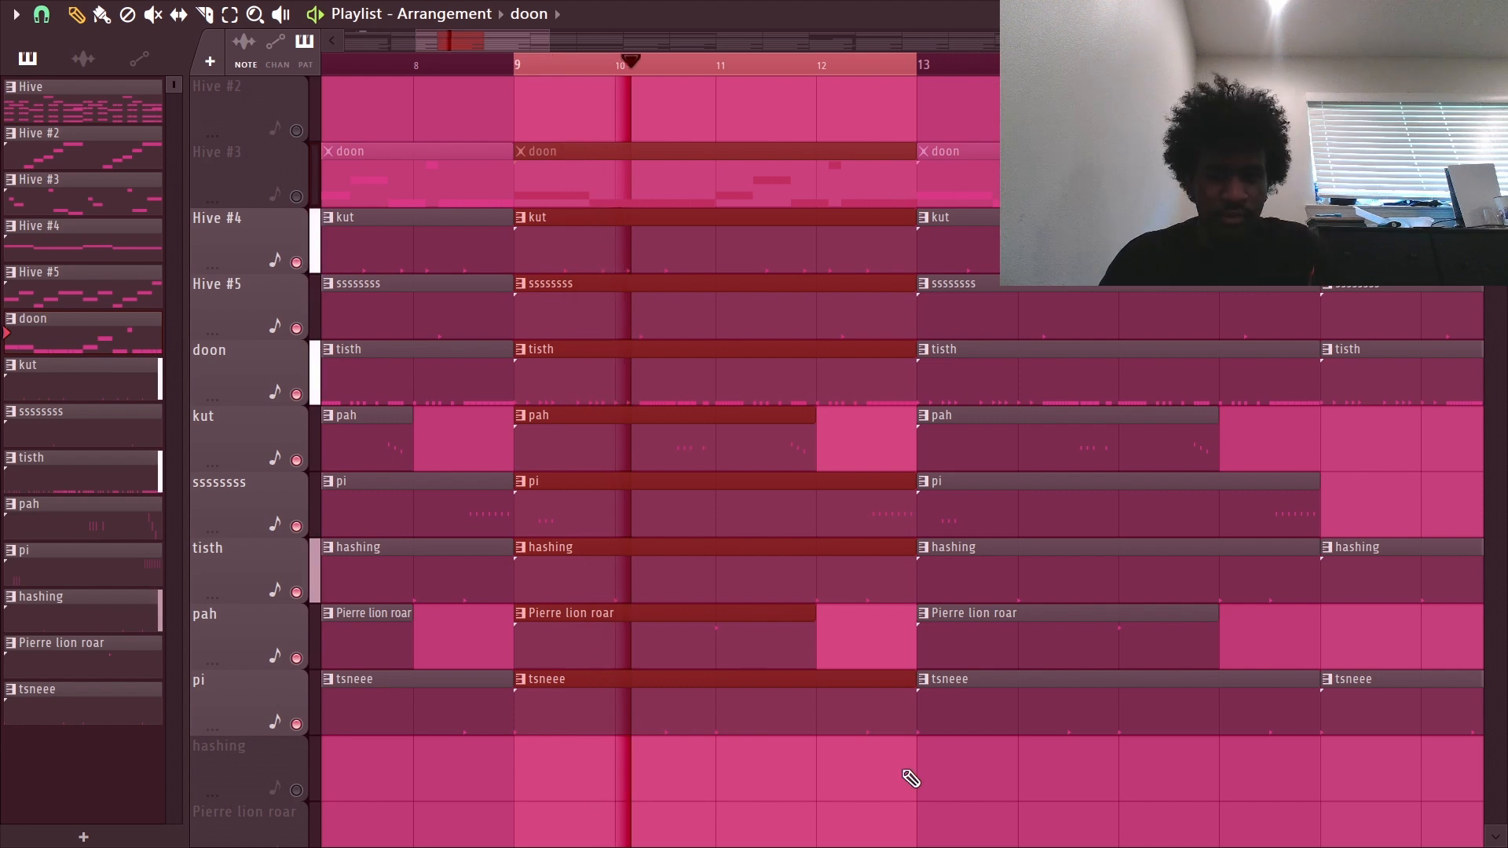
Stop the drum loop, clear its time selection and unmute the Hive #3 track's doon clips.
{"action": "key", "text": "space"}
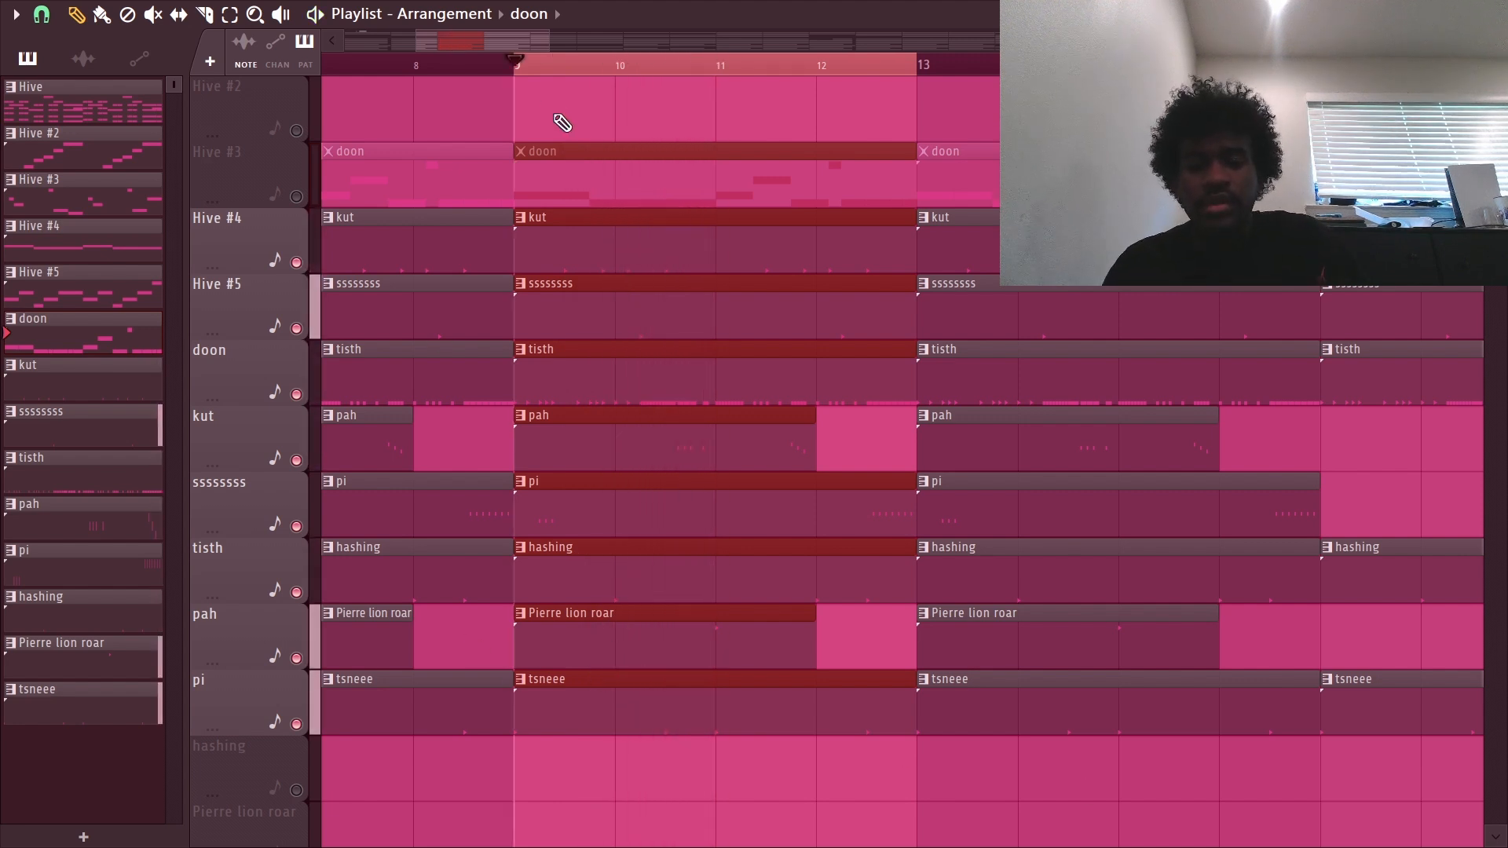
{"action": "left_click", "coordinate": [521, 63]}
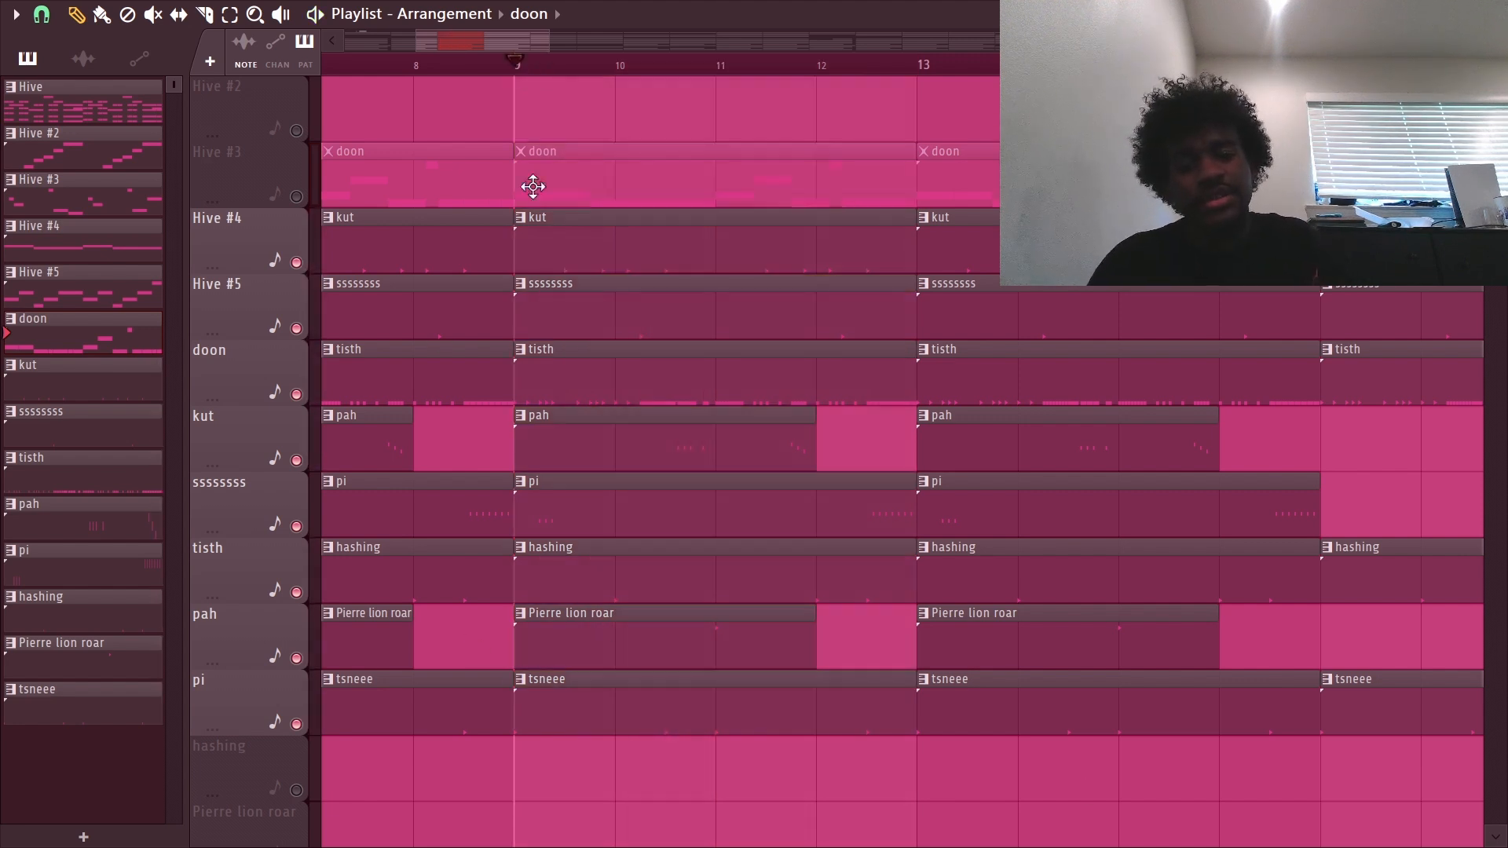
{"action": "left_click", "coordinate": [296, 196]}
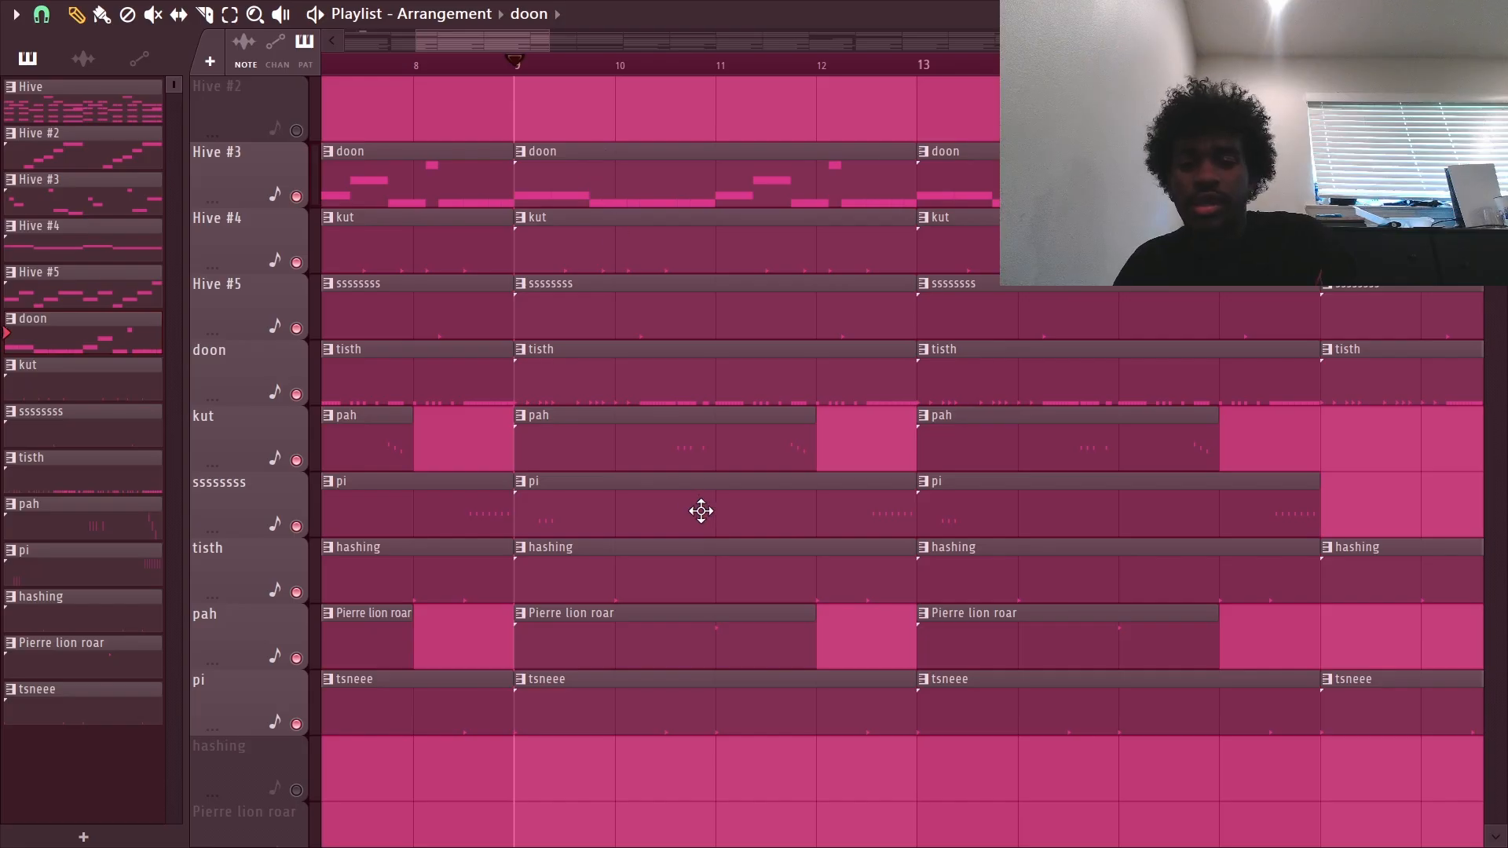
Solo the ssssssss track, open its pi clip in the piano roll and select the seven notes just before bar 5.
{"action": "right_click", "coordinate": [296, 526]}
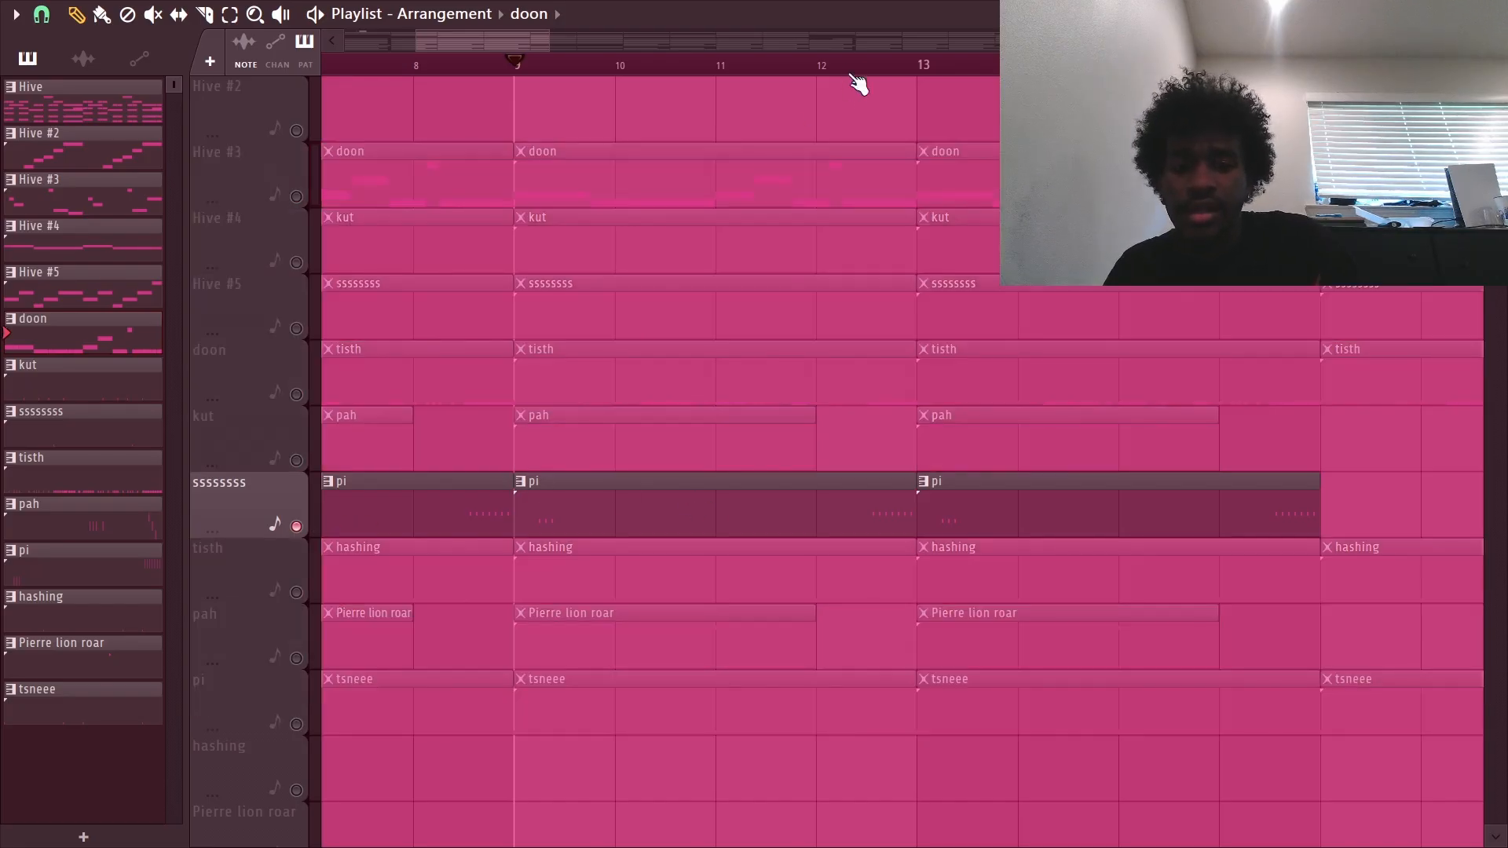
{"action": "double_click", "coordinate": [872, 485]}
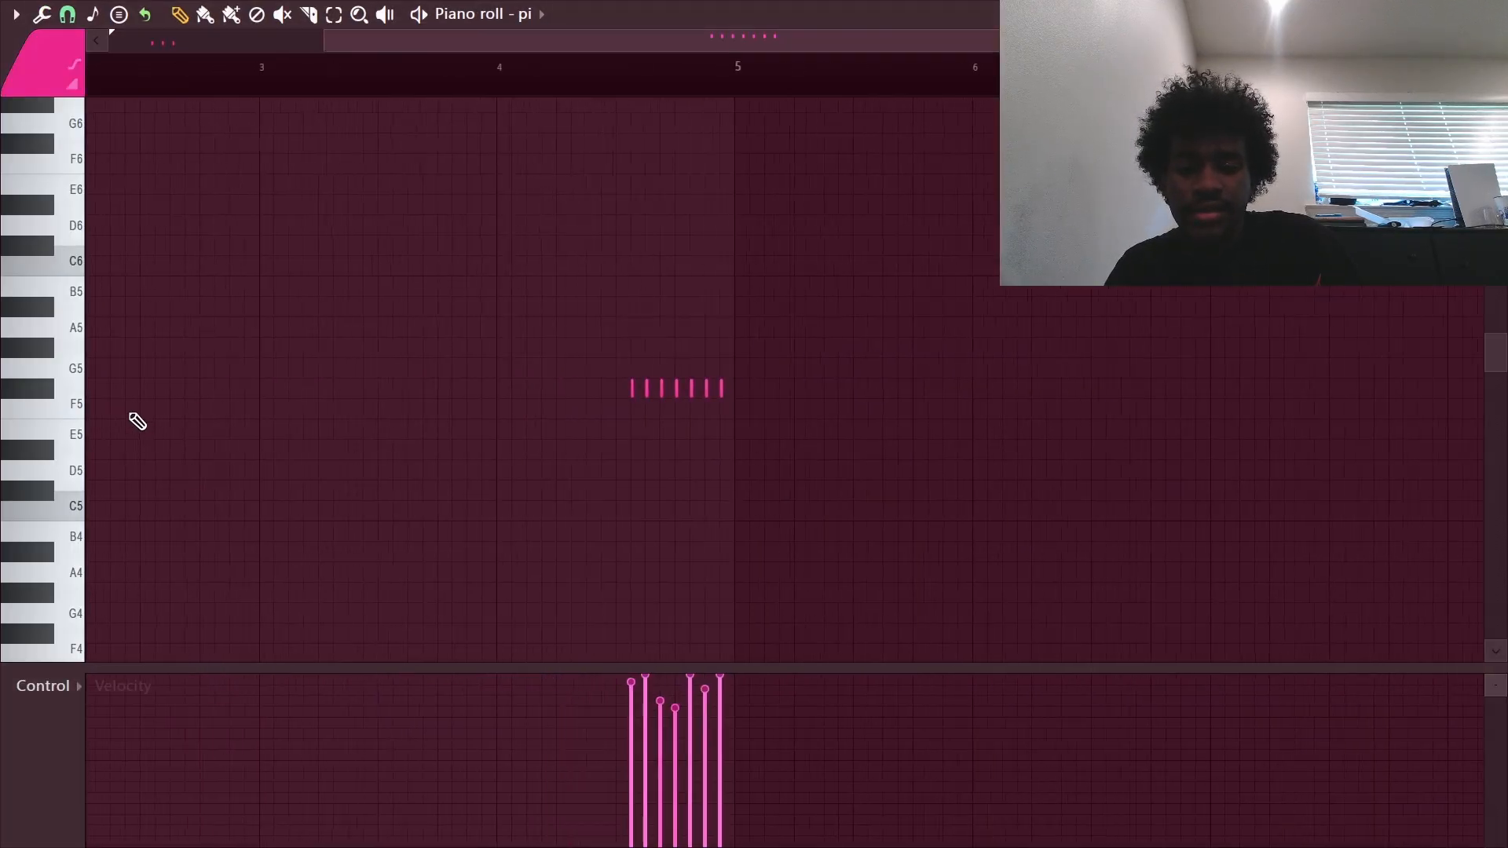
{"action": "scroll", "coordinate": [129, 415], "scroll_direction": "up", "scroll_amount": 1}
{"action": "left_click_drag", "start_coordinate": [476, 351], "coordinate": [1145, 392]}
{"action": "left_click_drag", "start_coordinate": [632, 363], "coordinate": [992, 476]}
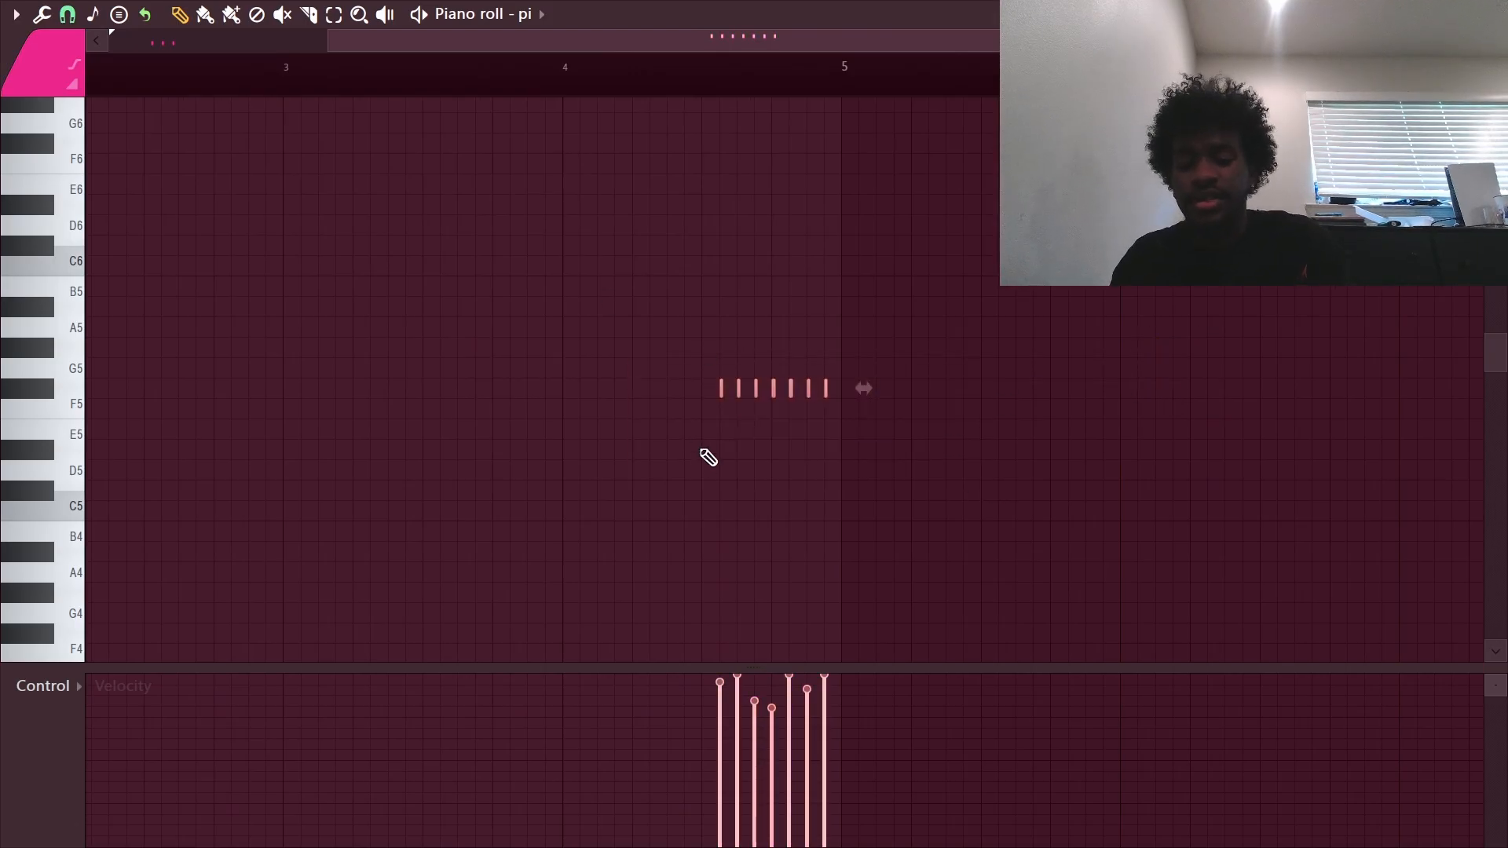
Try randomizing the velocity of the seven selected pi notes with the piano roll's Randomizer levels.
{"action": "key", "text": "alt+r"}
{"action": "left_click_drag", "start_coordinate": [754, 183], "coordinate": [1081, 165]}
{"action": "left_click", "coordinate": [966, 487]}
{"action": "left_click", "coordinate": [961, 483]}
{"action": "left_click", "coordinate": [962, 484]}
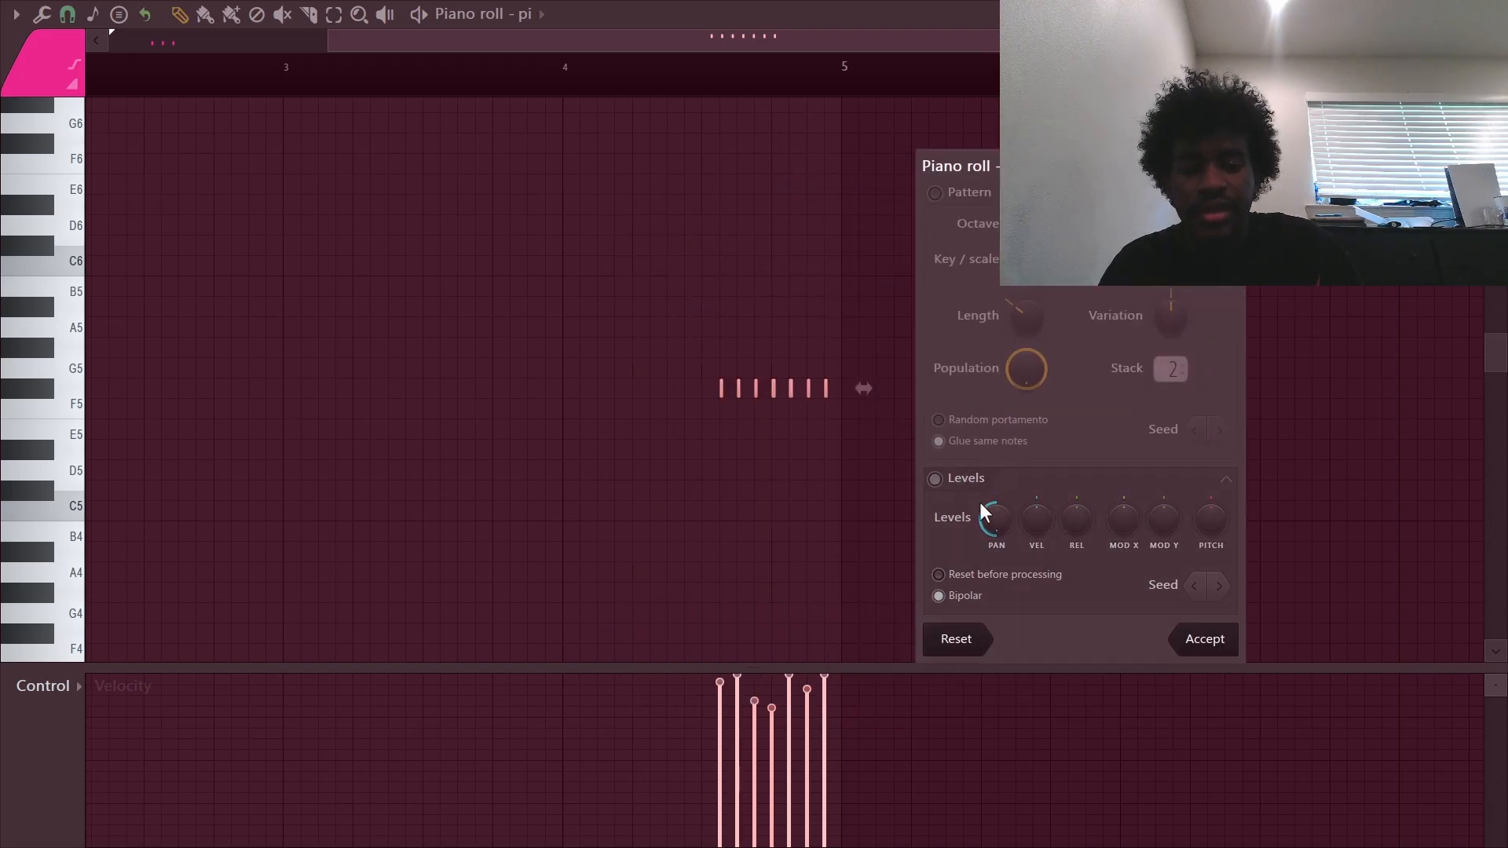
{"action": "left_click", "coordinate": [979, 486]}
{"action": "left_click_drag", "start_coordinate": [1027, 524], "coordinate": [1059, 481]}
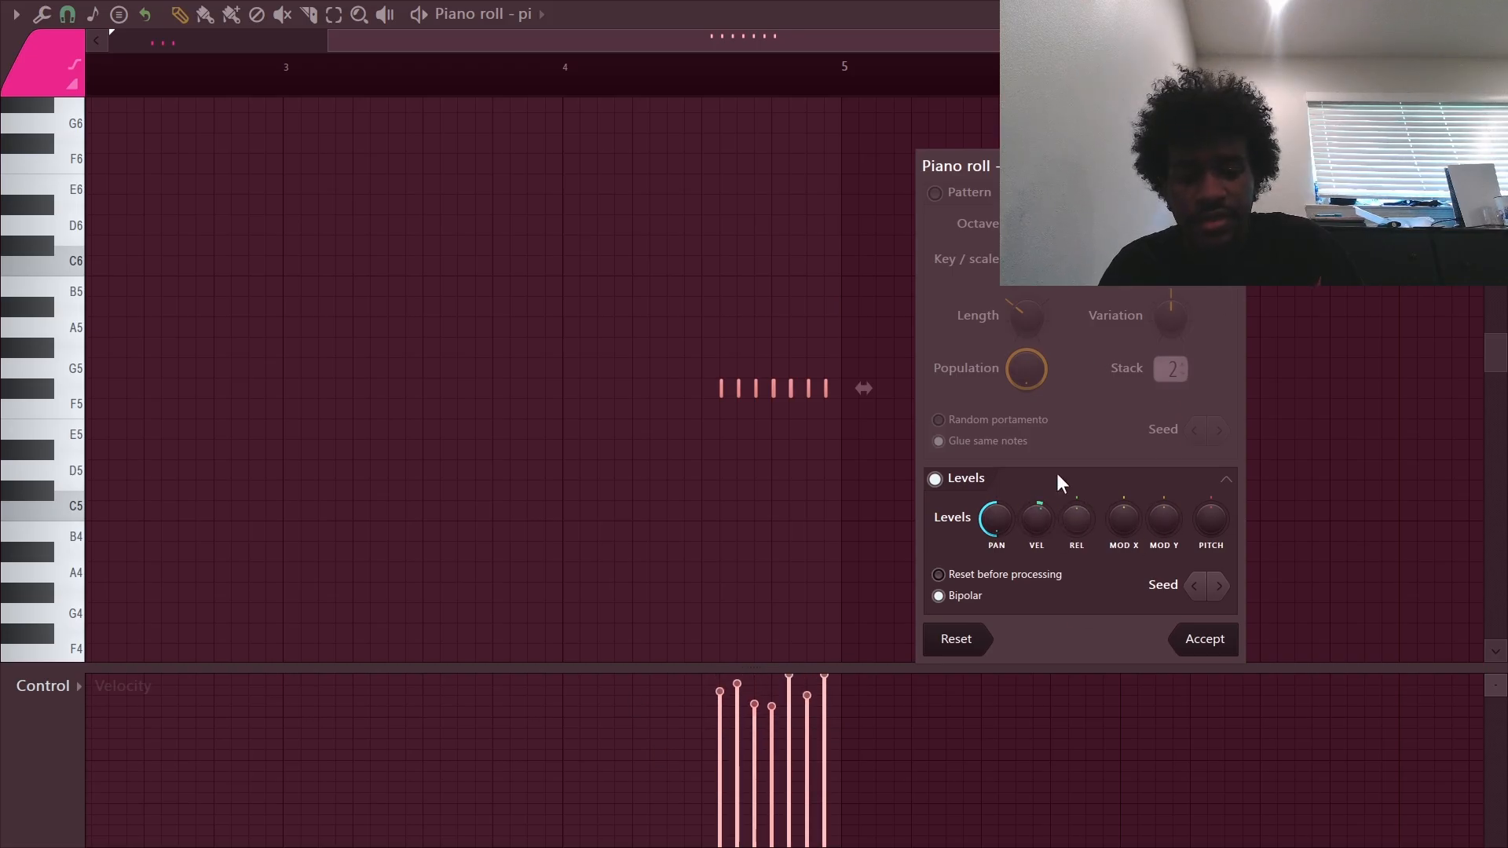
{"action": "left_click", "coordinate": [1205, 638]}
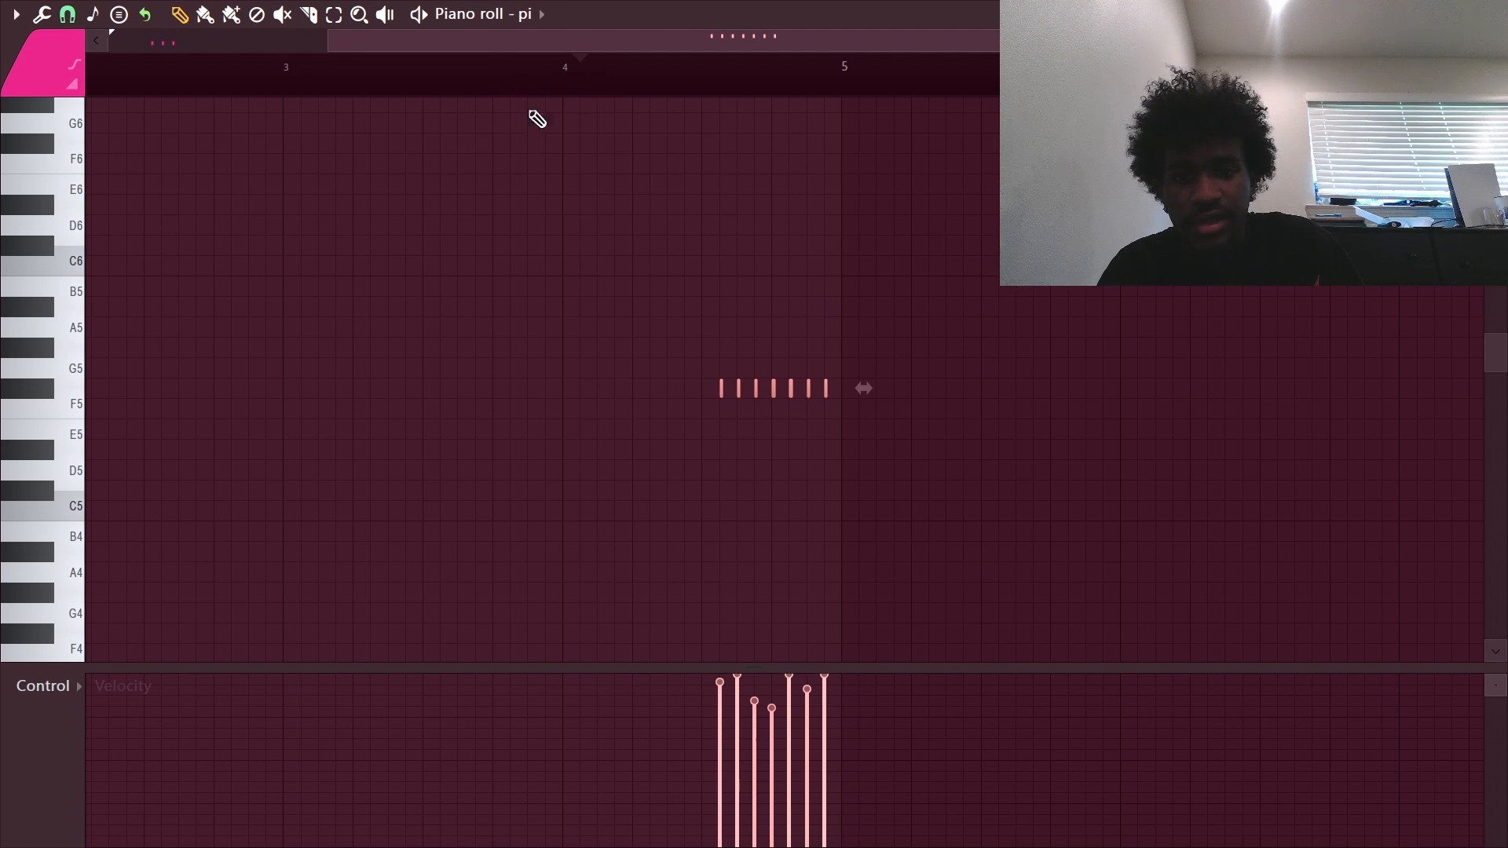
Play the pi pattern's seven-note run leading into bar 5, stop and show the whole pattern.
{"action": "key", "text": "space"}
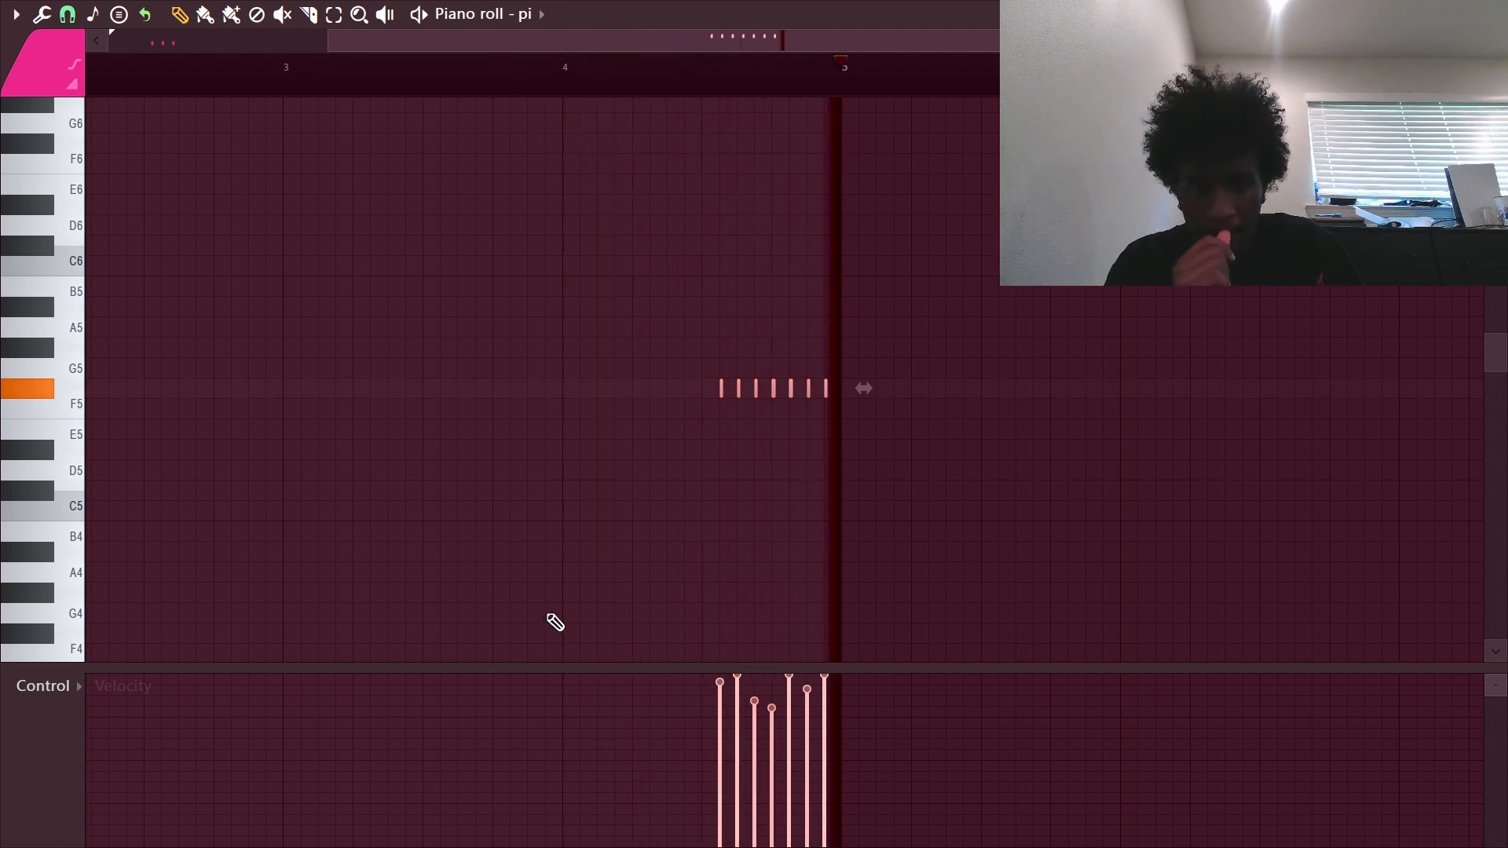
{"action": "key", "text": "space"}
{"action": "scroll", "coordinate": [620, 213], "scroll_direction": "down", "scroll_amount": 2}
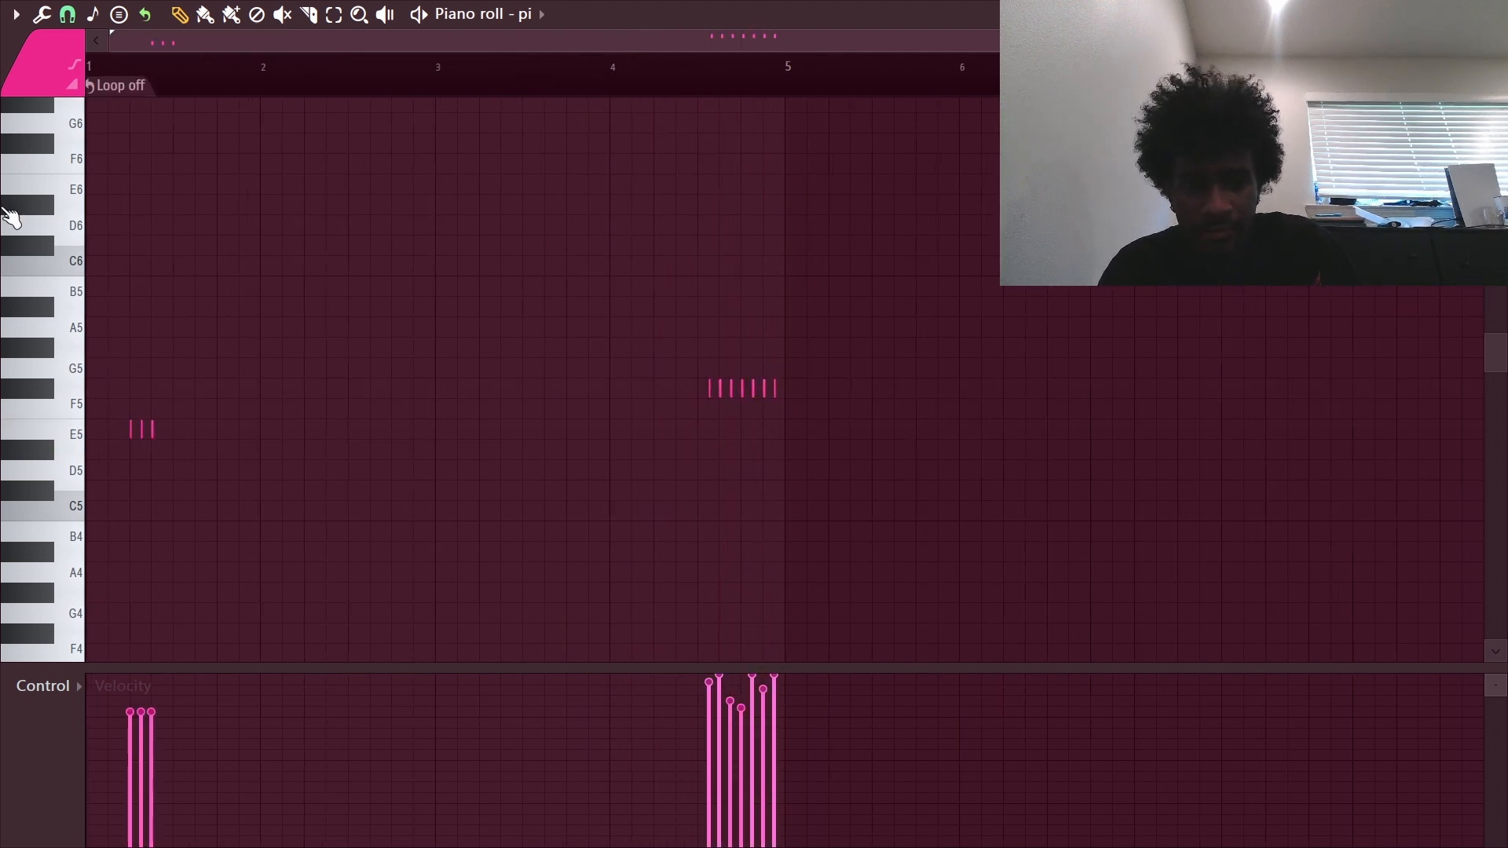
Return to the playlist and solo the pah track containing the Pierre lion roar clips.
{"action": "key", "text": "F5"}
{"action": "left_click", "coordinate": [330, 662]}
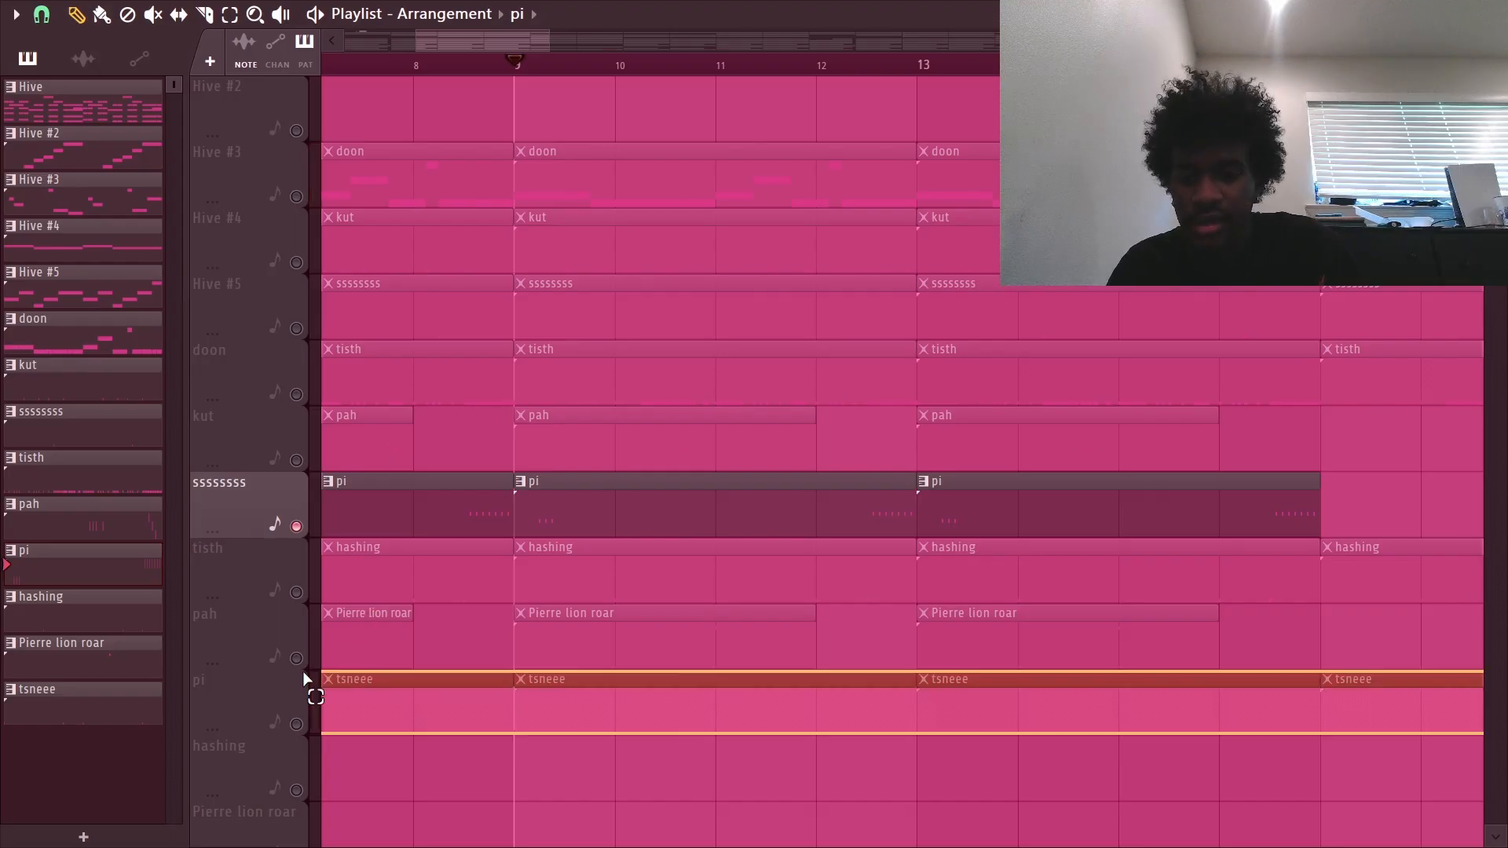
{"action": "left_click", "coordinate": [42, 14]}
{"action": "left_click", "coordinate": [46, 334]}
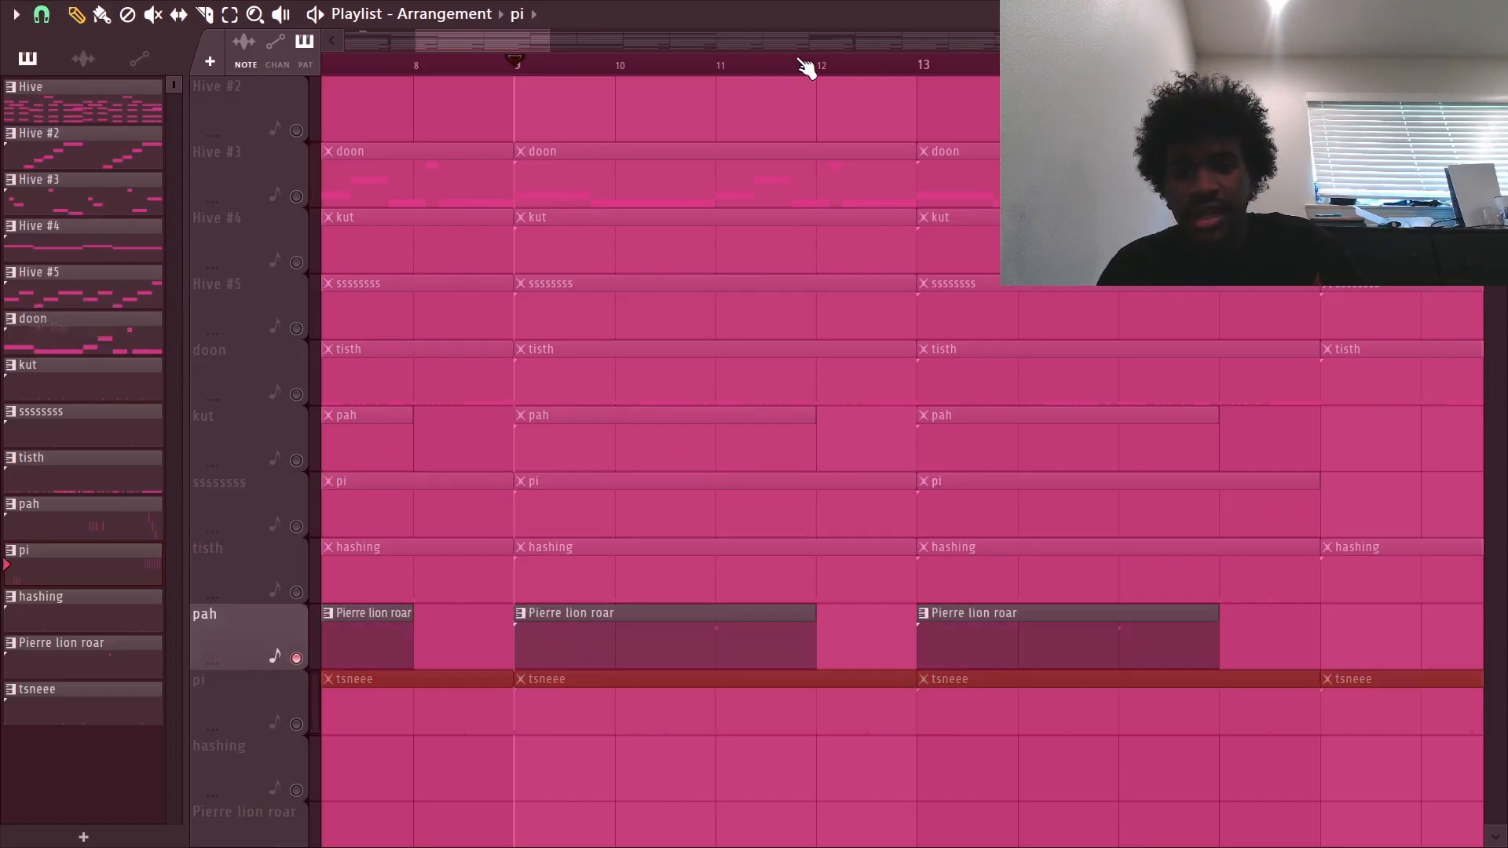
Set the playhead to bar 11 and audition the hit in the soloed Pierre lion roar clip.
{"action": "scroll", "coordinate": [730, 68], "scroll_direction": "up", "scroll_amount": 1}
{"action": "left_click", "coordinate": [721, 67]}
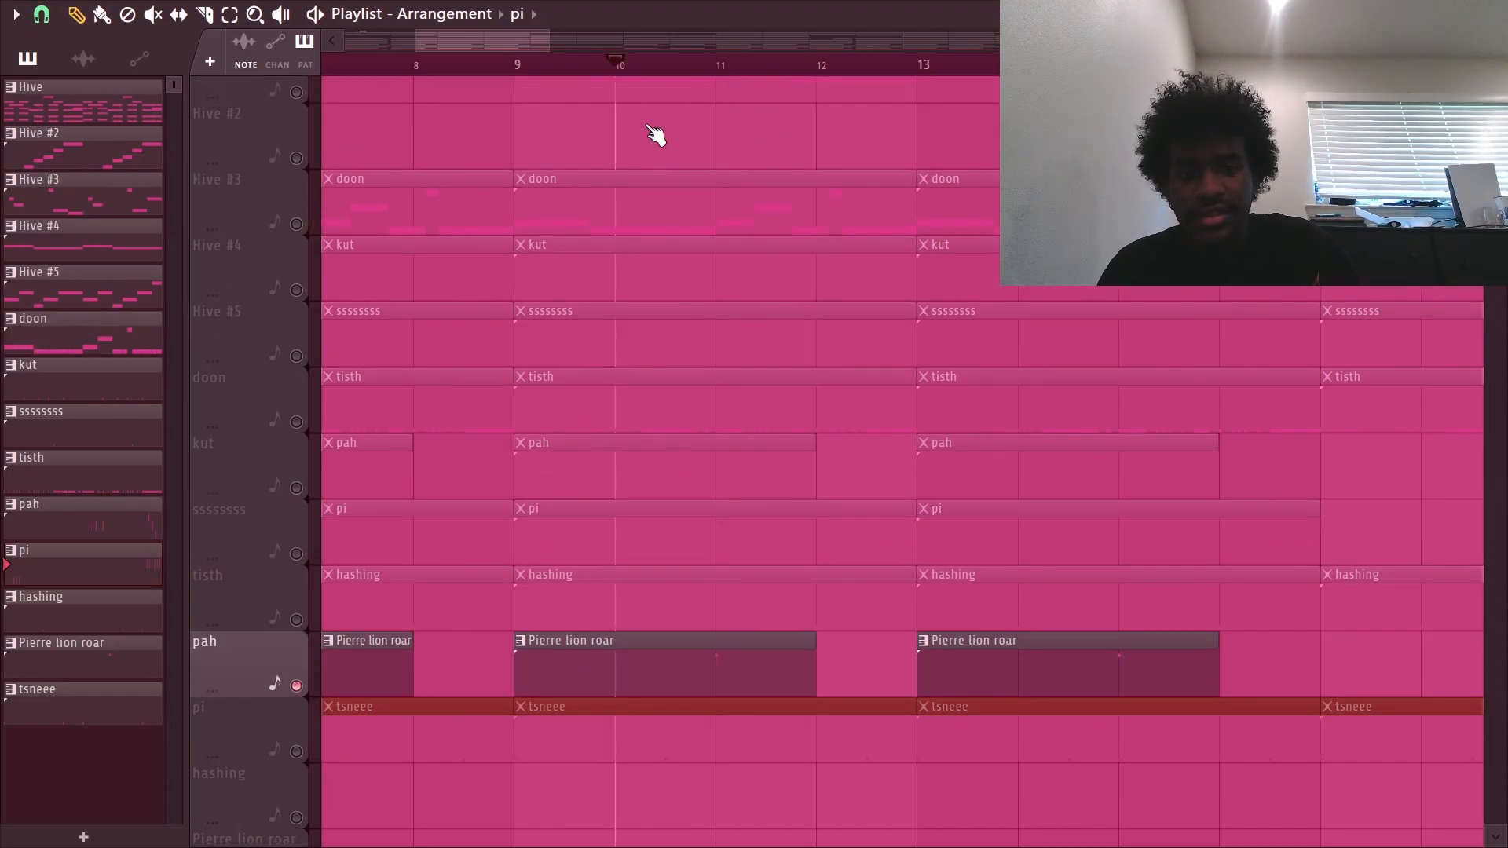
{"action": "scroll", "coordinate": [729, 496], "scroll_direction": "down", "scroll_amount": 2}
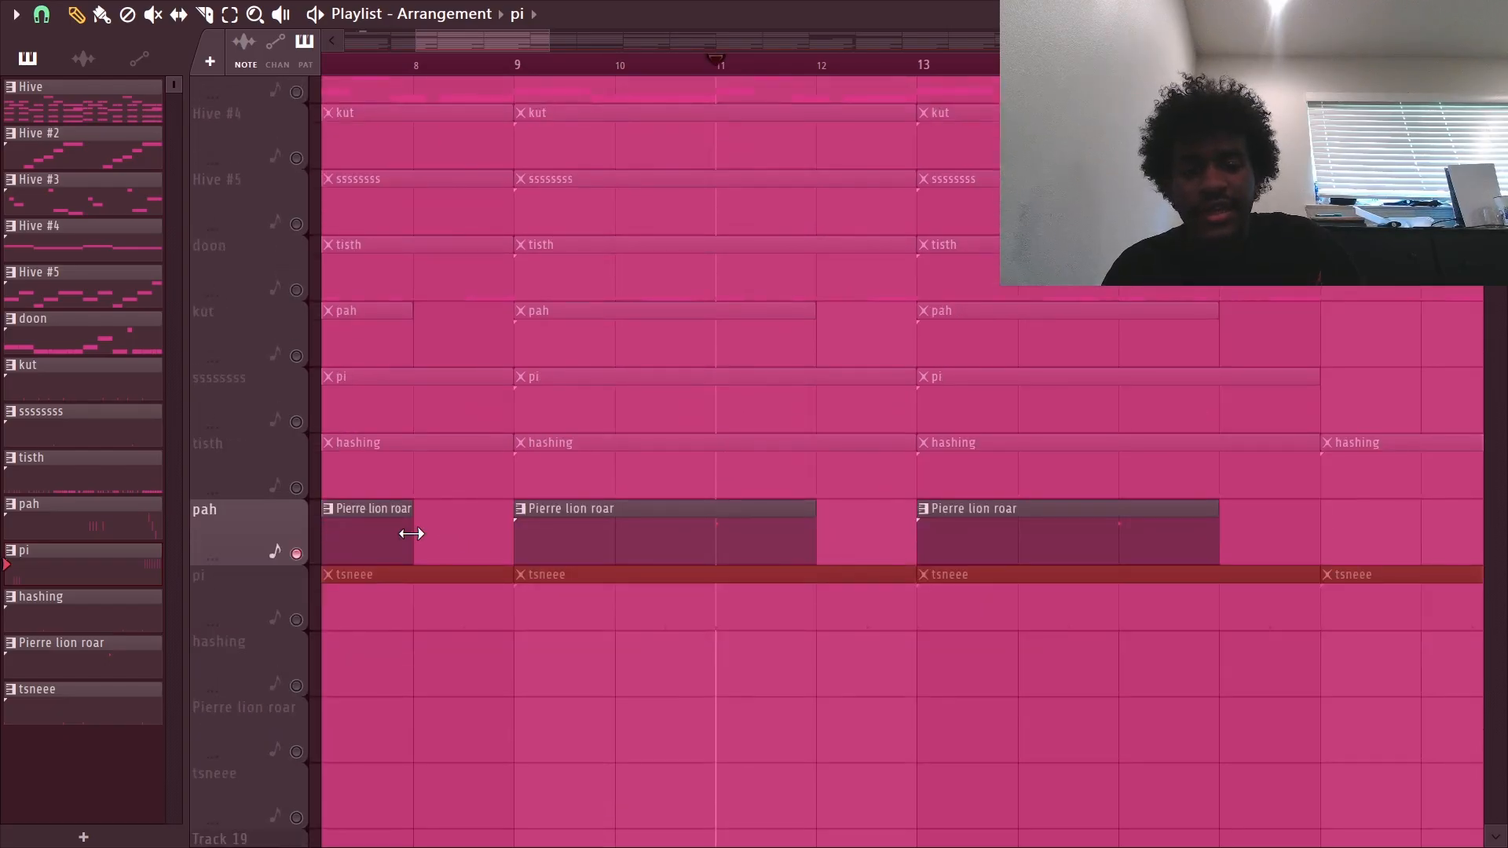
{"action": "scroll", "coordinate": [756, 519], "scroll_direction": "up", "scroll_amount": 4}
{"action": "scroll", "coordinate": [727, 680], "scroll_direction": "down", "scroll_amount": 4}
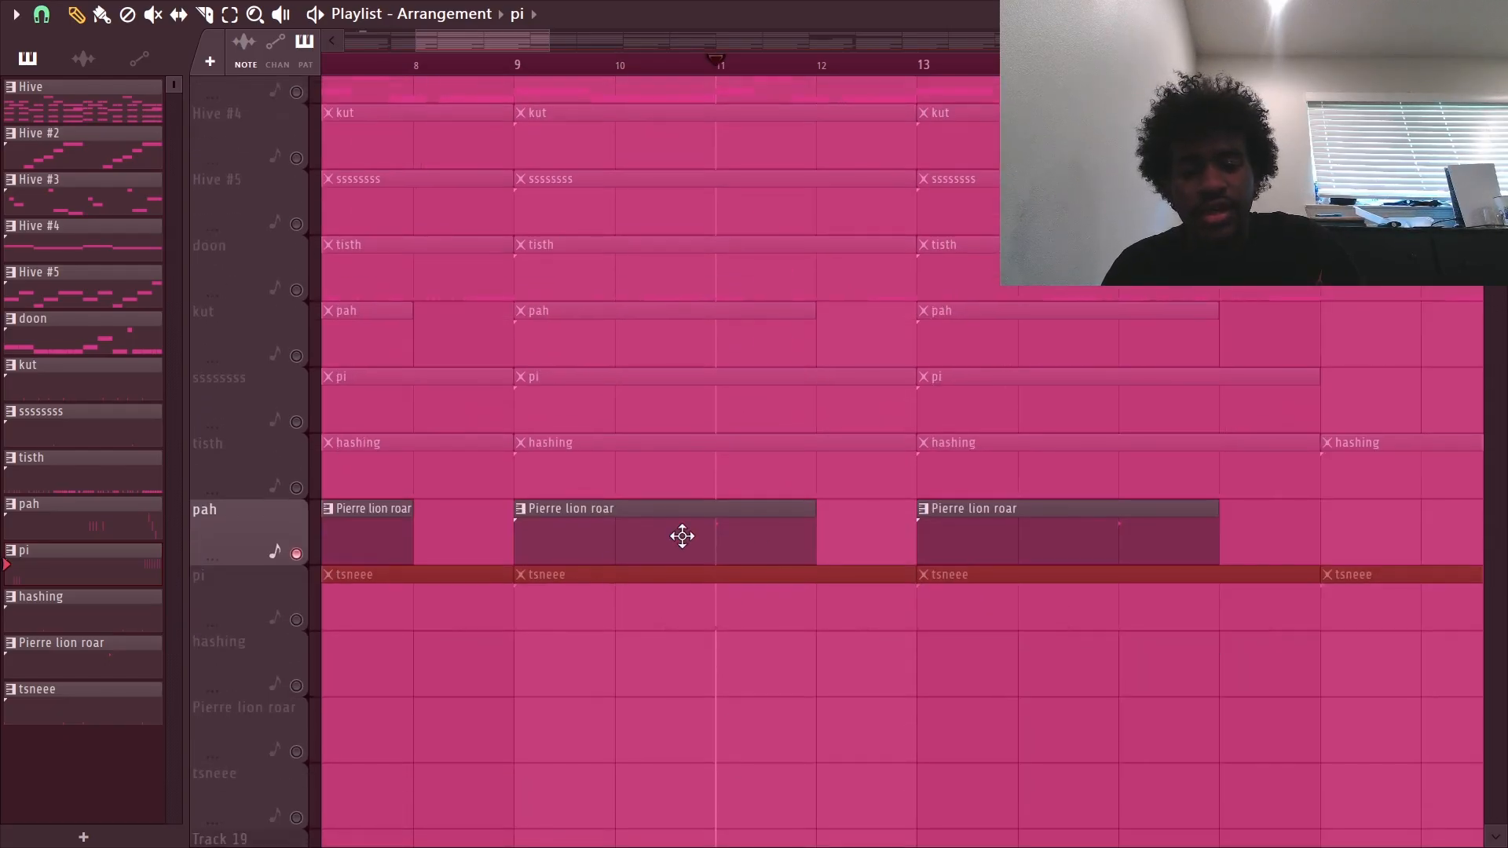
{"action": "scroll", "coordinate": [680, 532], "scroll_direction": "up", "scroll_amount": 2}
{"action": "left_click", "coordinate": [752, 521]}
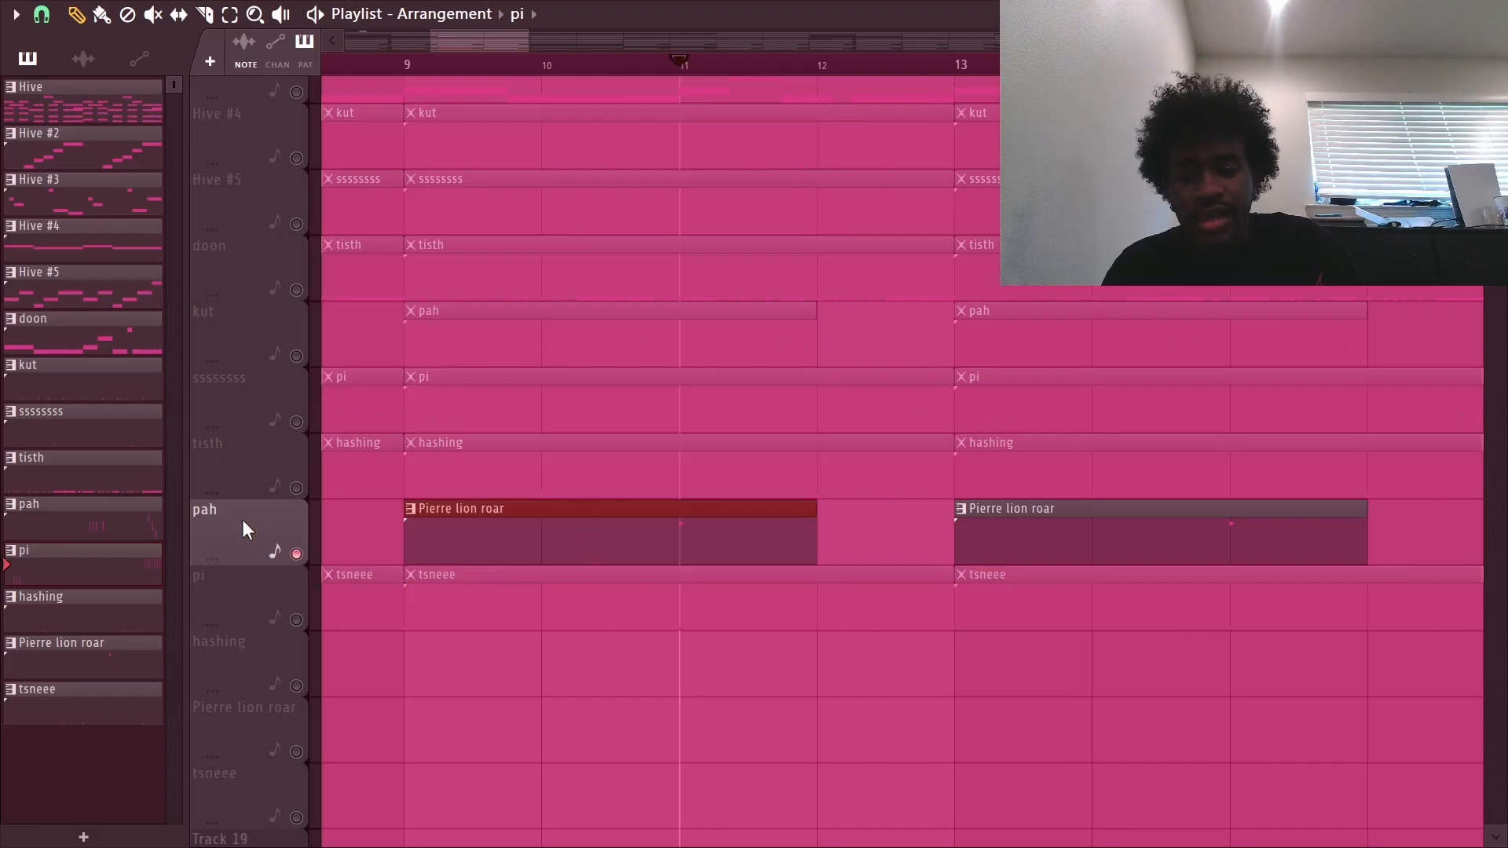
{"action": "key", "text": "space"}
{"action": "key", "text": "space"}
Unsolo the pah track so all tracks are audible and show the full arrangement in the playlist.
{"action": "scroll", "coordinate": [375, 525], "scroll_direction": "down", "scroll_amount": 4}
{"action": "right_click", "coordinate": [297, 555]}
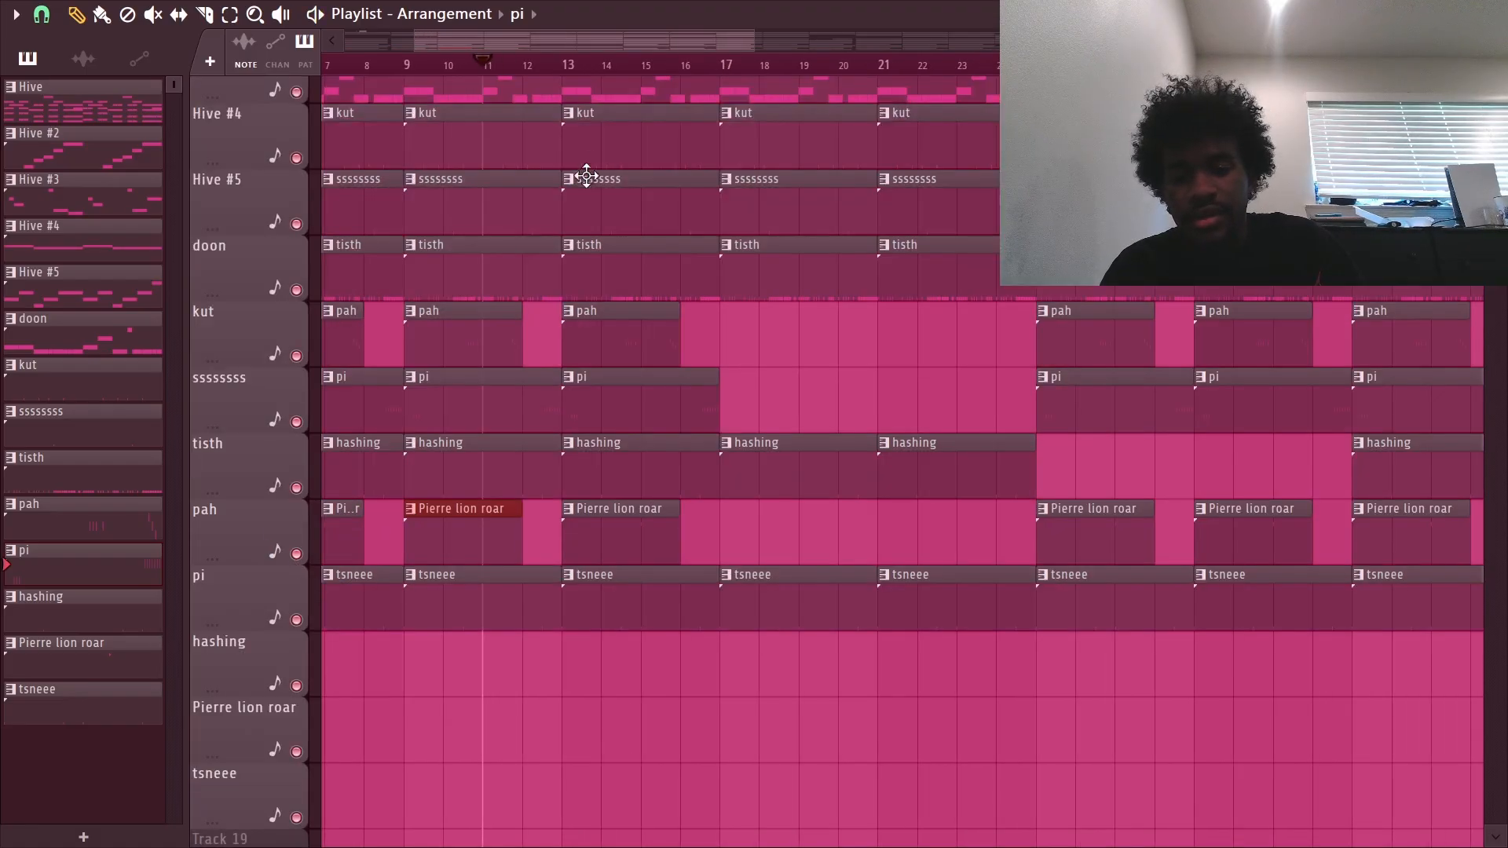
{"action": "scroll", "coordinate": [550, 129], "scroll_direction": "down", "scroll_amount": 3}
{"action": "double_click", "coordinate": [498, 83]}
{"action": "left_click", "coordinate": [1497, 14]}
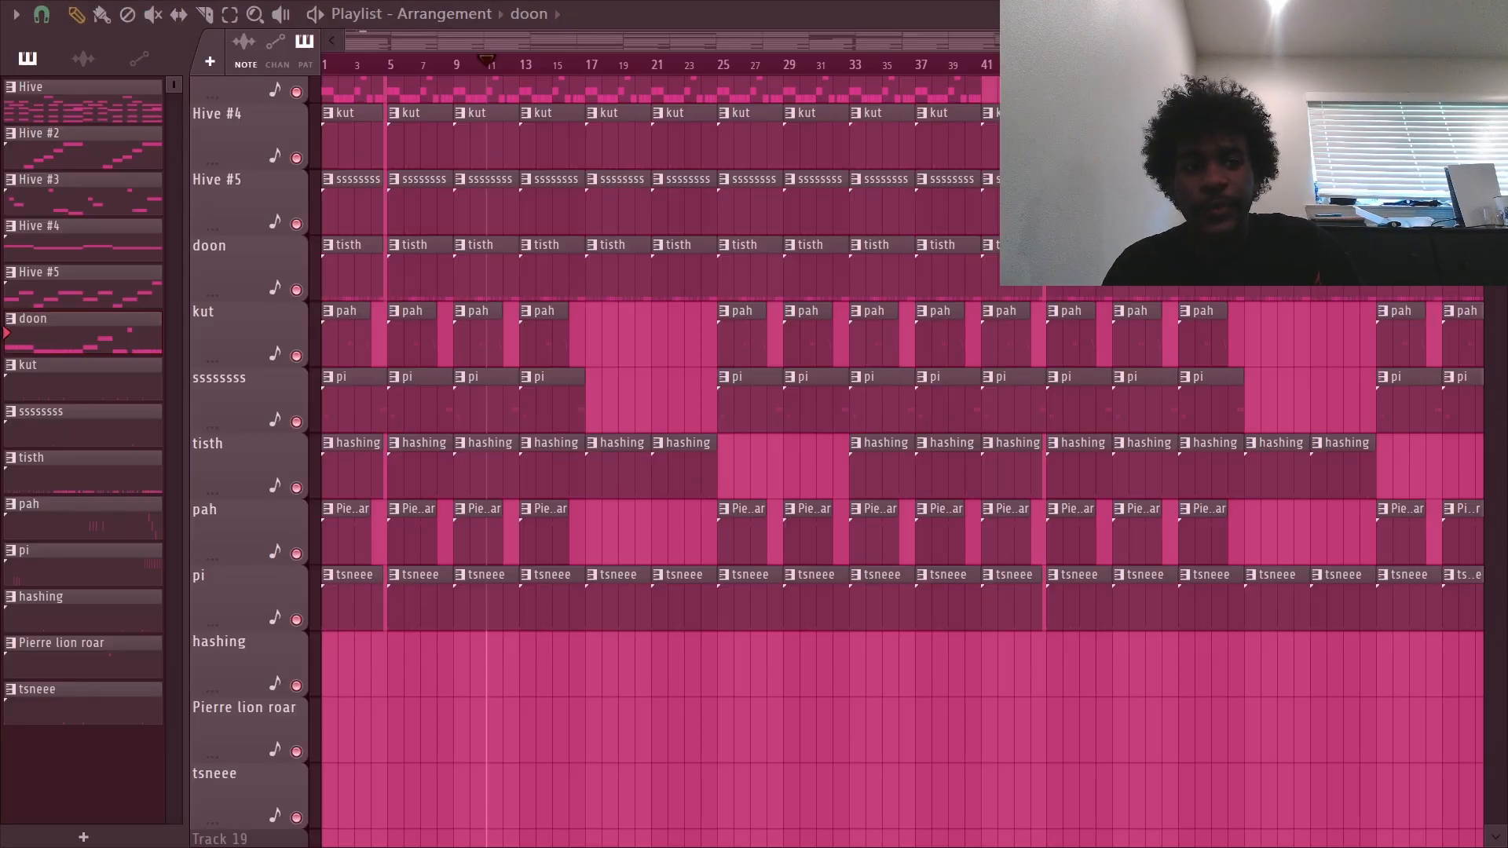
Close the playlist and the Hive #5 plugin window.
{"action": "left_click", "coordinate": [881, 66]}
{"action": "left_click", "coordinate": [1496, 14]}
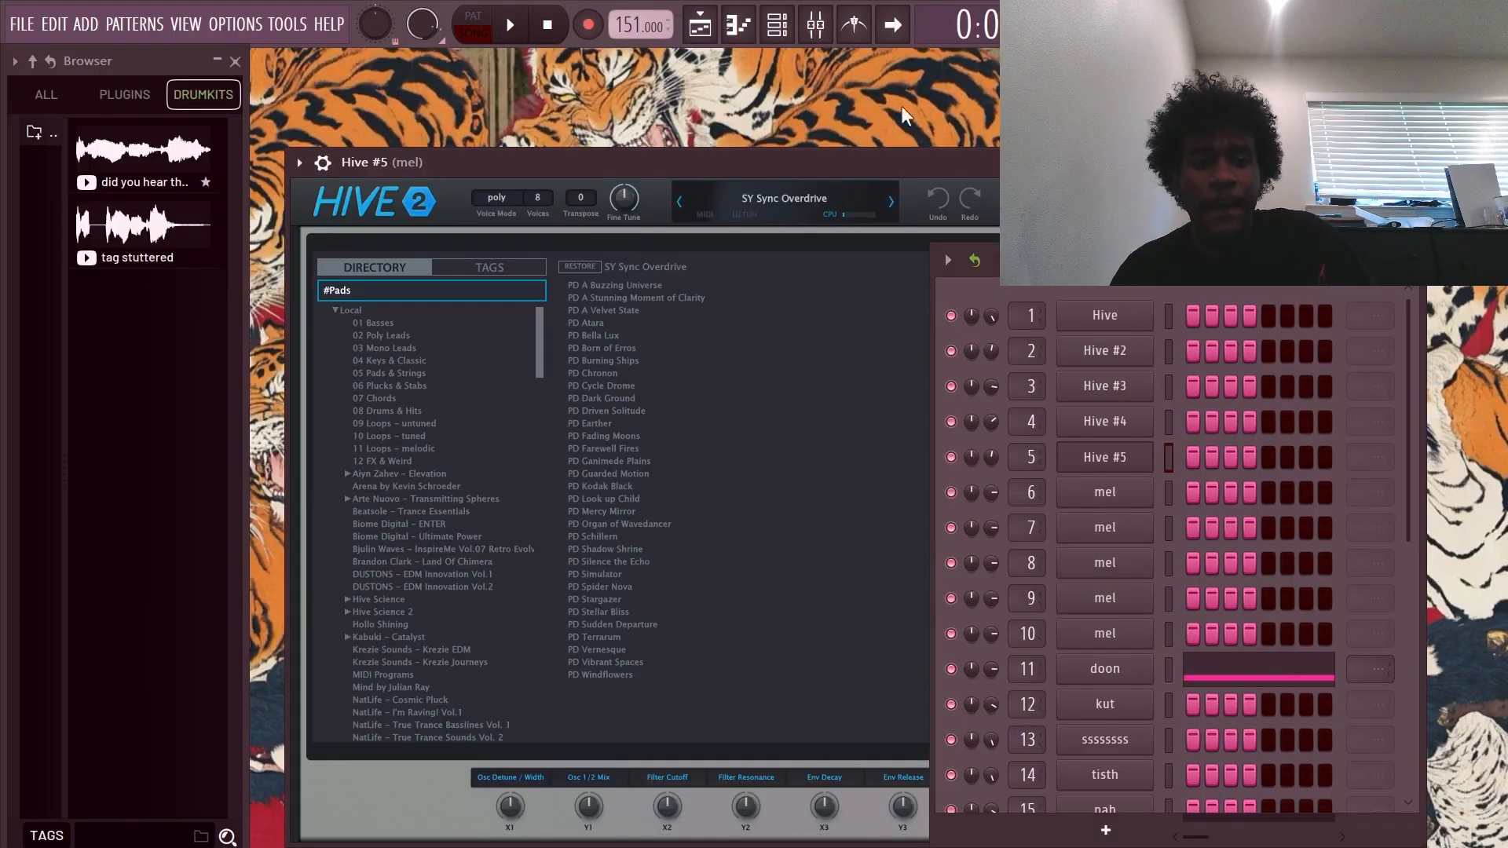
{"action": "left_click", "coordinate": [1268, 163]}
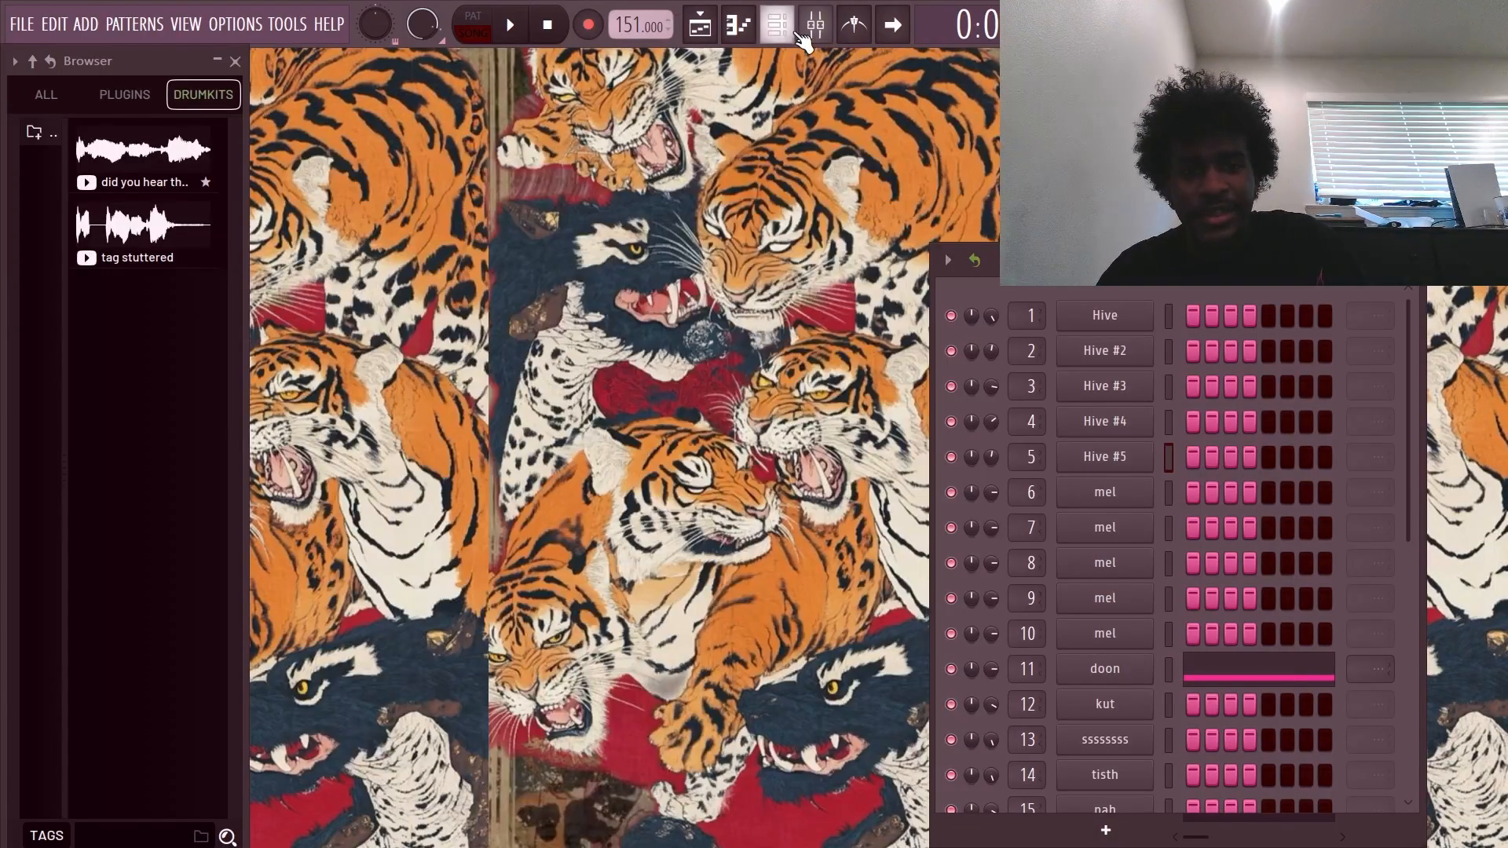
Open the Fruity Parametric EQ 2 on mixer insert 11 (drum) and close the mixer to inspect its curve.
{"action": "left_click", "coordinate": [815, 25]}
{"action": "left_click", "coordinate": [885, 448]}
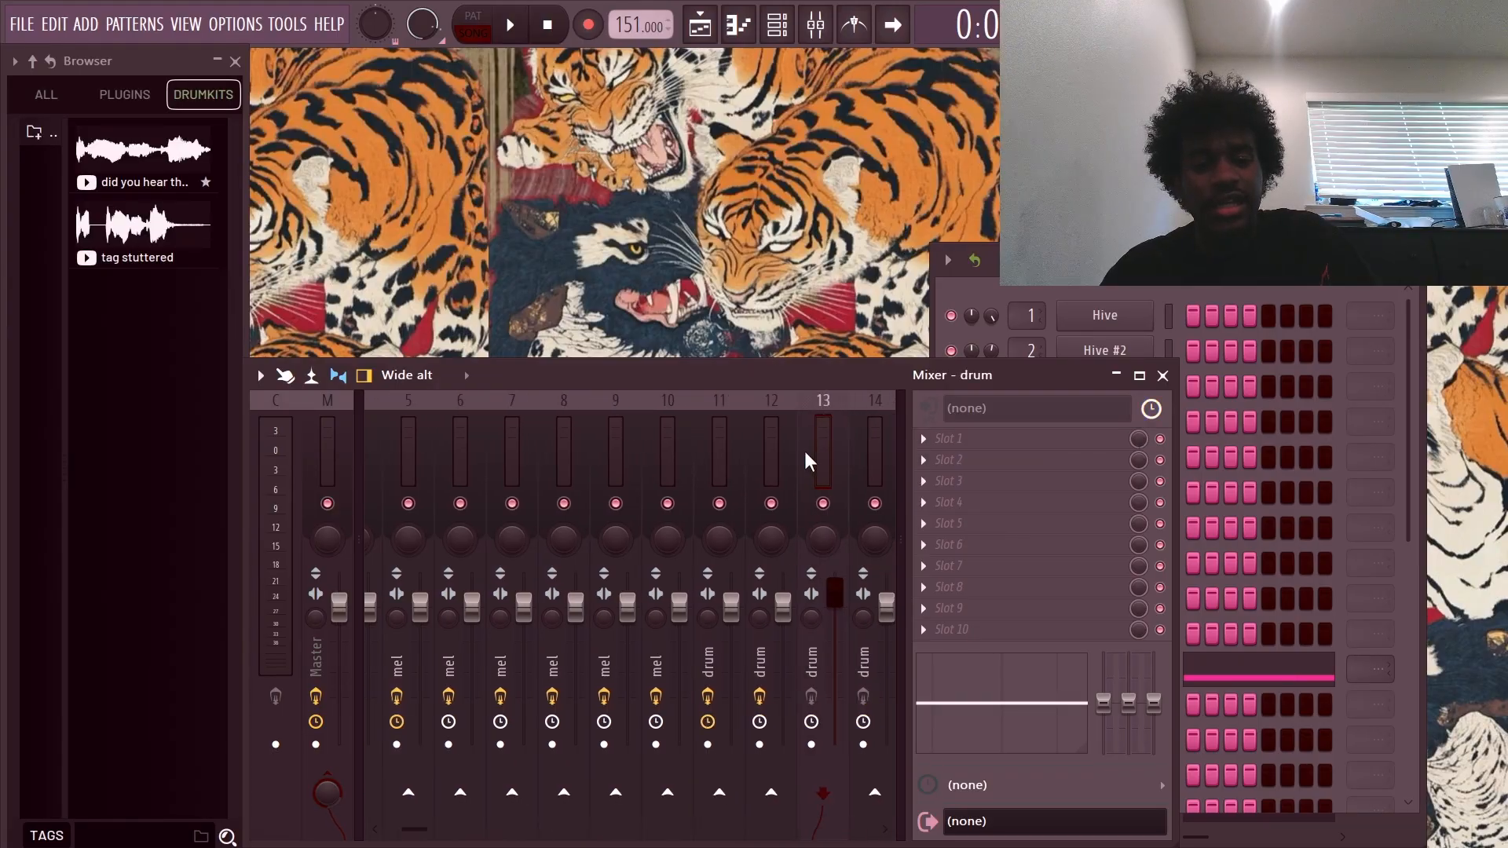
{"action": "left_click", "coordinate": [987, 438]}
{"action": "left_click_drag", "start_coordinate": [1068, 384], "coordinate": [1010, 463]}
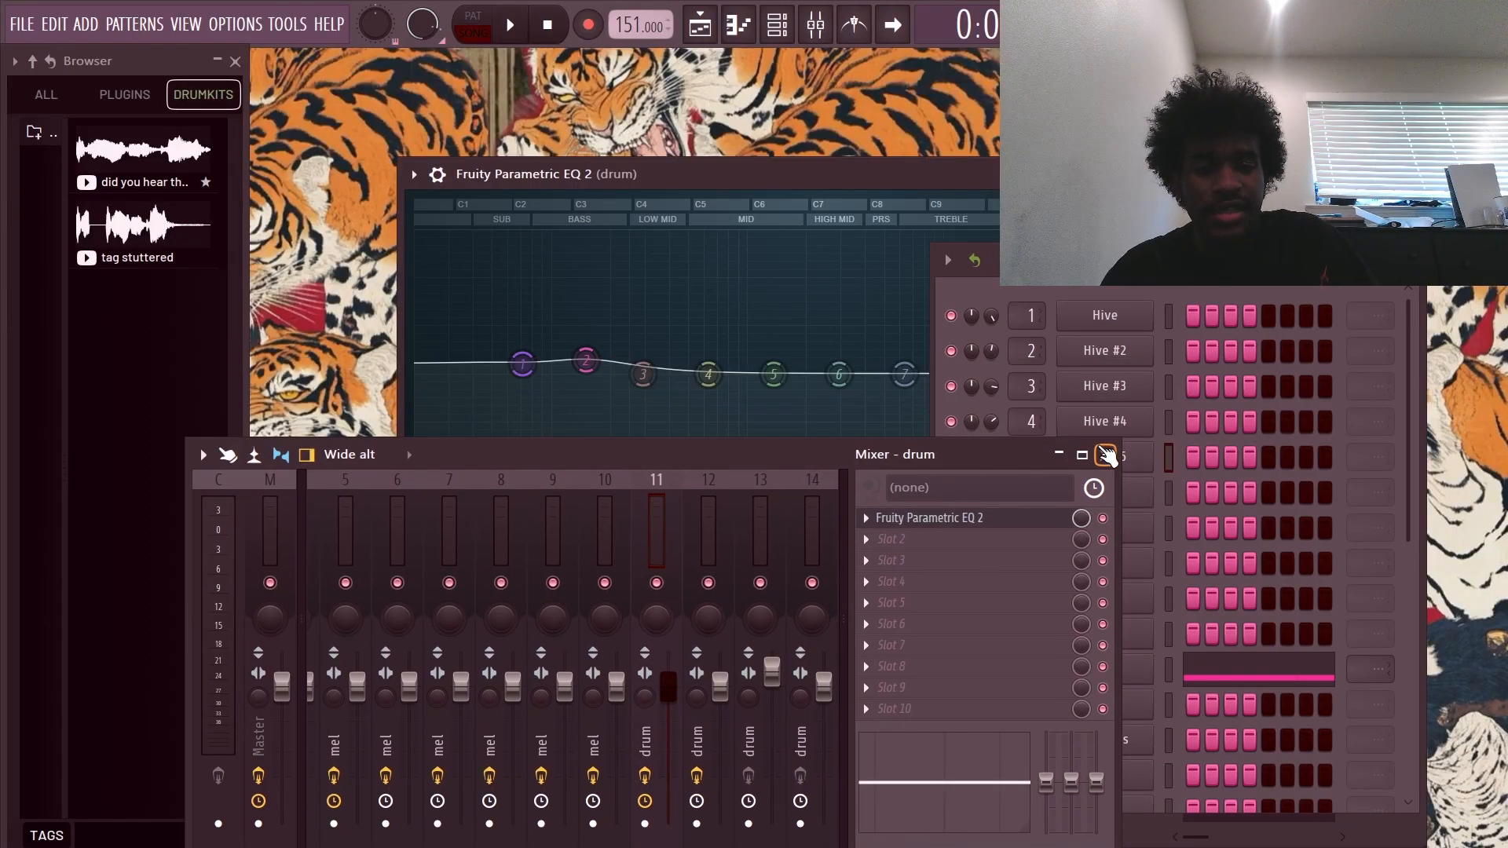
{"action": "left_click", "coordinate": [1107, 455]}
{"action": "left_click", "coordinate": [1492, 13]}
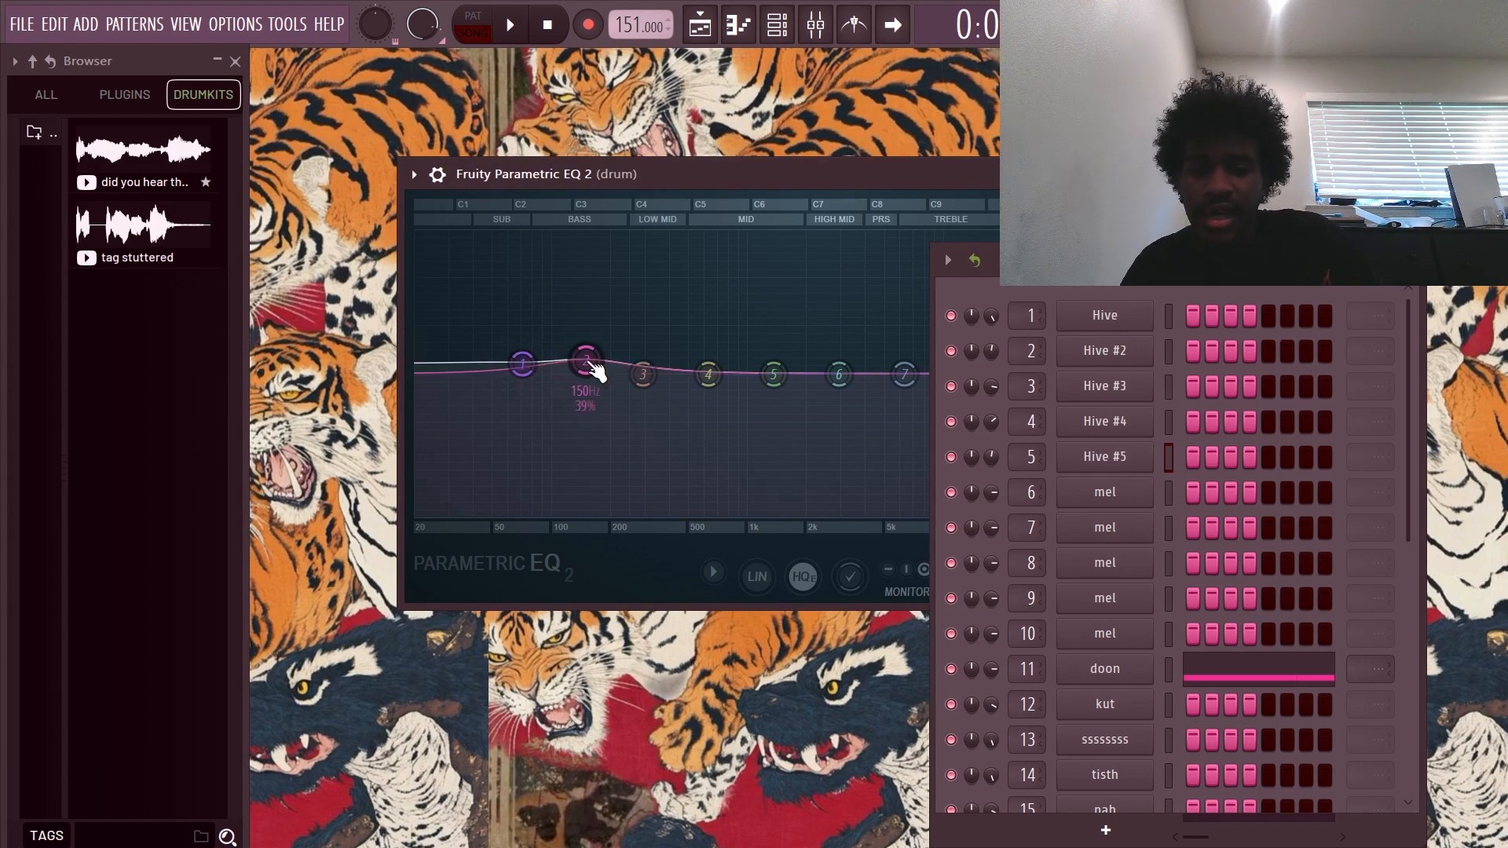
Reopen the mixer at full size and select the Master track.
{"action": "left_click", "coordinate": [816, 24]}
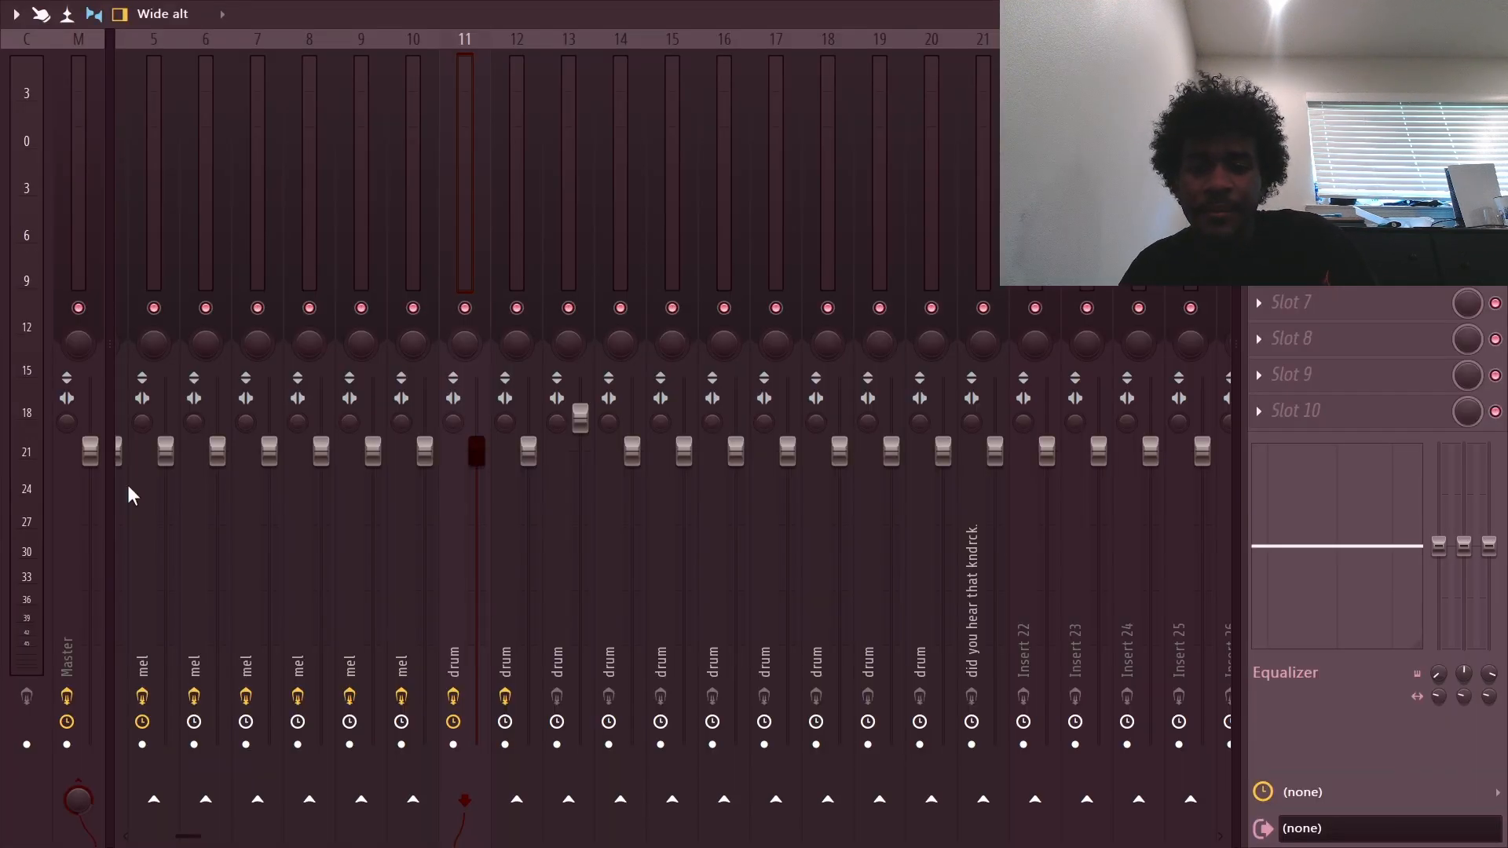
{"action": "left_click", "coordinate": [67, 81]}
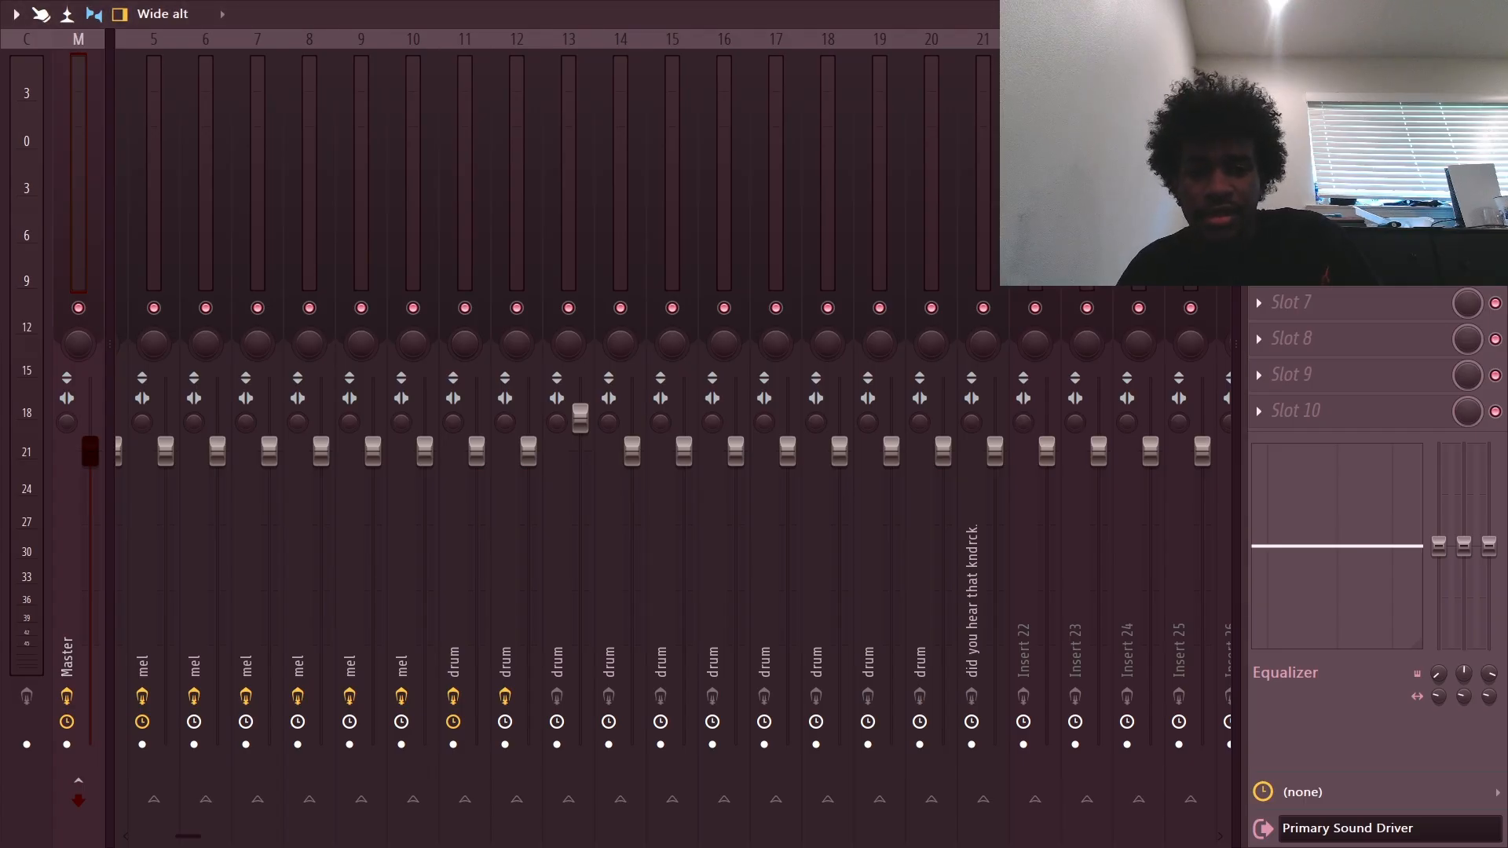
Restore the mixer to its smaller size and close it along with the open soft clipper, limiter and parametric EQ windows.
{"action": "left_click", "coordinate": [1474, 14]}
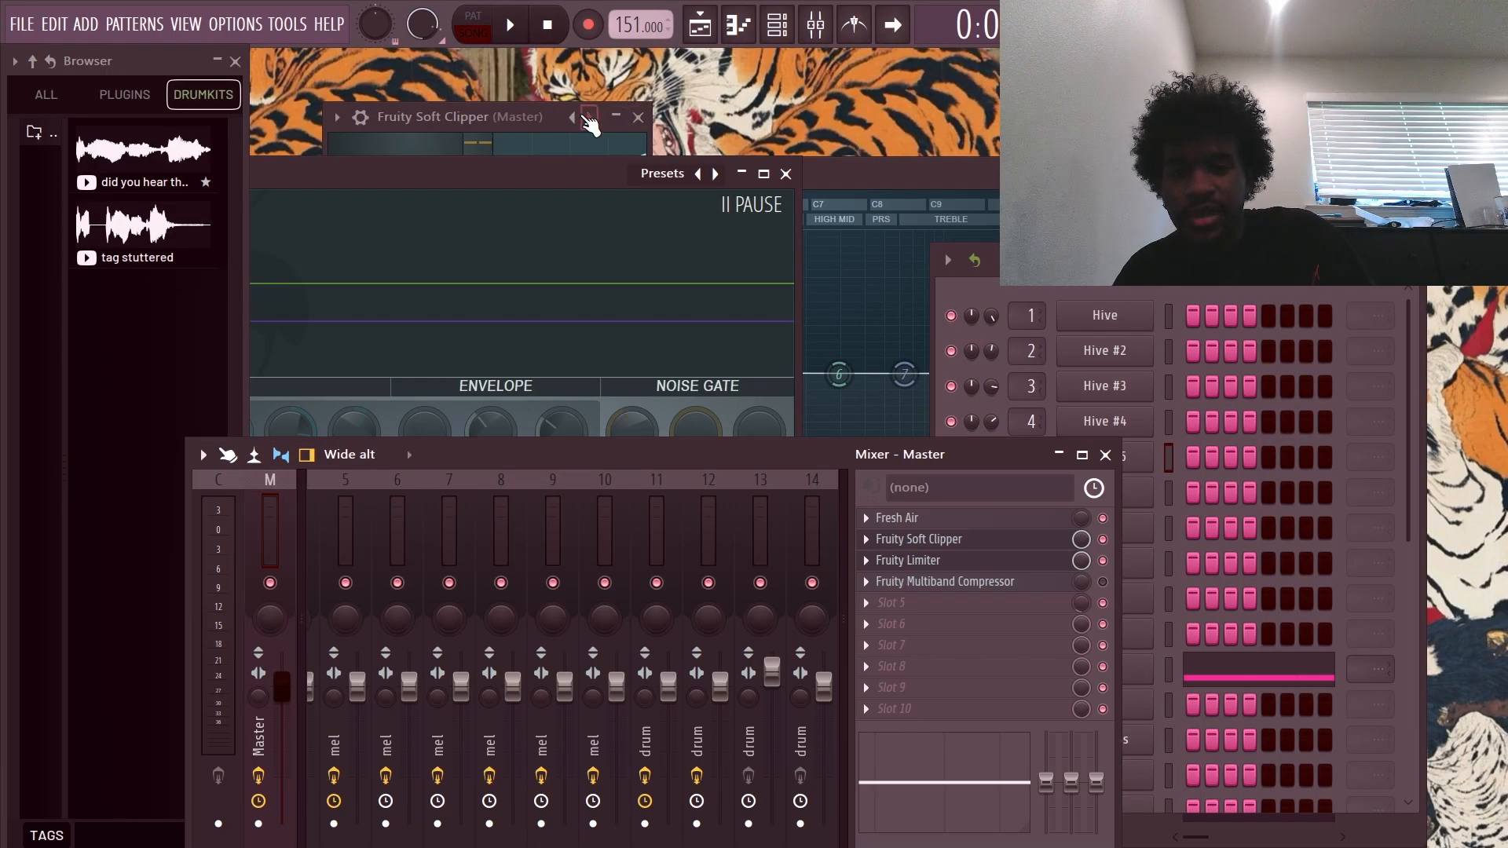
{"action": "left_click", "coordinate": [589, 117]}
{"action": "left_click", "coordinate": [681, 146]}
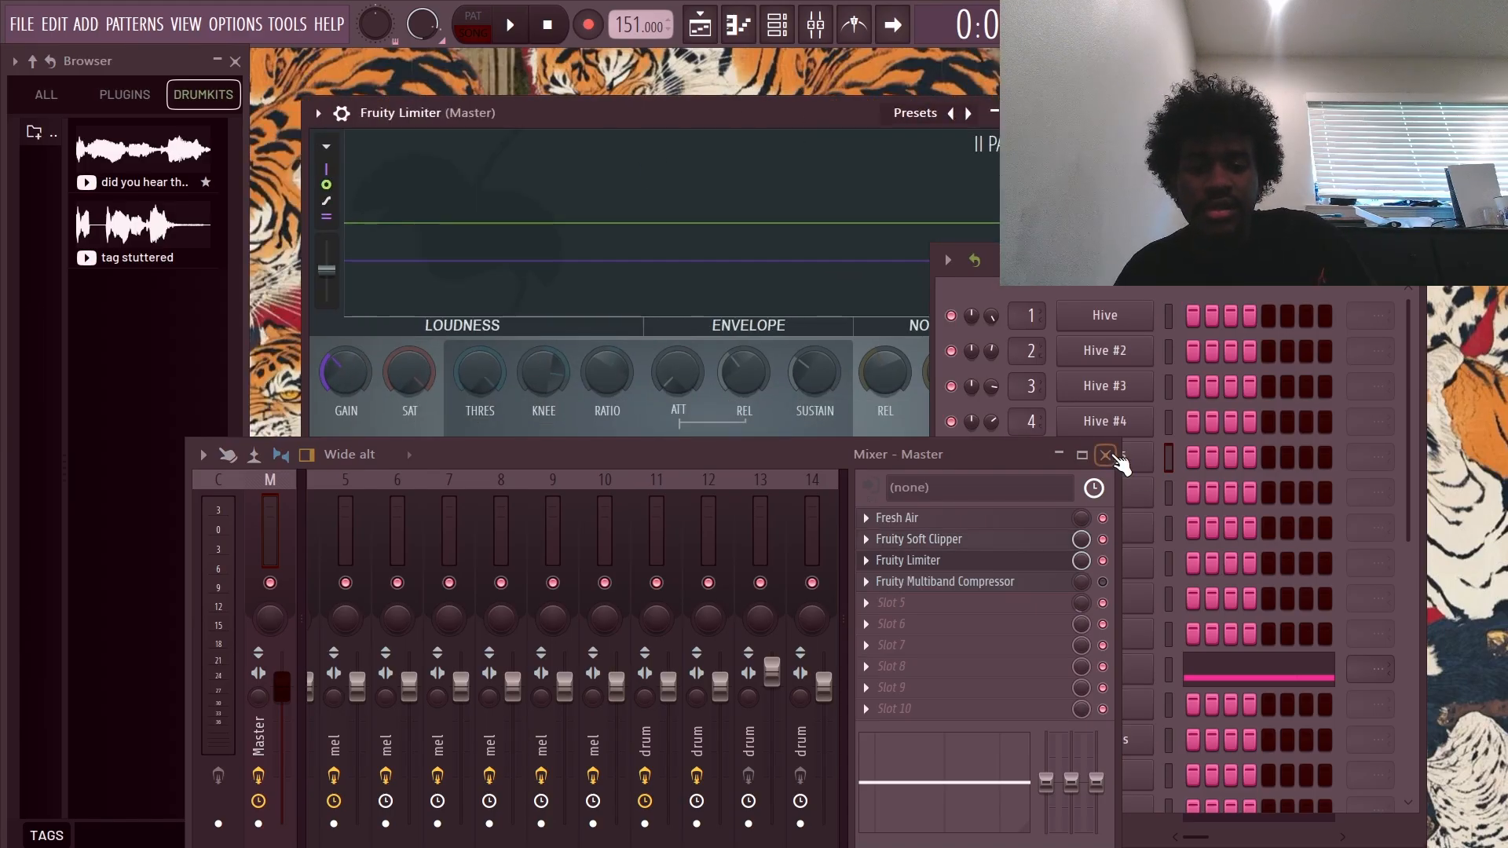
{"action": "left_click", "coordinate": [1107, 455]}
{"action": "left_click", "coordinate": [1012, 114]}
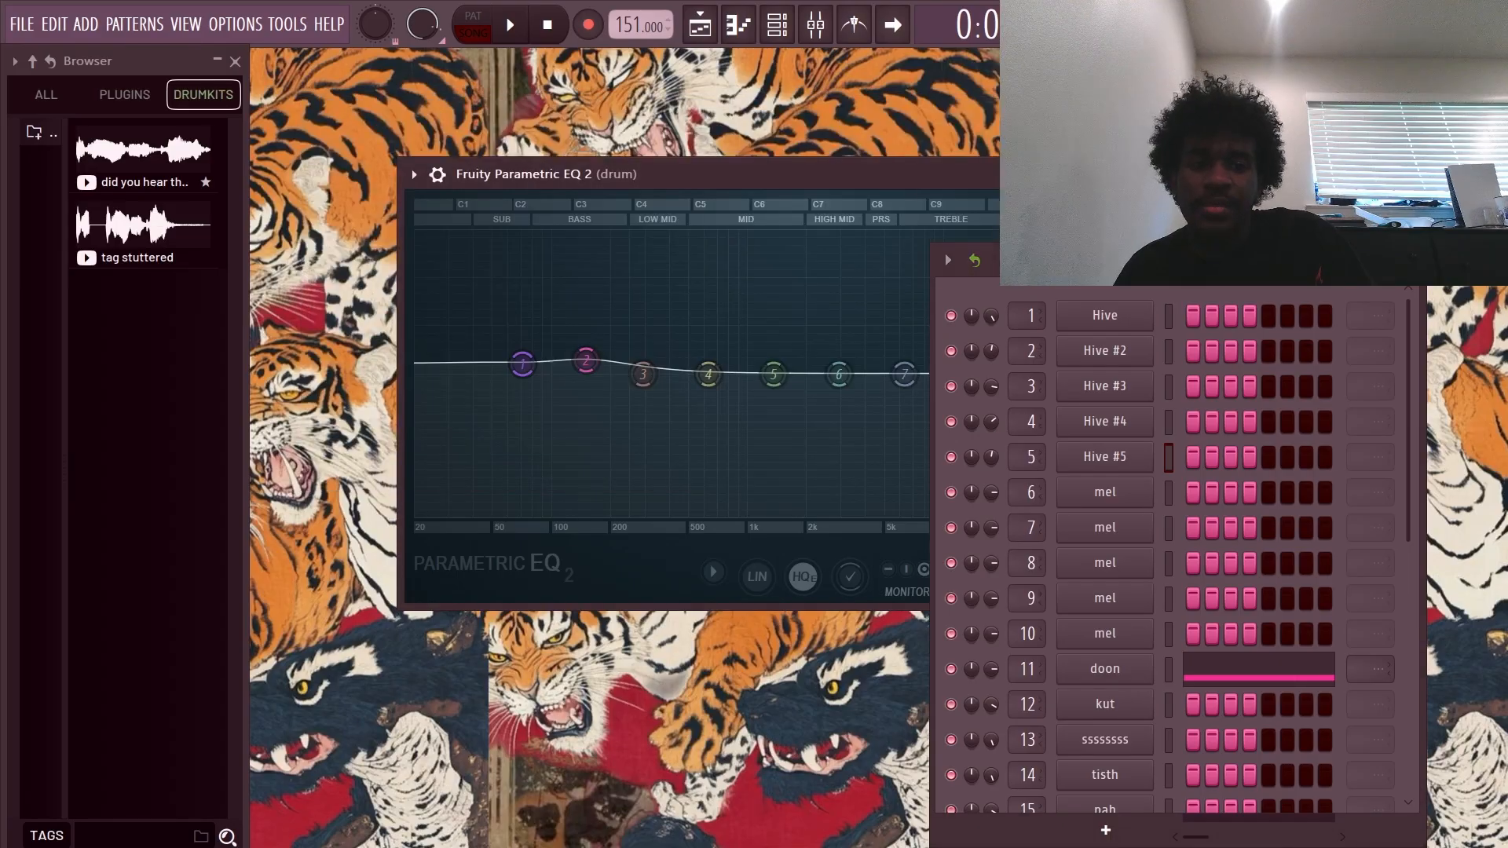
{"action": "left_click", "coordinate": [989, 174]}
Open the playlist and examine how the melody, bass and drum patterns are laid out across the tracks.
{"action": "left_click", "coordinate": [700, 25]}
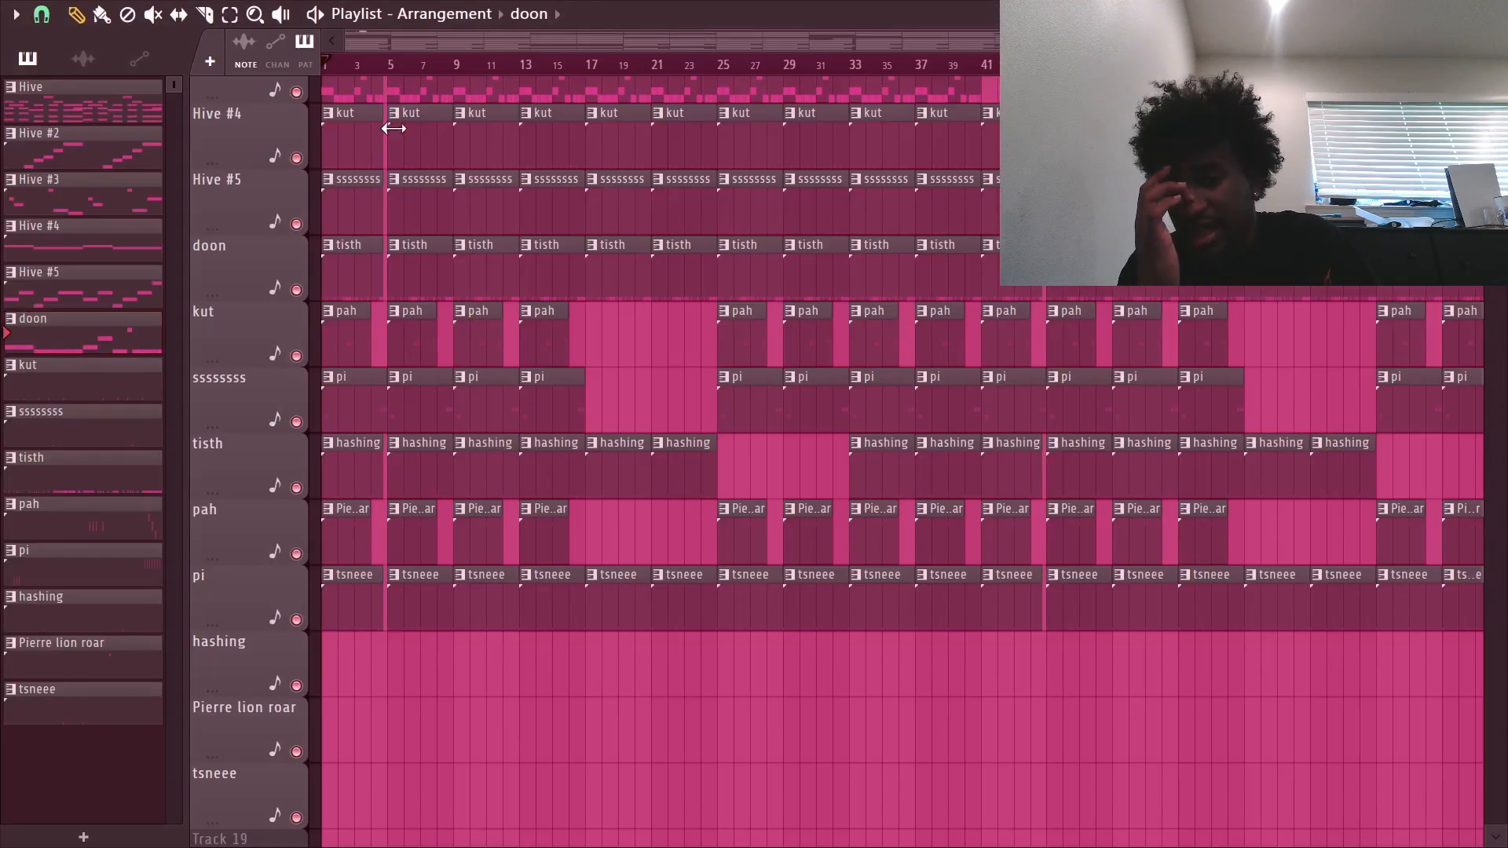
{"action": "scroll", "coordinate": [417, 75], "scroll_direction": "down", "scroll_amount": 2}
{"action": "scroll", "coordinate": [233, 310], "scroll_direction": "up", "scroll_amount": 6}
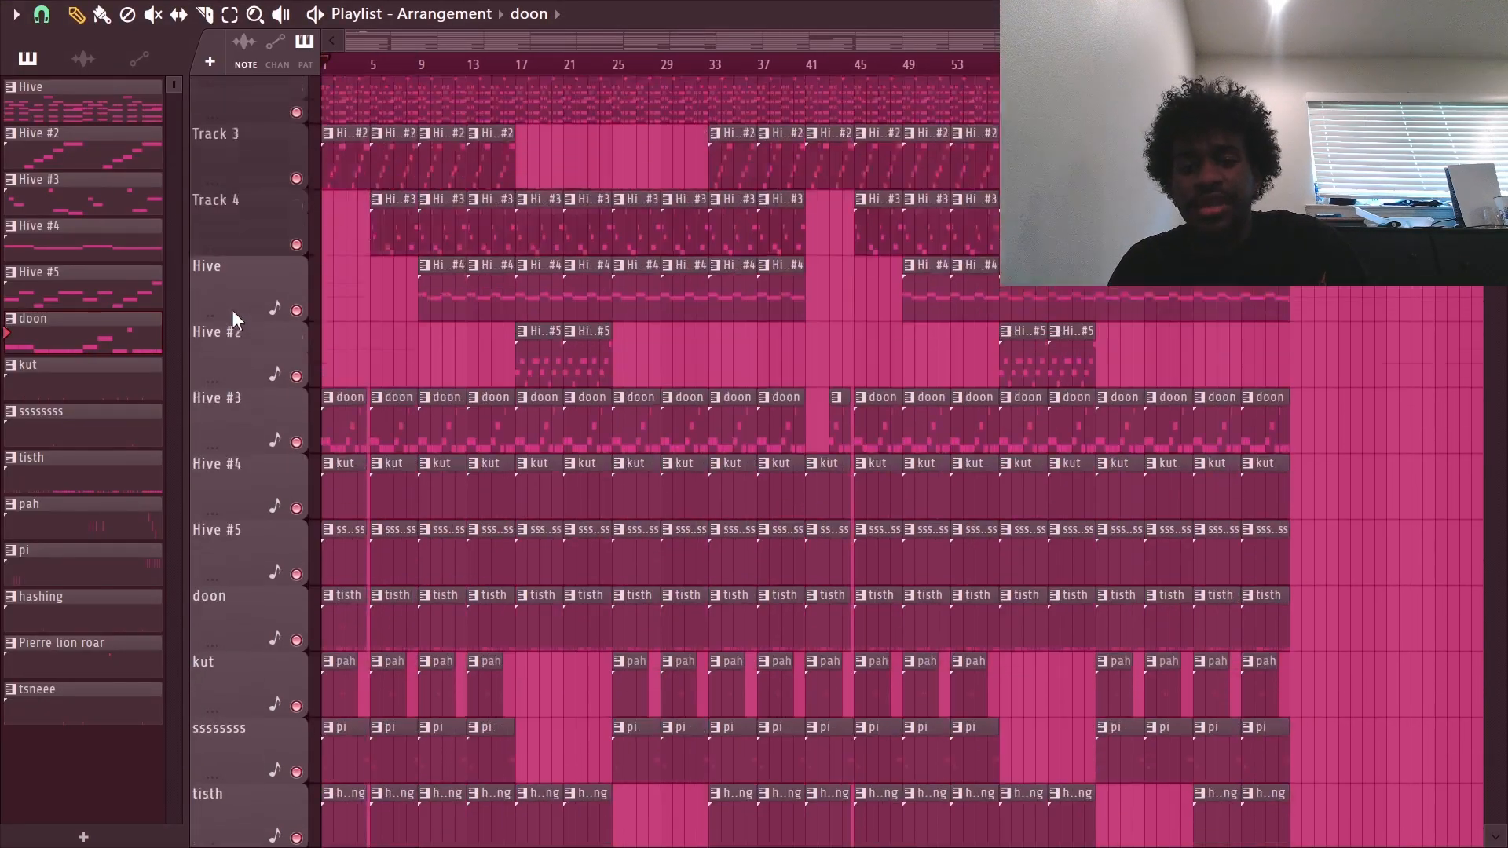
{"action": "scroll", "coordinate": [232, 309], "scroll_direction": "up", "scroll_amount": 3}
{"action": "scroll", "coordinate": [298, 267], "scroll_direction": "down", "scroll_amount": 2}
{"action": "scroll", "coordinate": [314, 270], "scroll_direction": "up", "scroll_amount": 1}
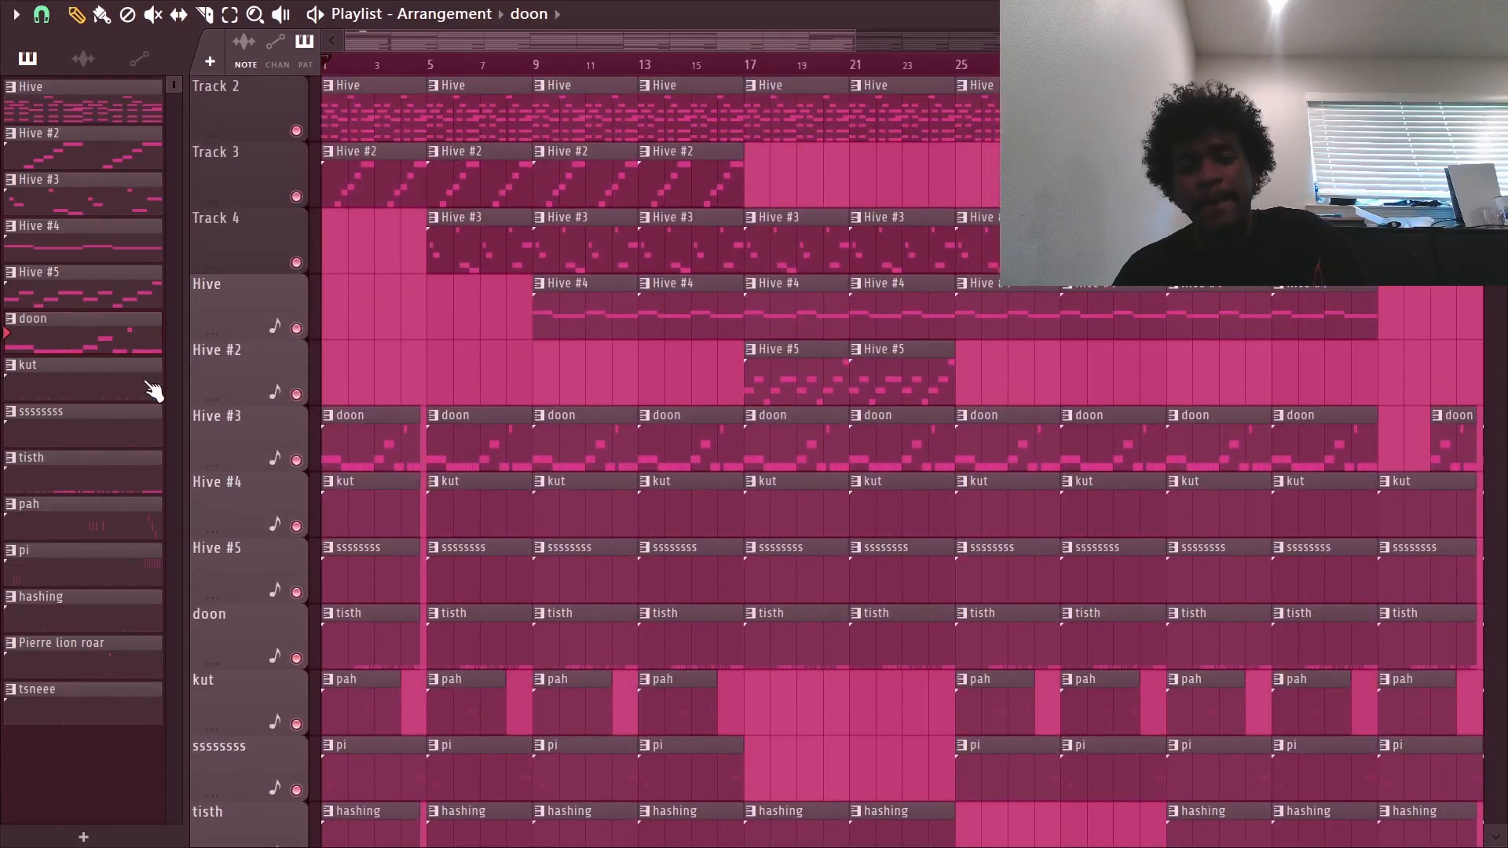
{"action": "scroll", "coordinate": [349, 455], "scroll_direction": "down", "scroll_amount": 6}
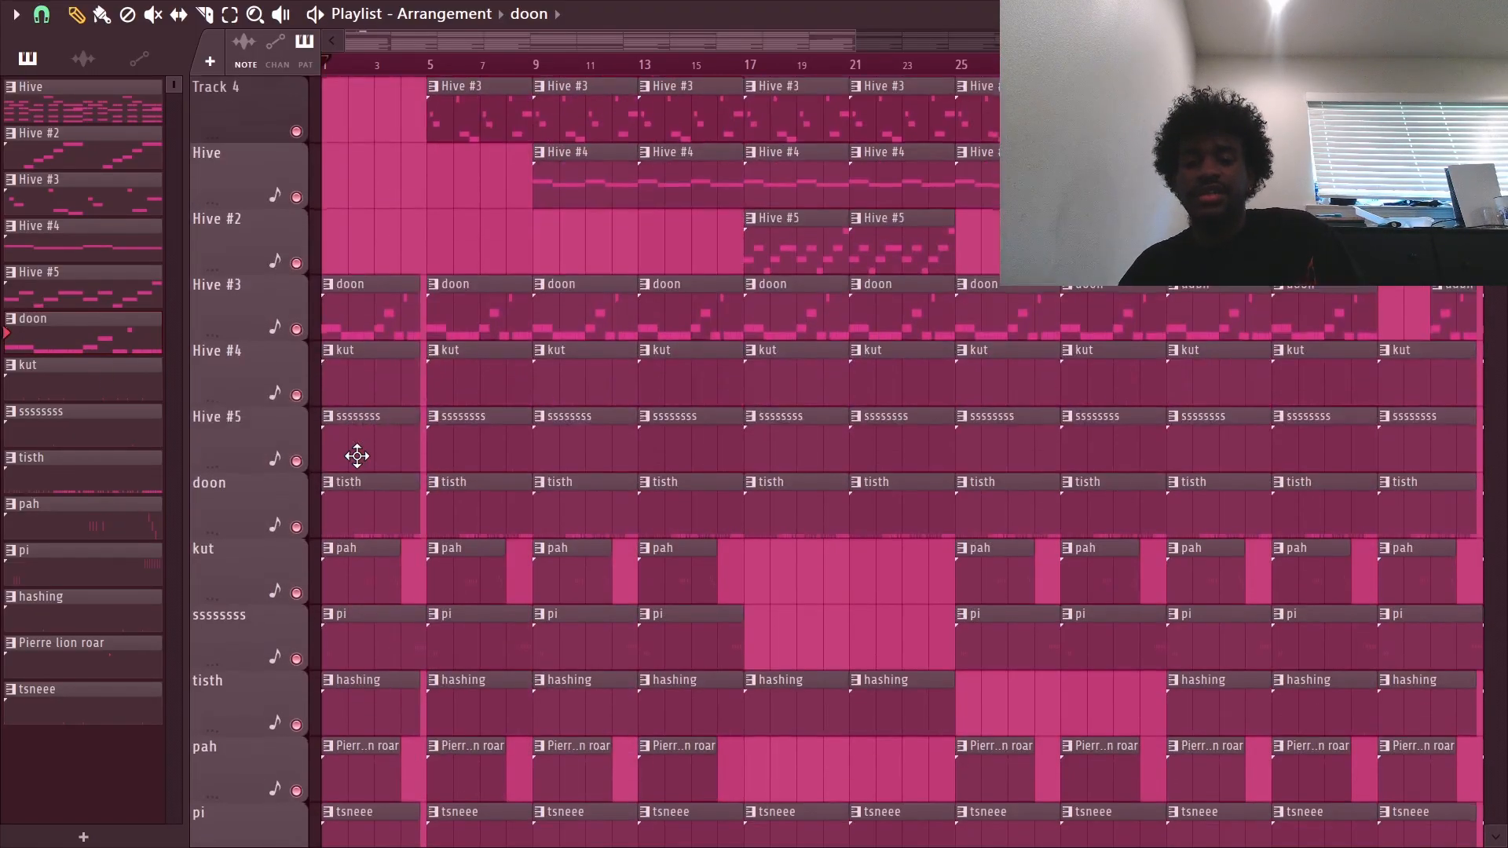
{"action": "scroll", "coordinate": [554, 528], "scroll_direction": "up", "scroll_amount": 3}
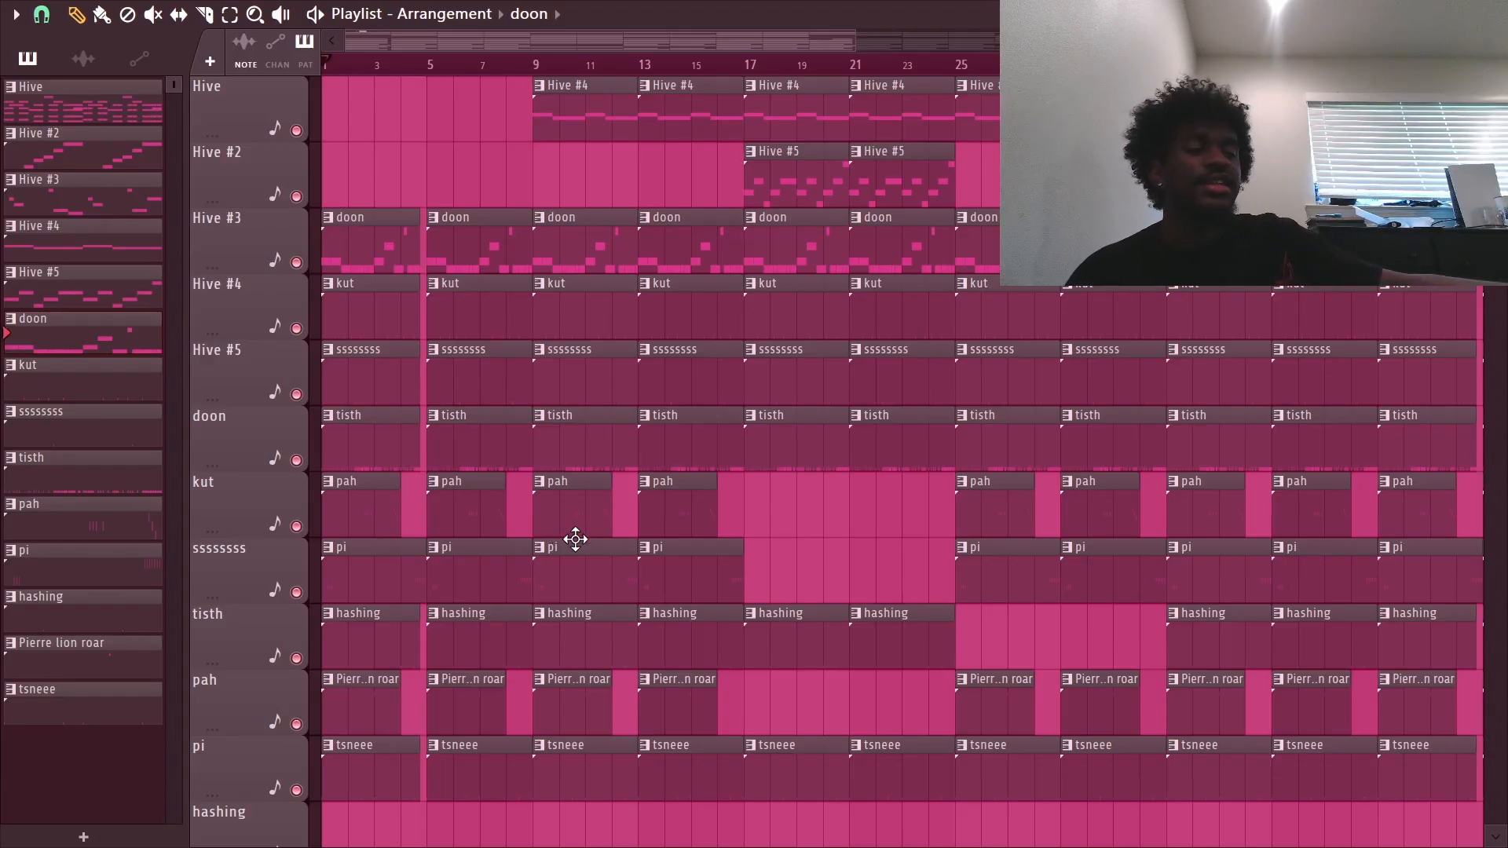
{"action": "scroll", "coordinate": [456, 472], "scroll_direction": "up", "scroll_amount": 3}
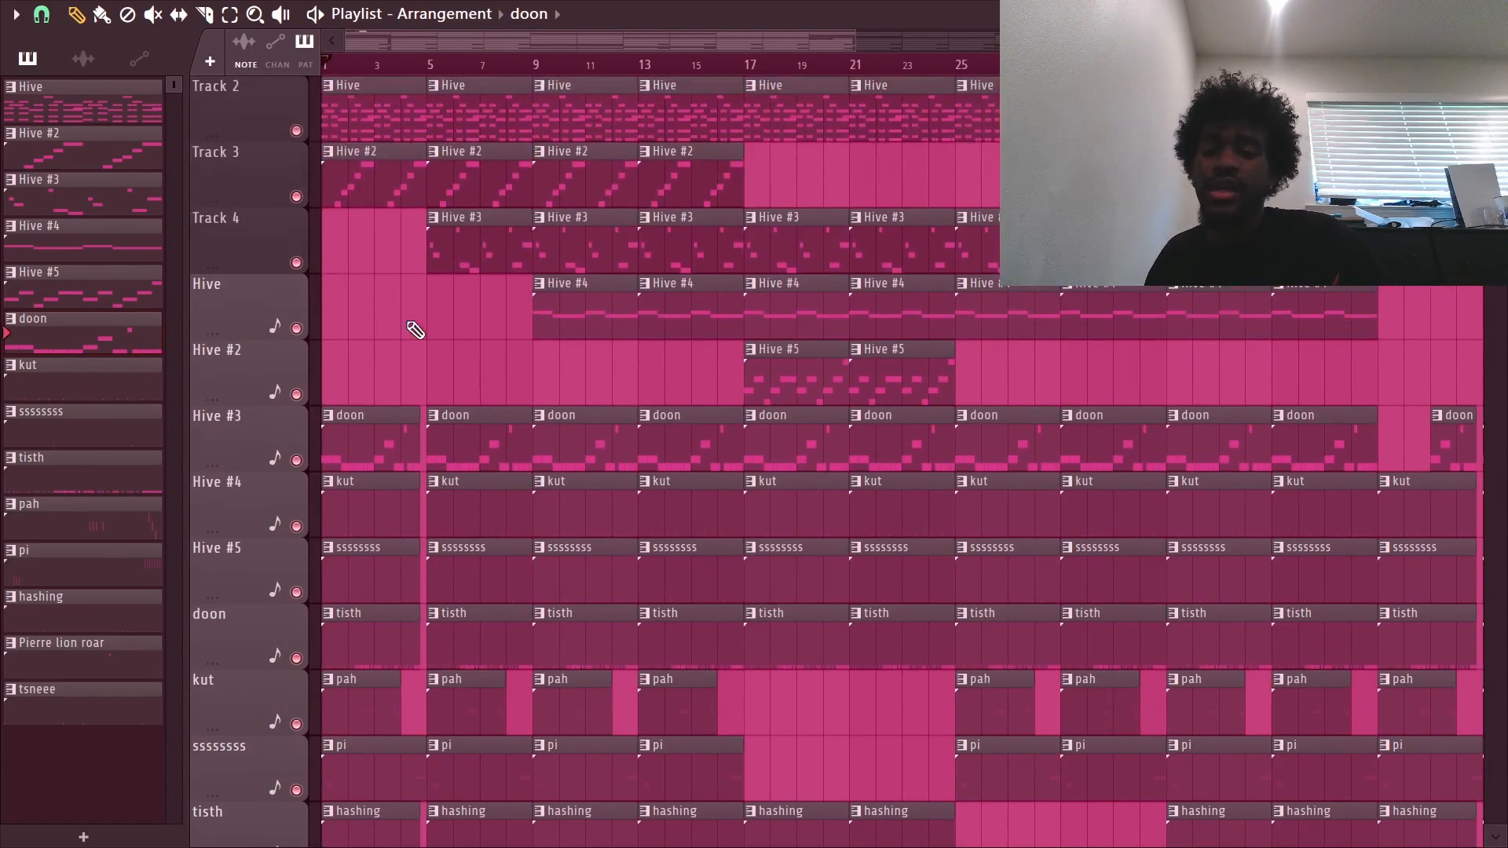
Mute the melody tracks except Track 2, keep the bass and drum tracks audible, and play the arrangement from the start.
{"action": "left_click", "coordinate": [374, 107]}
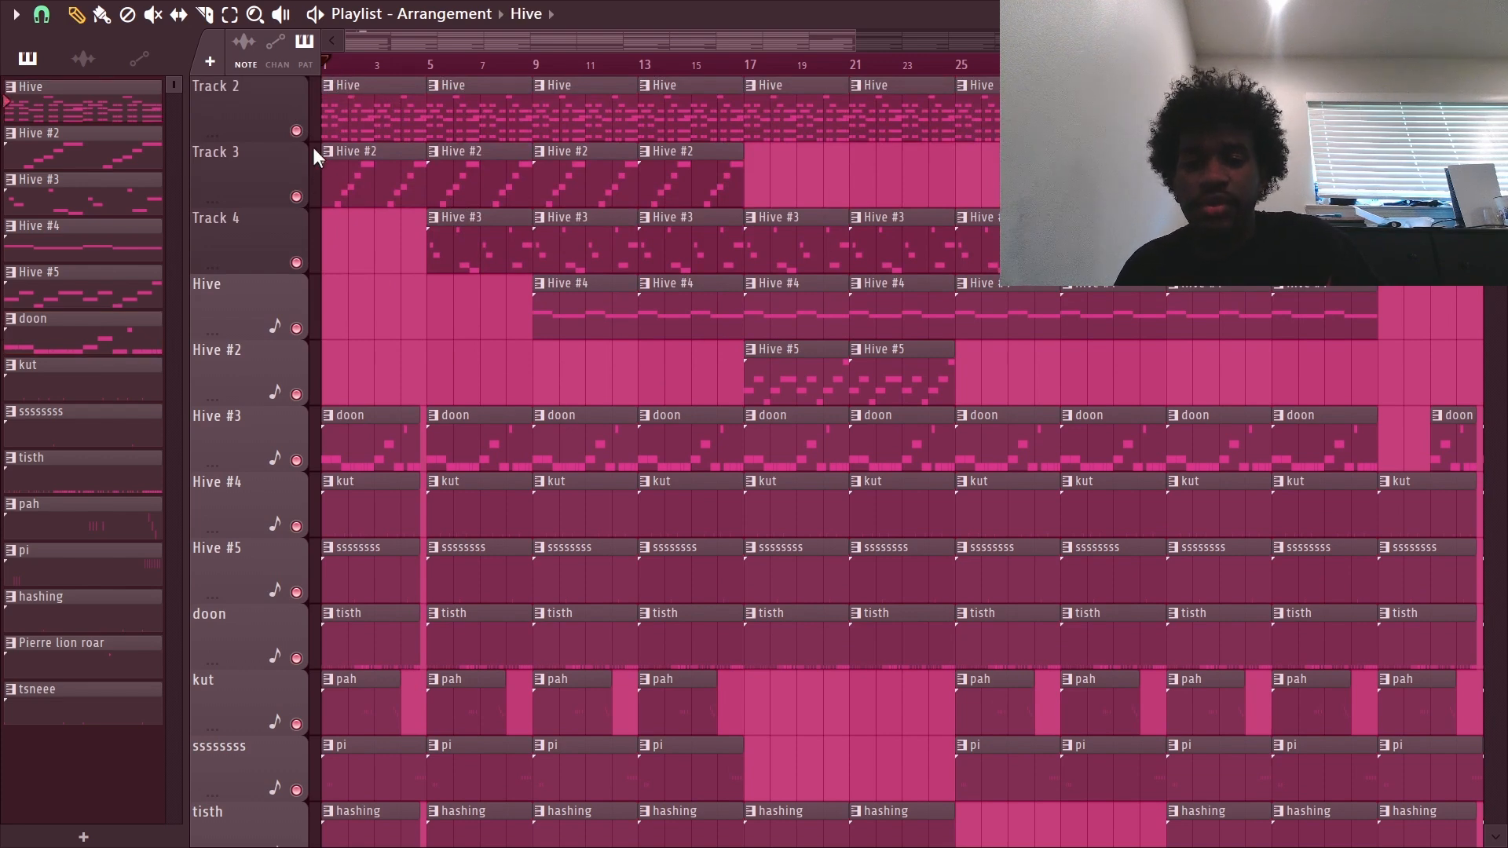
{"action": "scroll", "coordinate": [370, 465], "scroll_direction": "down", "scroll_amount": 3}
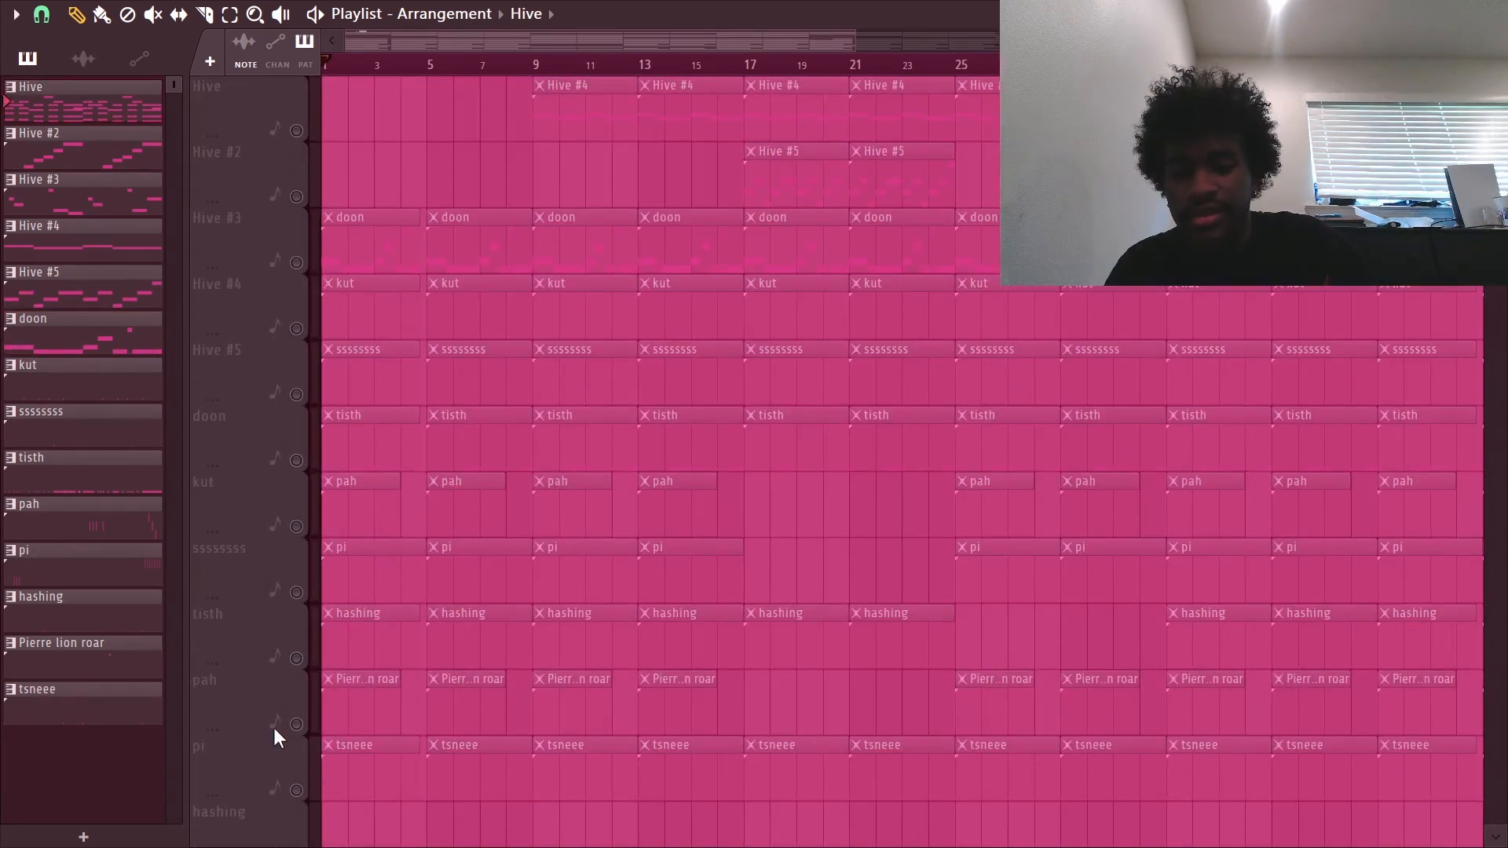
{"action": "left_click_drag", "start_coordinate": [313, 802], "coordinate": [287, 243]}
{"action": "scroll", "coordinate": [285, 240], "scroll_direction": "up", "scroll_amount": 4}
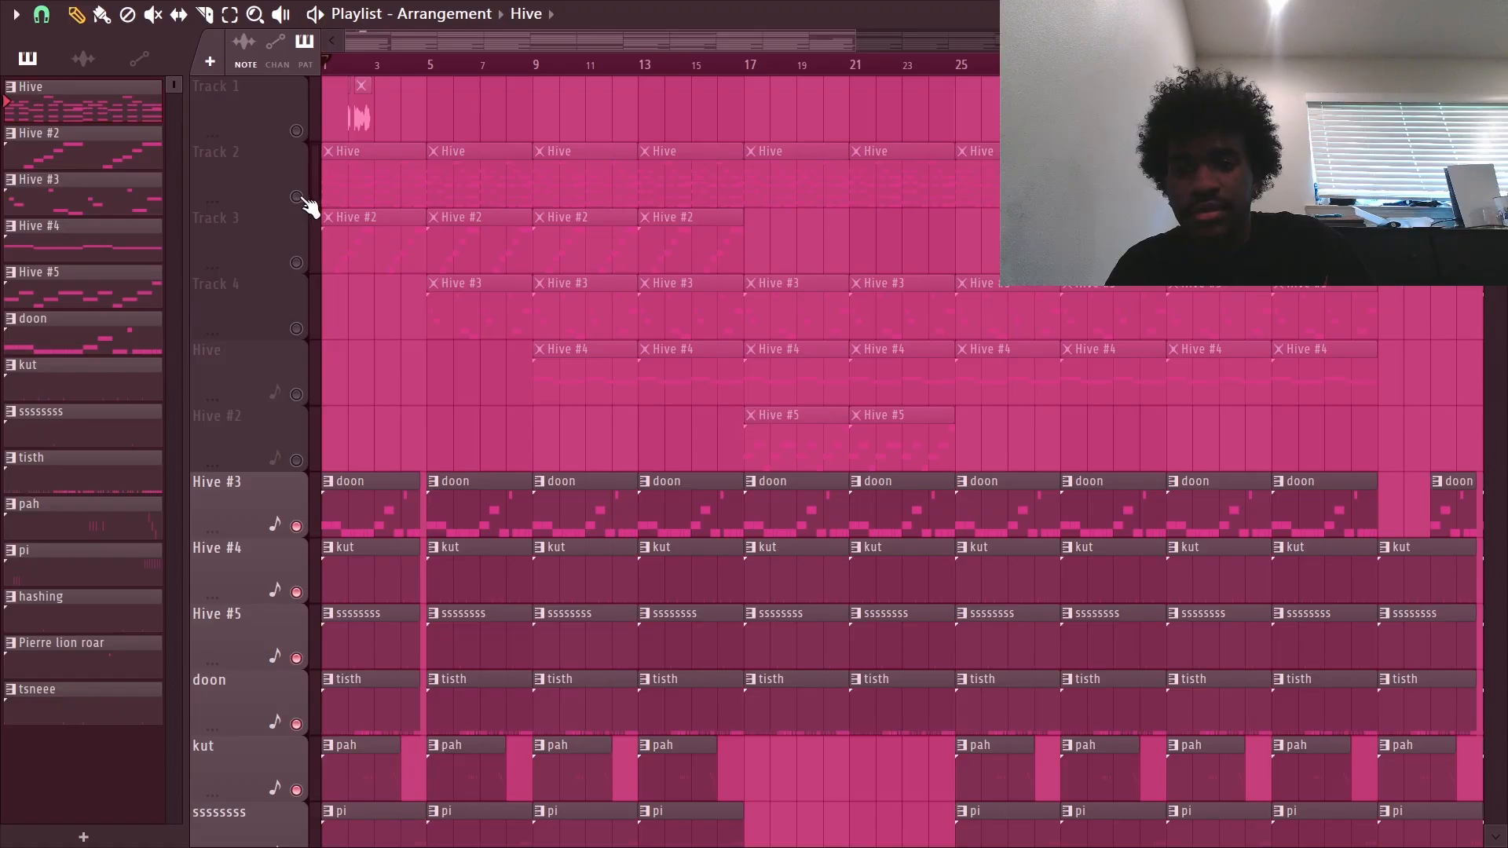
{"action": "left_click", "coordinate": [301, 195]}
{"action": "key", "text": "space"}
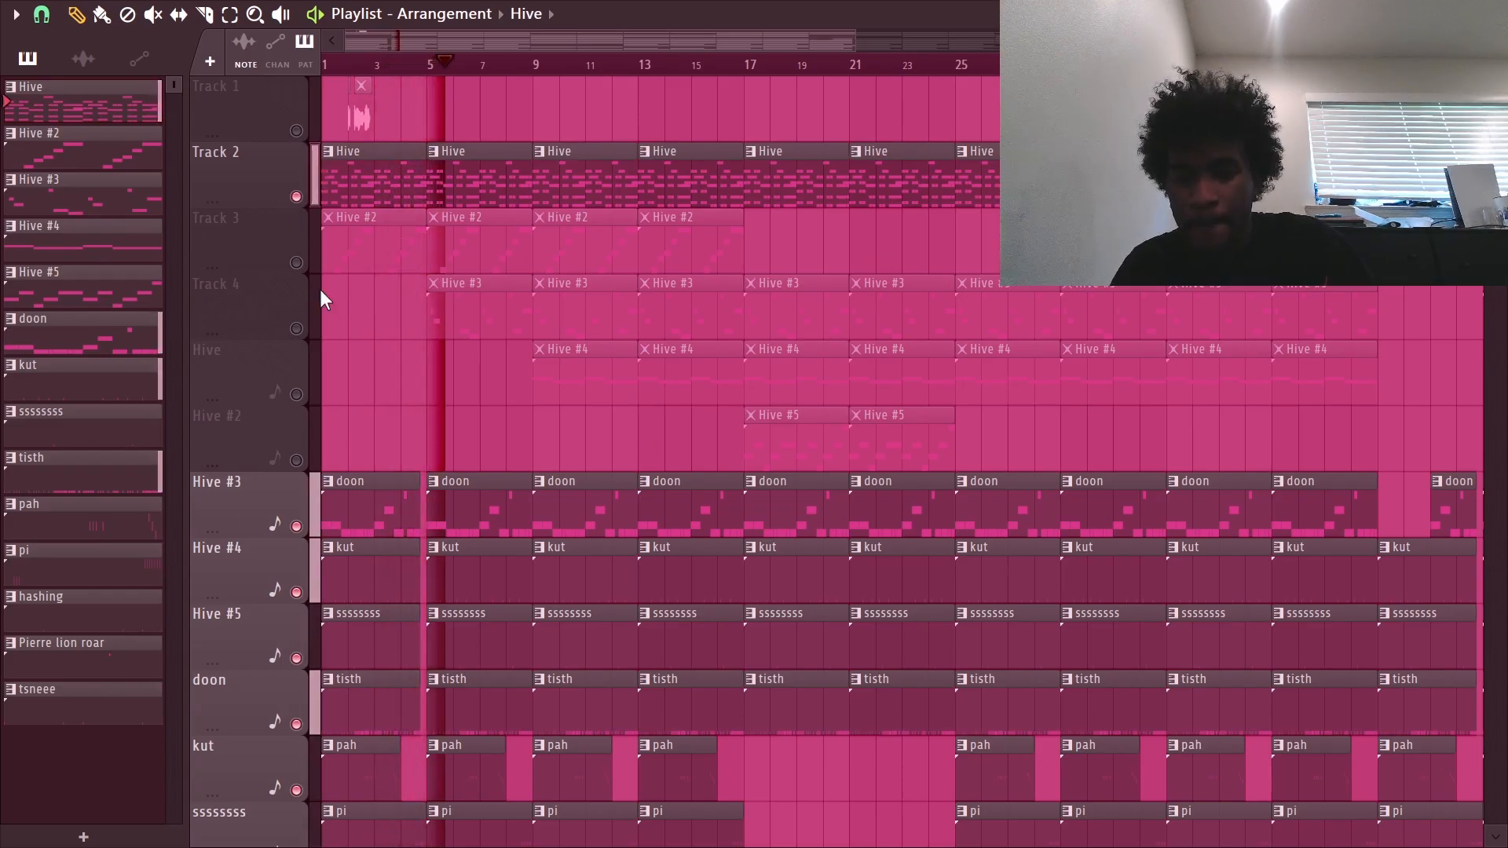
Stop playback and unmute the remaining melody tracks: Track 3, Track 4, Hive and Hive #2.
{"action": "left_click", "coordinate": [296, 262]}
{"action": "key", "text": "space"}
{"action": "left_click", "coordinate": [297, 328]}
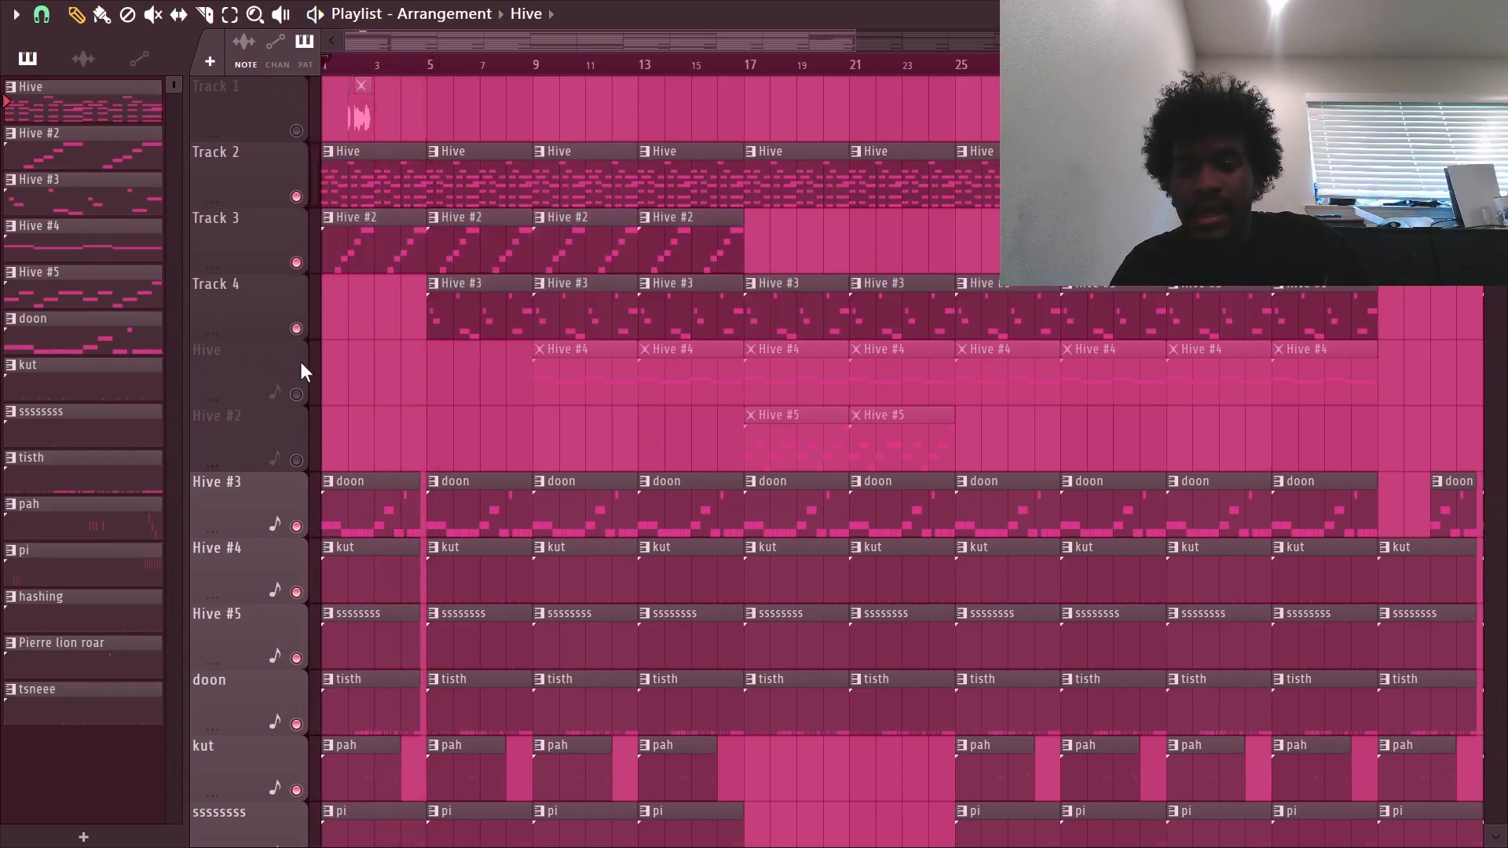
{"action": "left_click", "coordinate": [296, 460]}
Play the arrangement from bar 5 with the melody, bass and drum tracks together, then stop playback.
{"action": "left_click", "coordinate": [440, 68]}
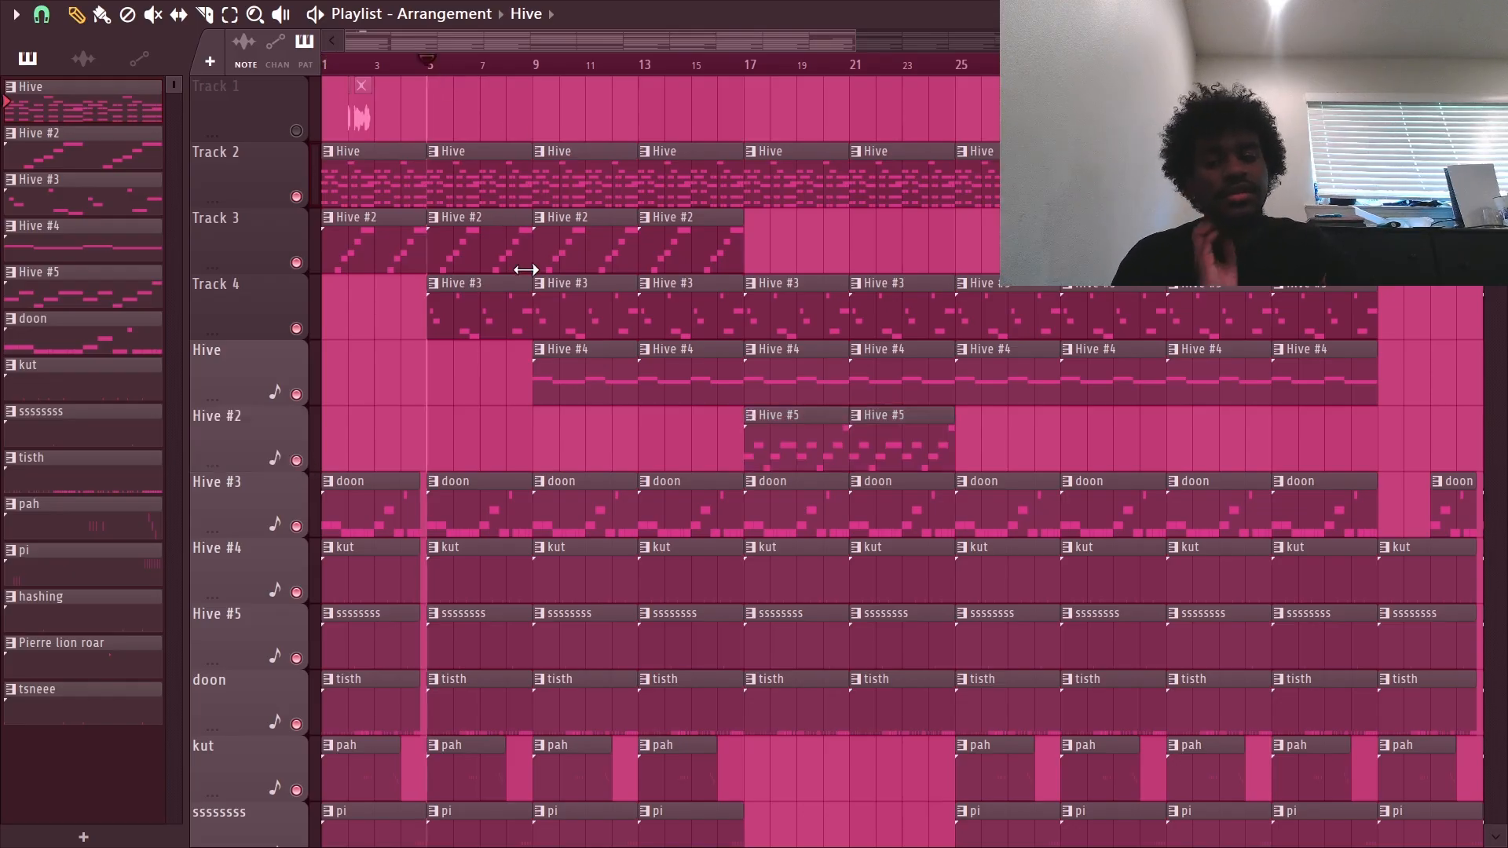
{"action": "key", "text": "space"}
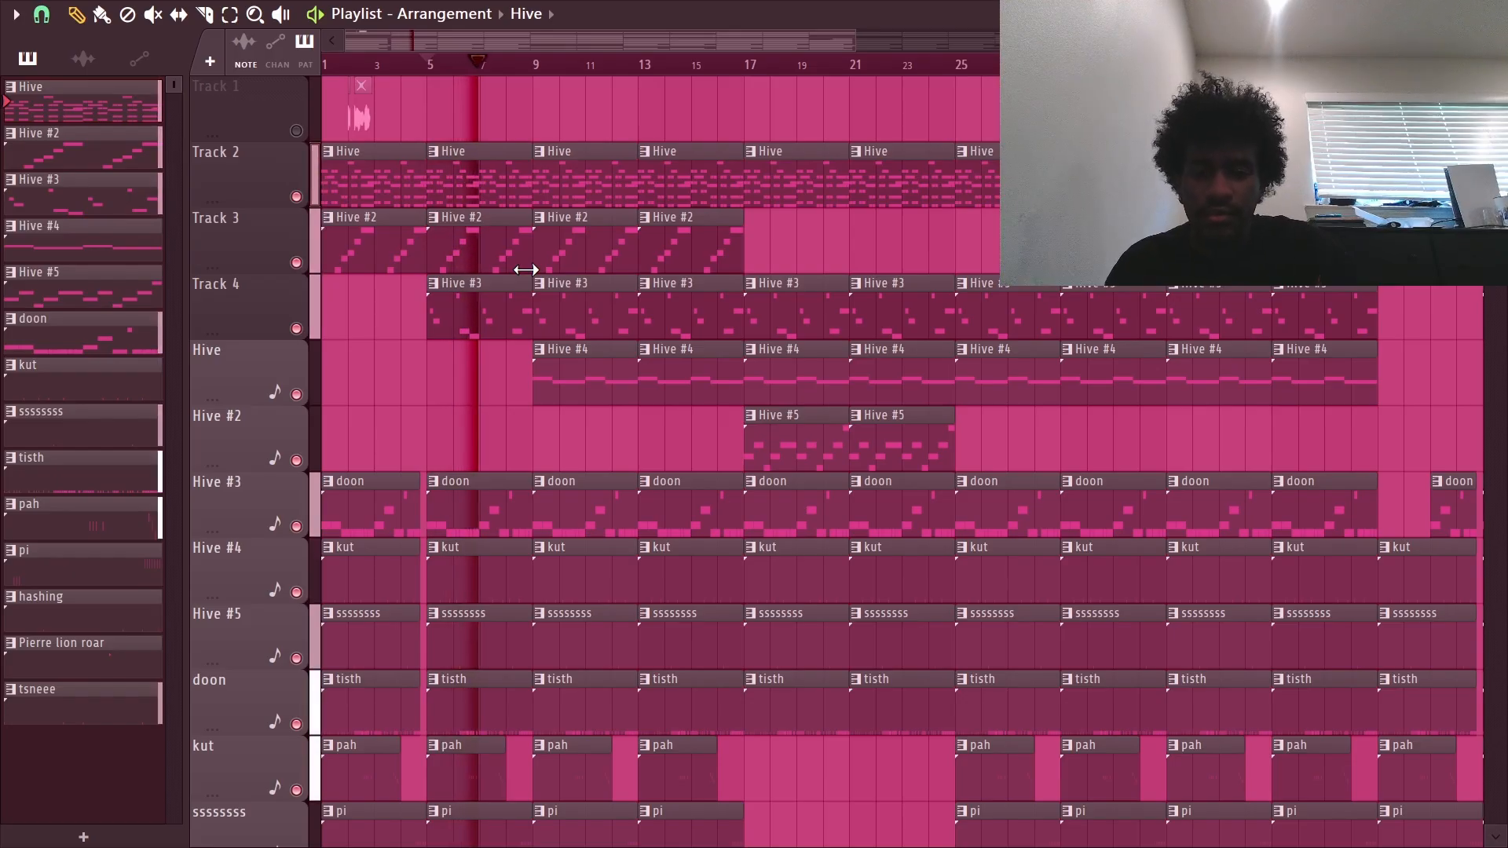
{"action": "scroll", "coordinate": [629, 269], "scroll_direction": "up", "scroll_amount": 2}
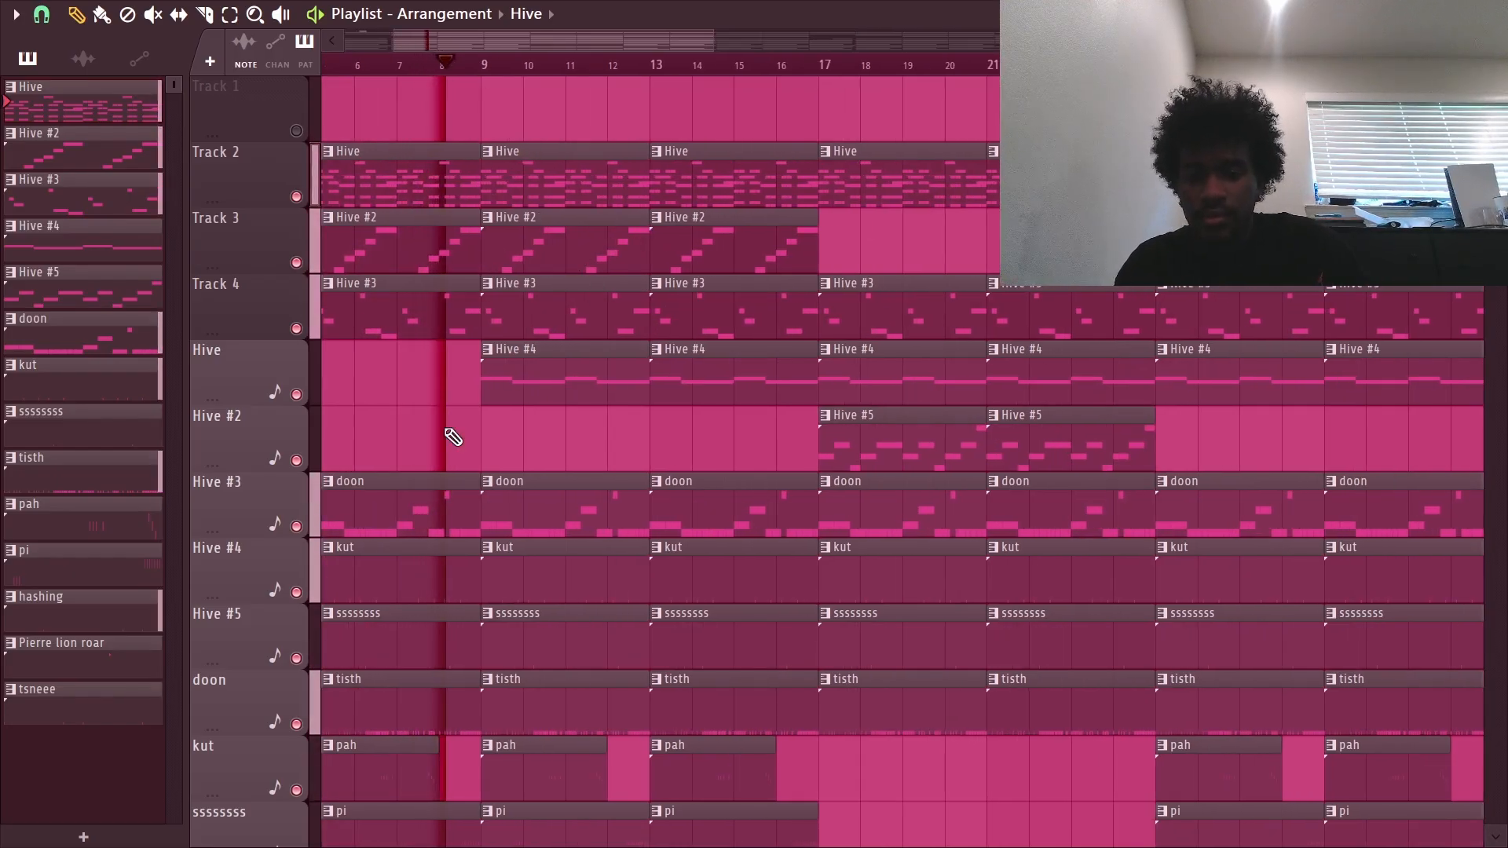
{"action": "scroll", "coordinate": [408, 498], "scroll_direction": "down", "scroll_amount": 4}
{"action": "key", "text": "space"}
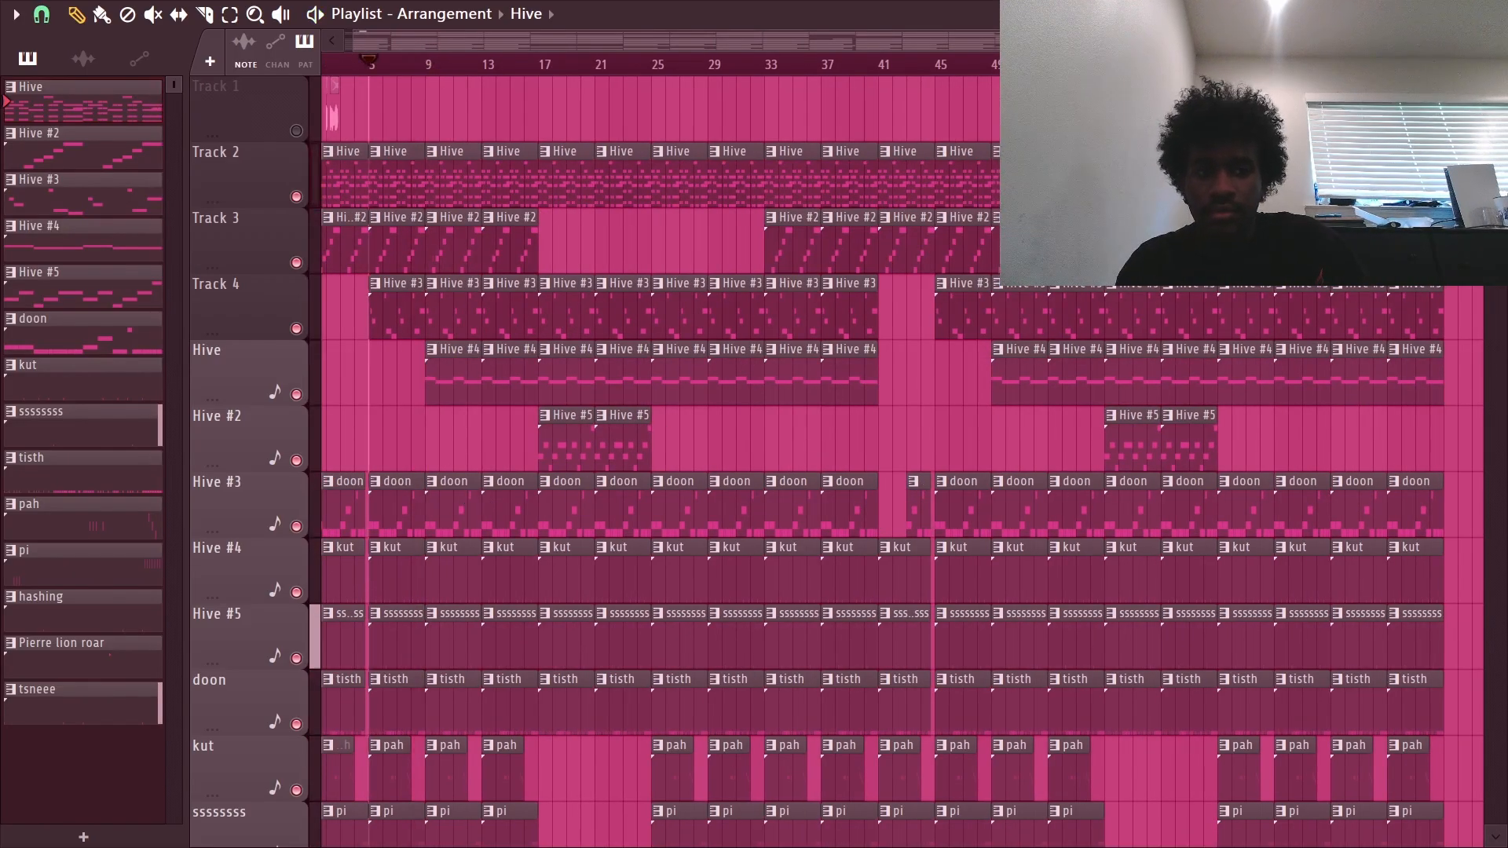
Close the playlist and move the channel rack slightly higher in the workspace.
{"action": "left_click", "coordinate": [1493, 14]}
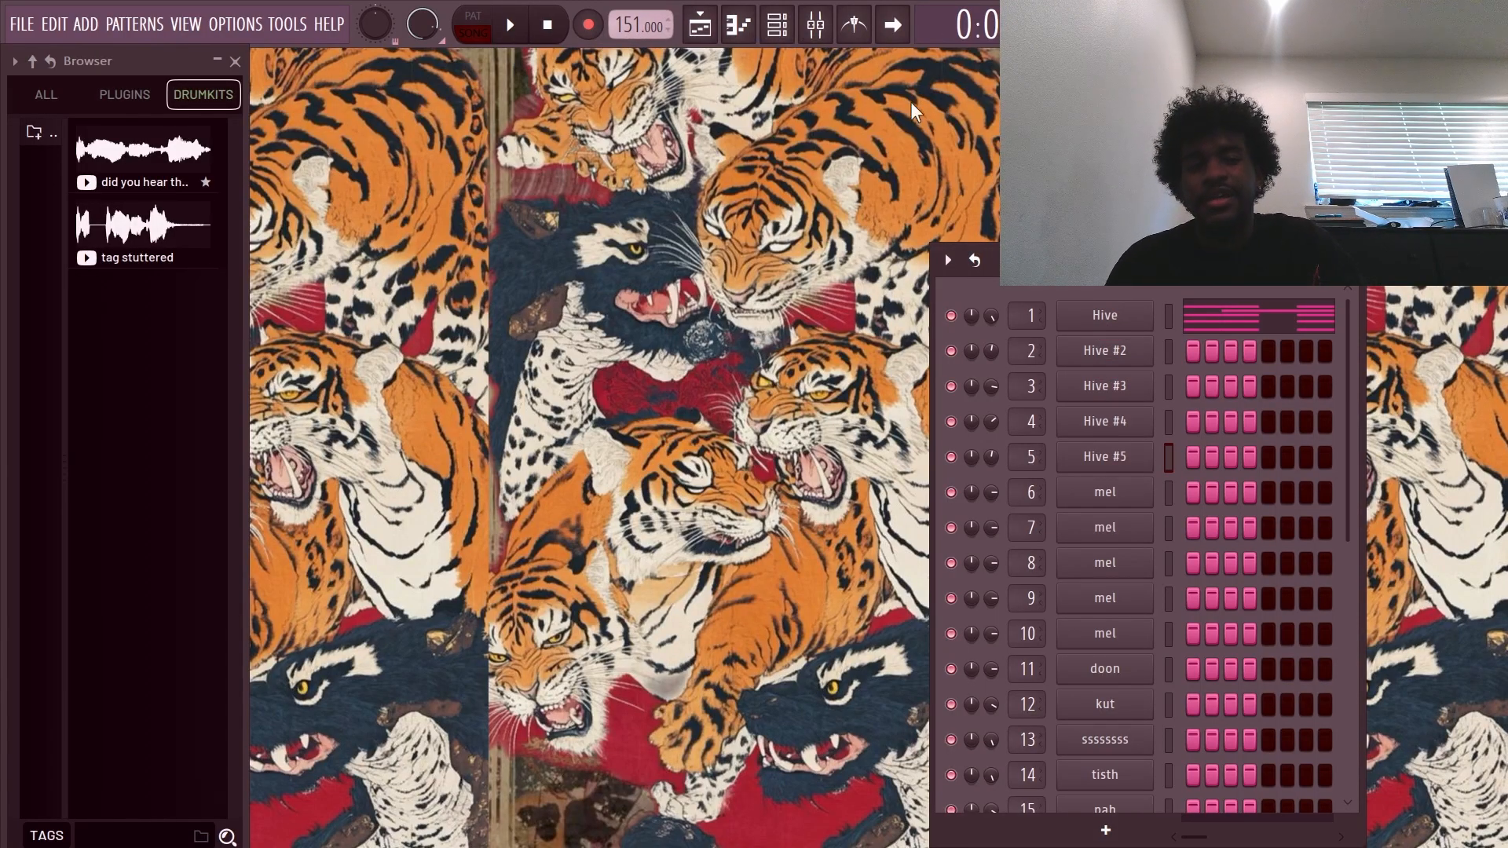
{"action": "left_click_drag", "start_coordinate": [1115, 260], "coordinate": [1099, 225]}
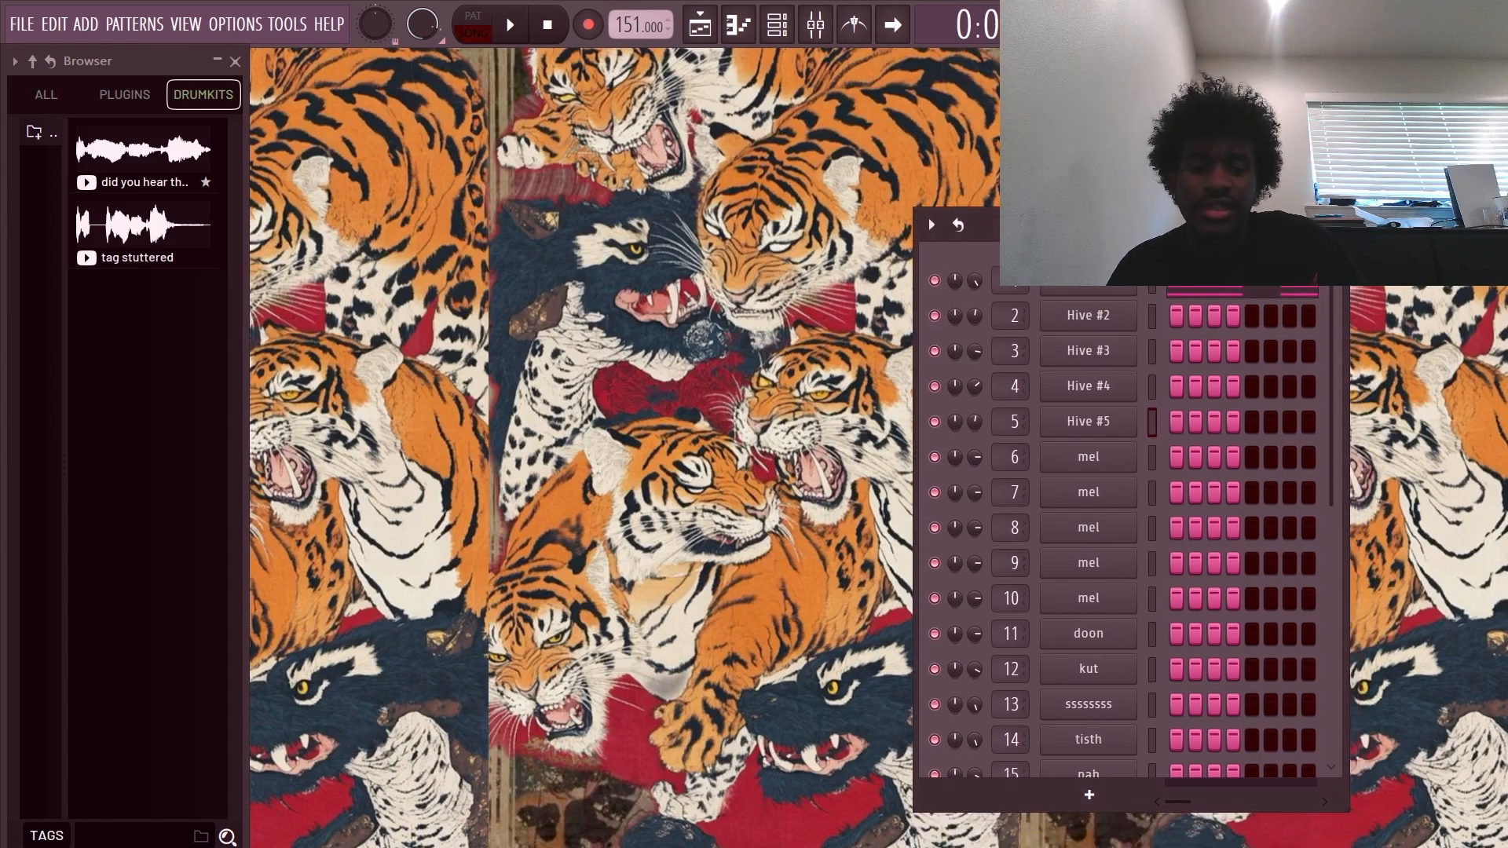